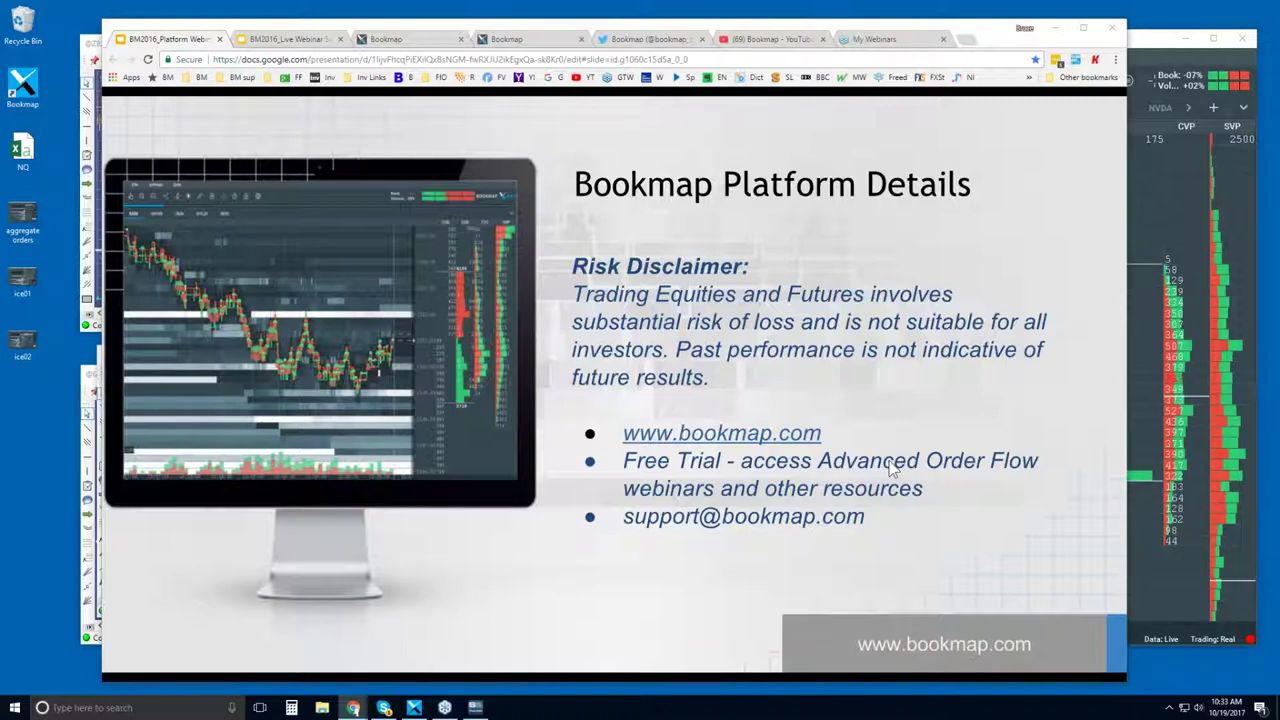
- Switch from the slides to the Bookmap website and explore its intro section from the home banner
mouse_move(714, 535)
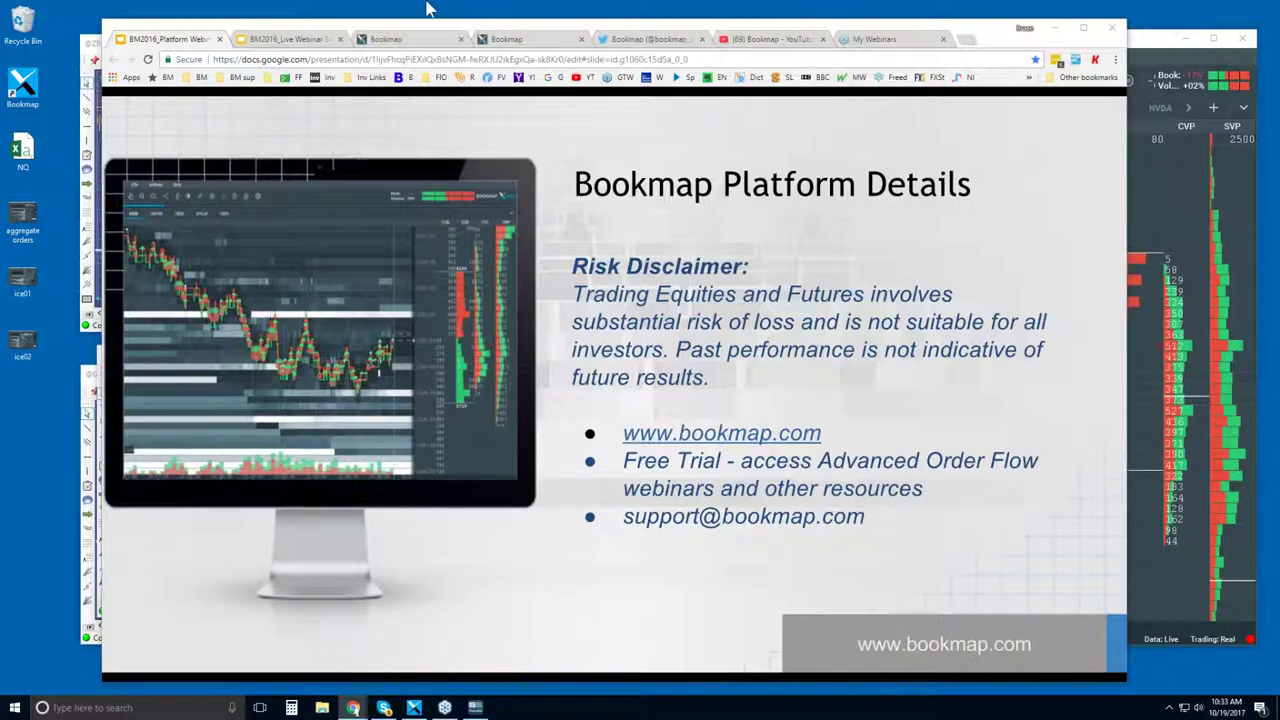
left_click(415, 40)
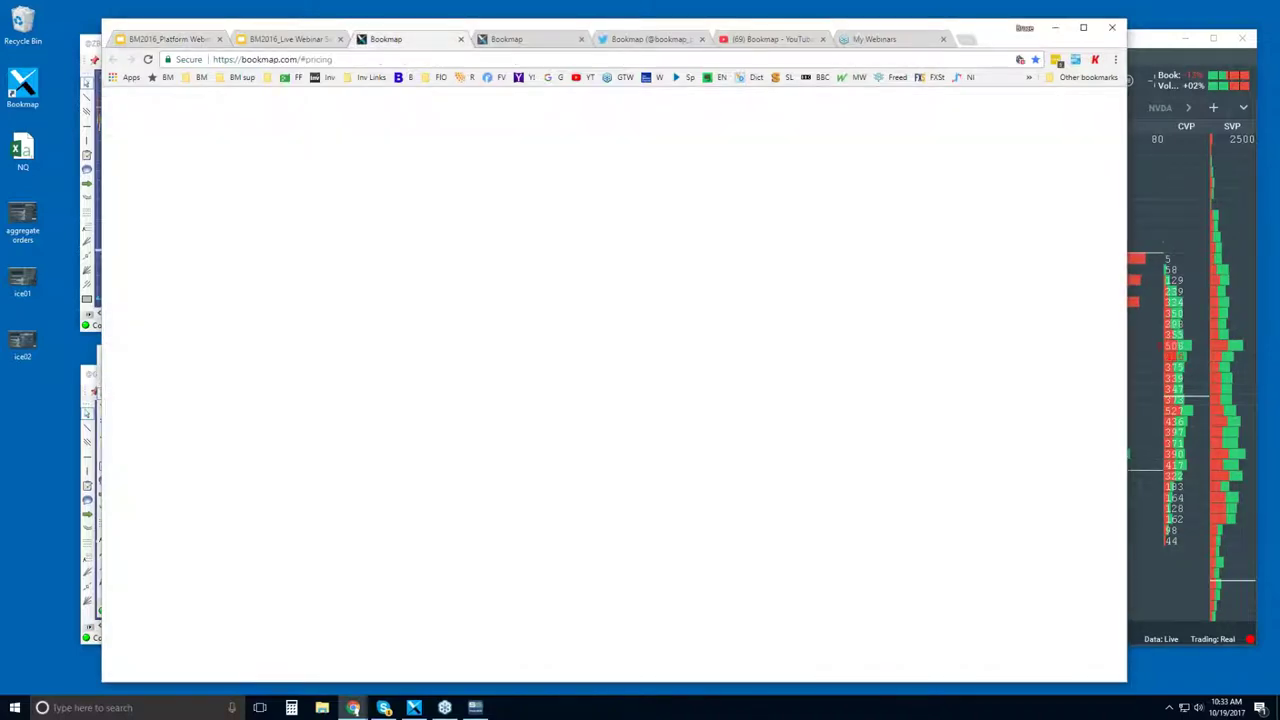
left_click_drag(1118, 515, 1138, 94)
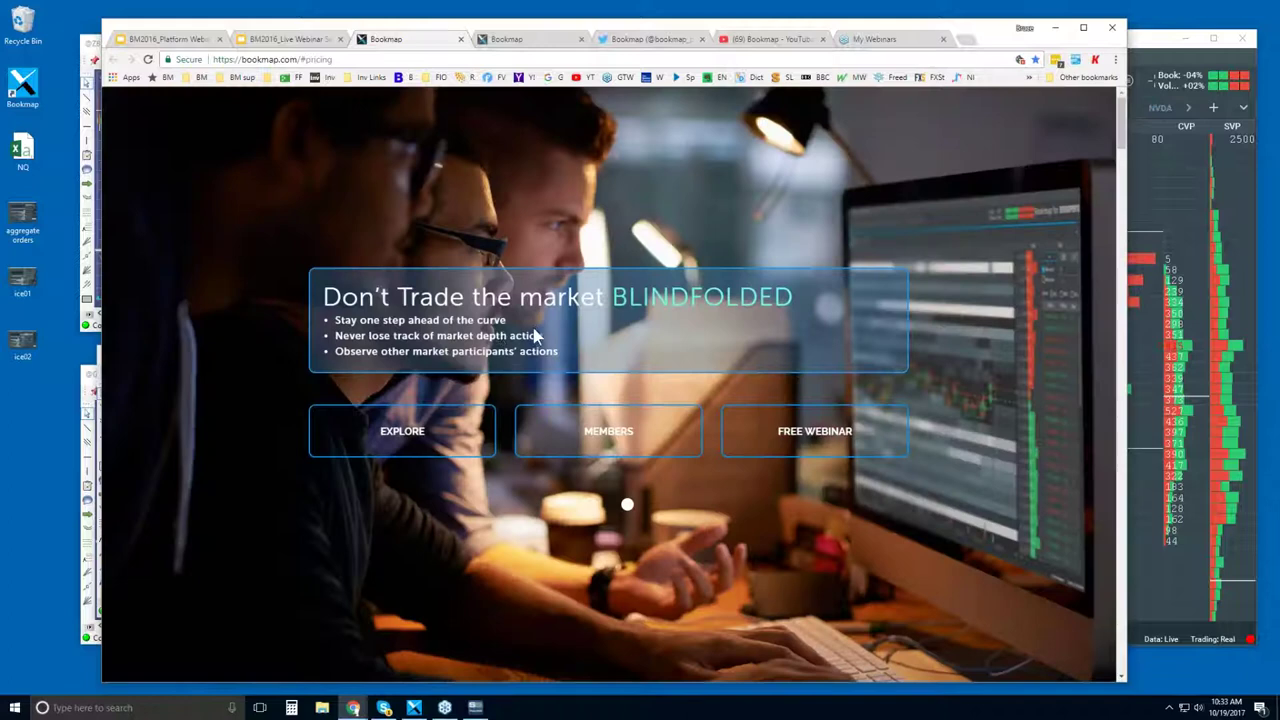
left_click(402, 431)
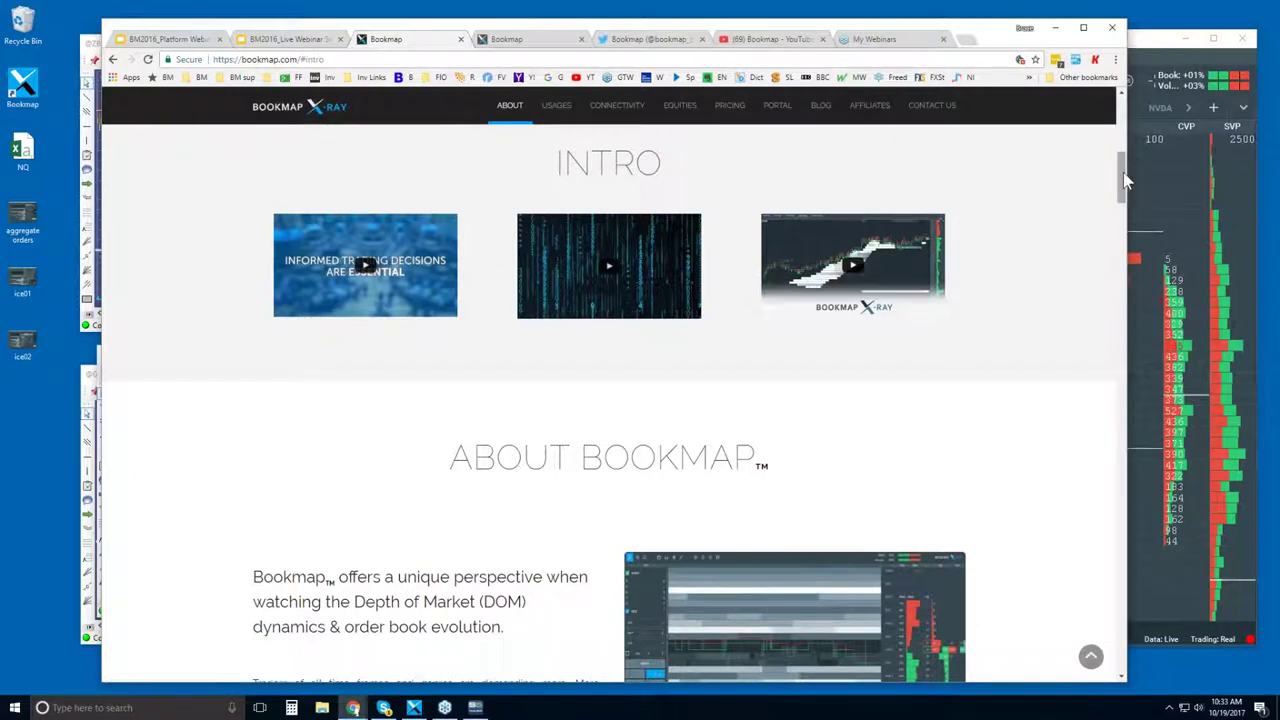
- Browse to the equities Advantages list and expand, then collapse, the "Lowest latency" entry
scroll(1122, 178, "down", 1)
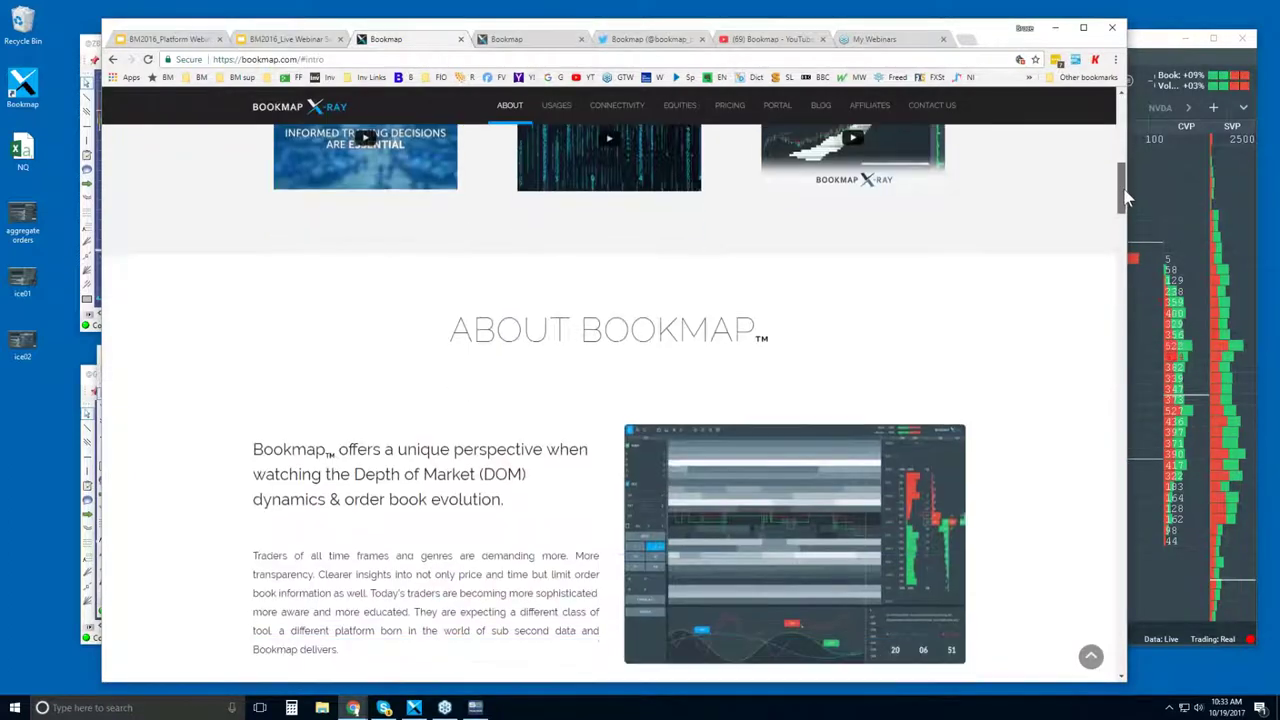
left_click_drag(1125, 197, 1133, 399)
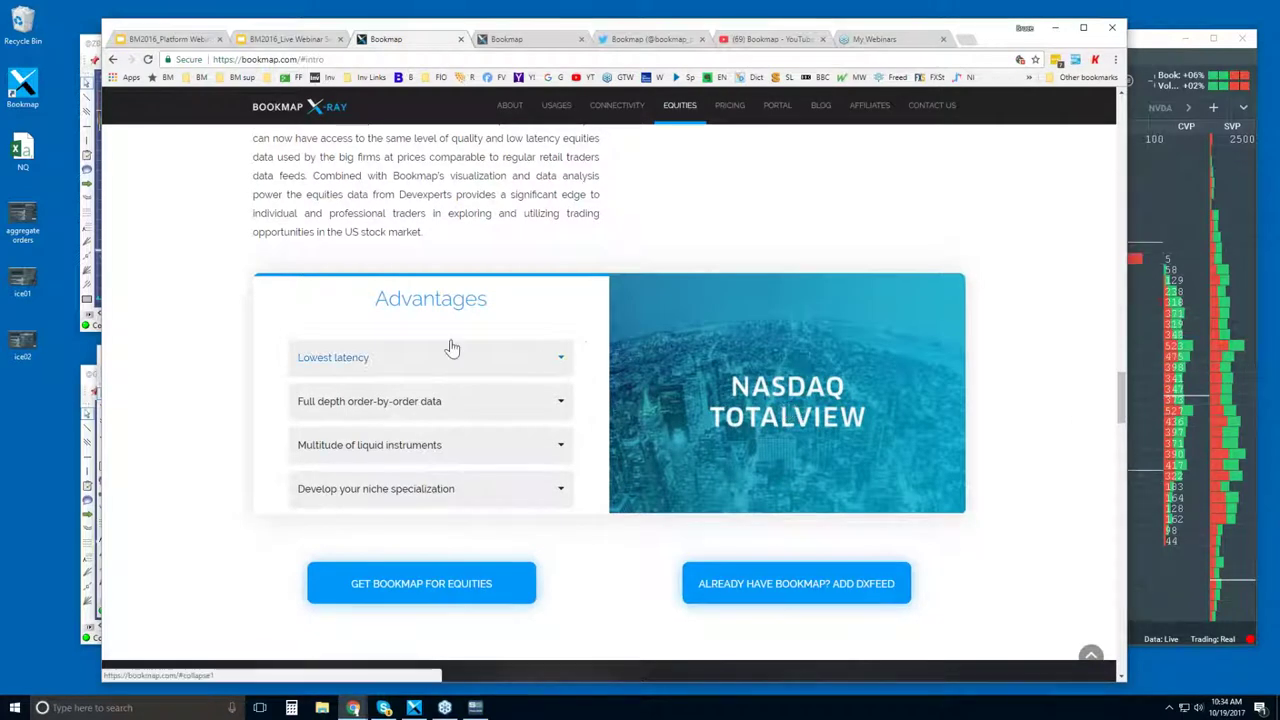
left_click(560, 360)
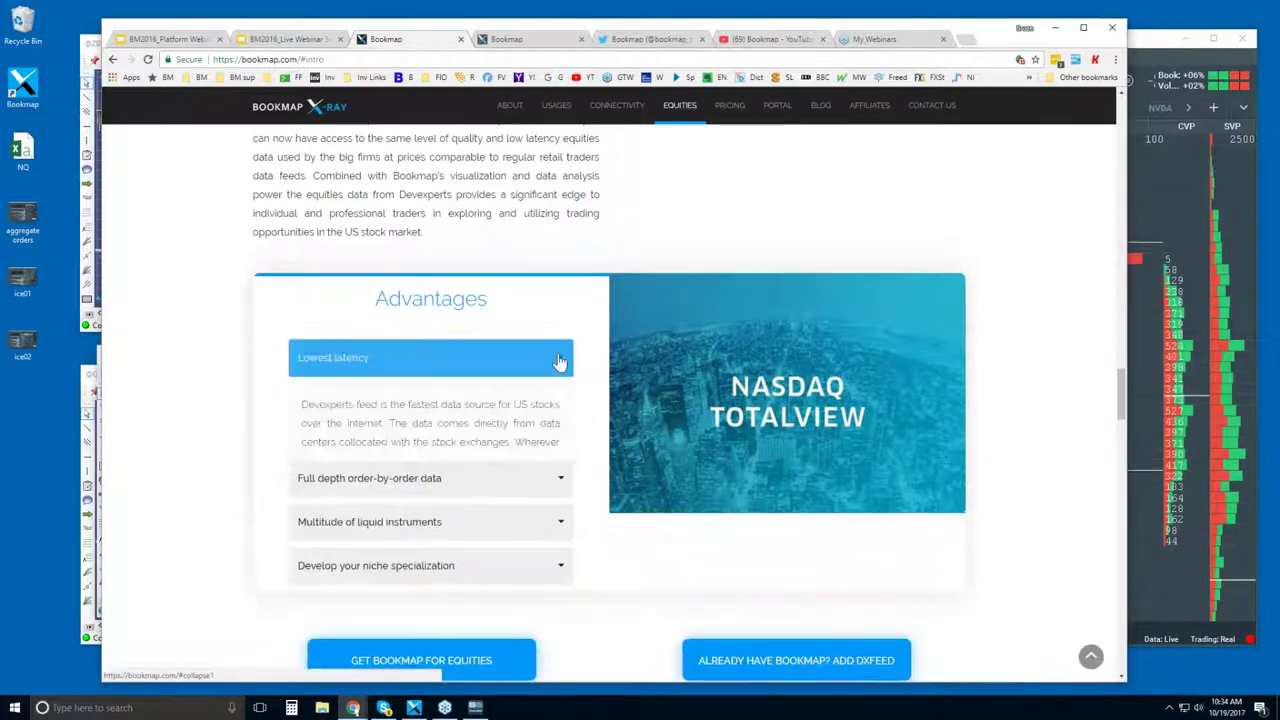
left_click(560, 360)
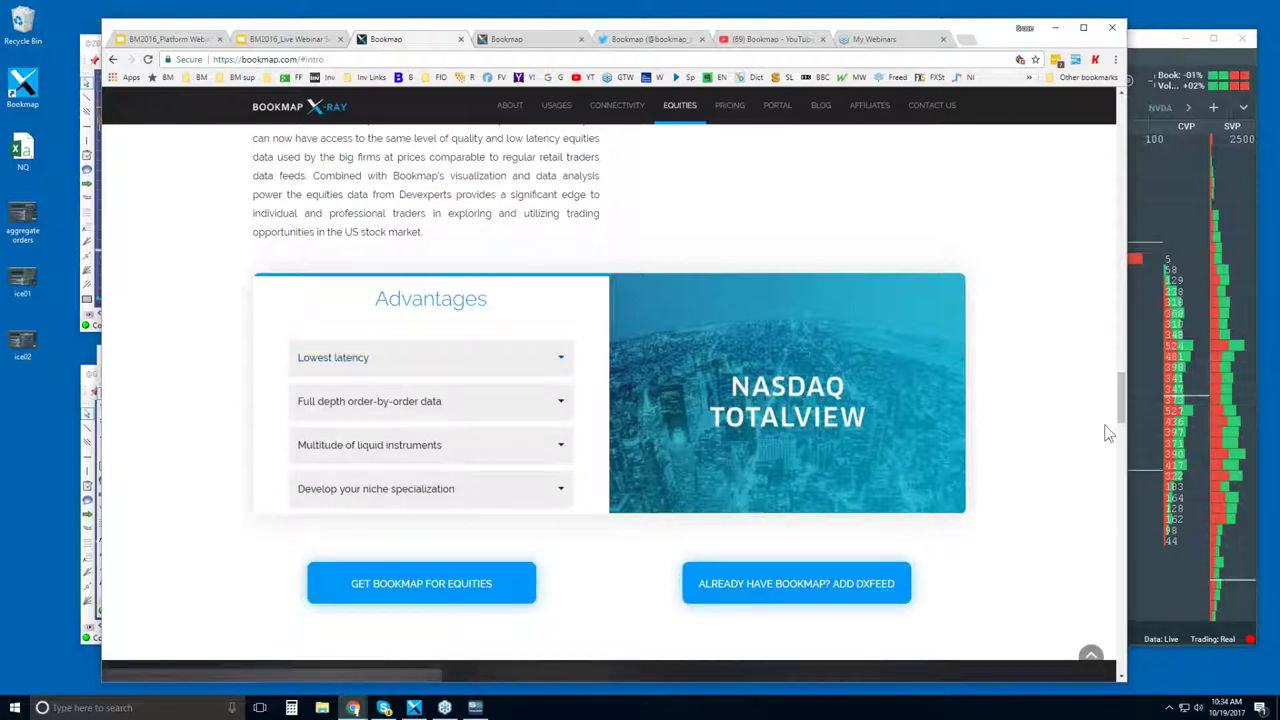
- Review the "Who uses Bookmap?", Connectivity and pricing plan sections of the page
left_click_drag(1123, 394, 1123, 432)
scroll(1125, 398, "down", 1)
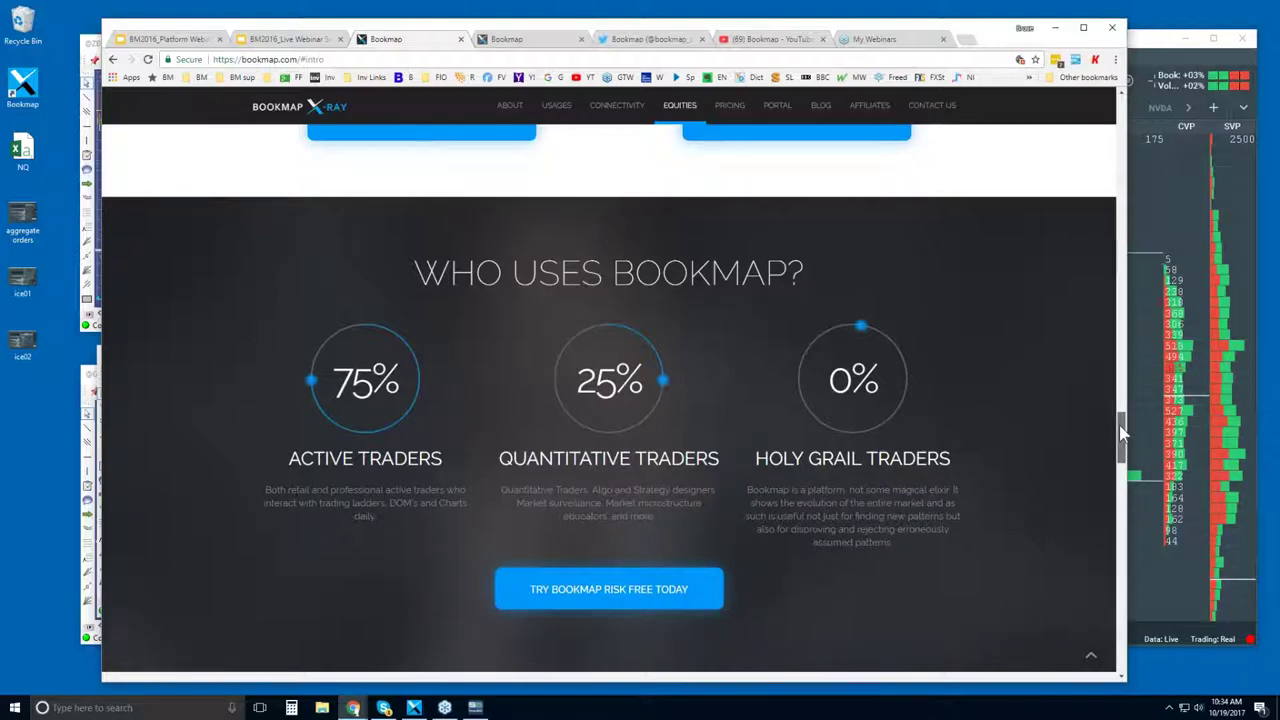
left_click_drag(1122, 432, 1128, 473)
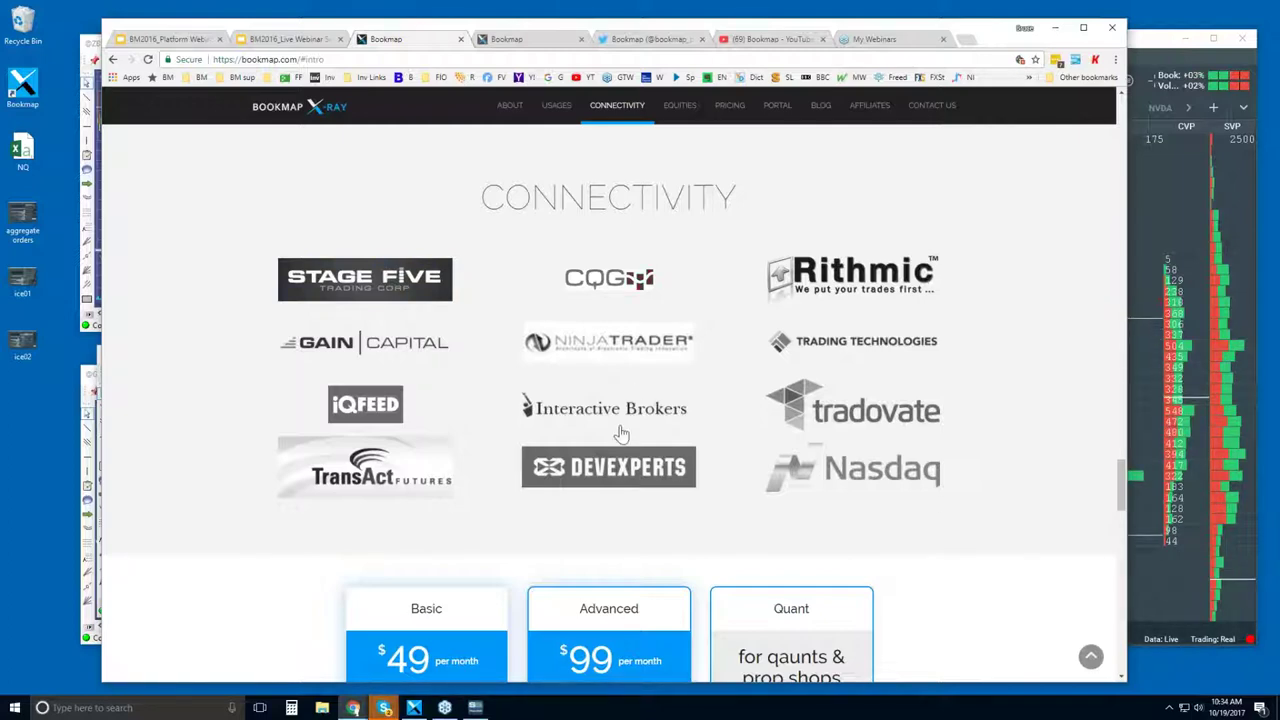
left_click_drag(1123, 473, 1123, 518)
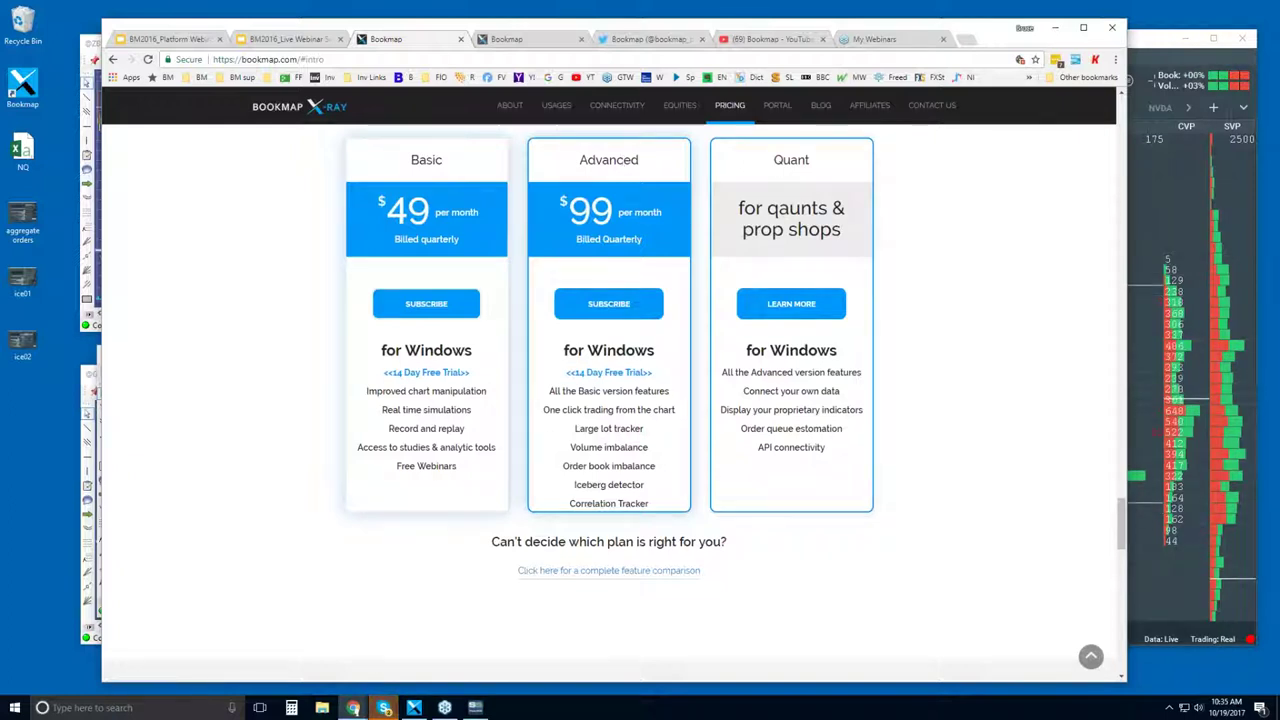
- Highlight the Advanced plan's features from one click trading through Correlation Tracker, then clear the selection
left_click_drag(543, 410, 676, 412)
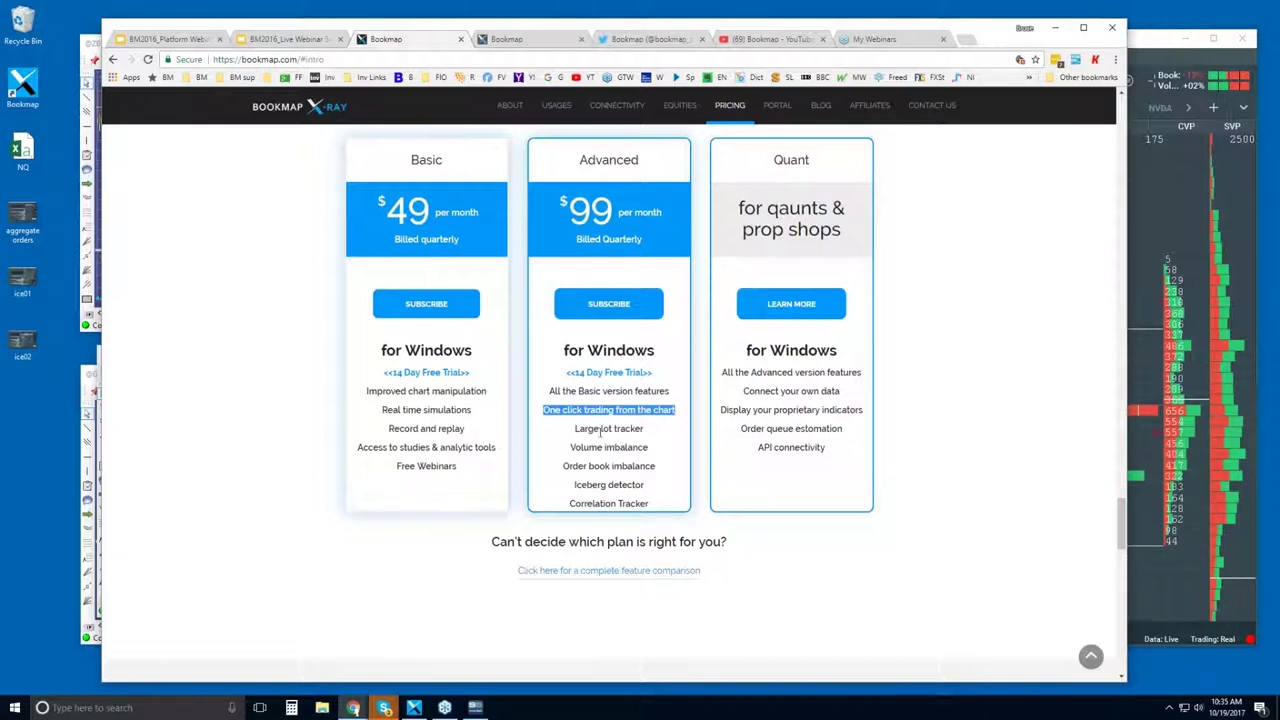
left_click_drag(576, 428, 630, 508)
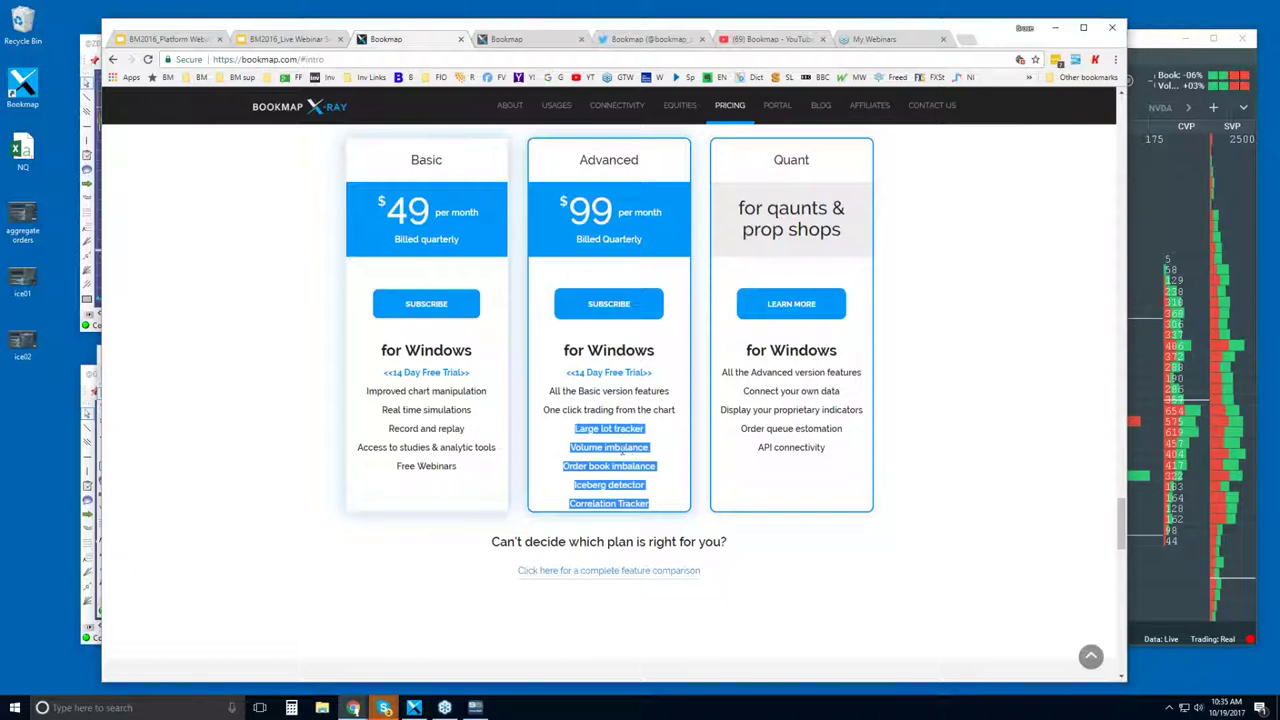
left_click(621, 467)
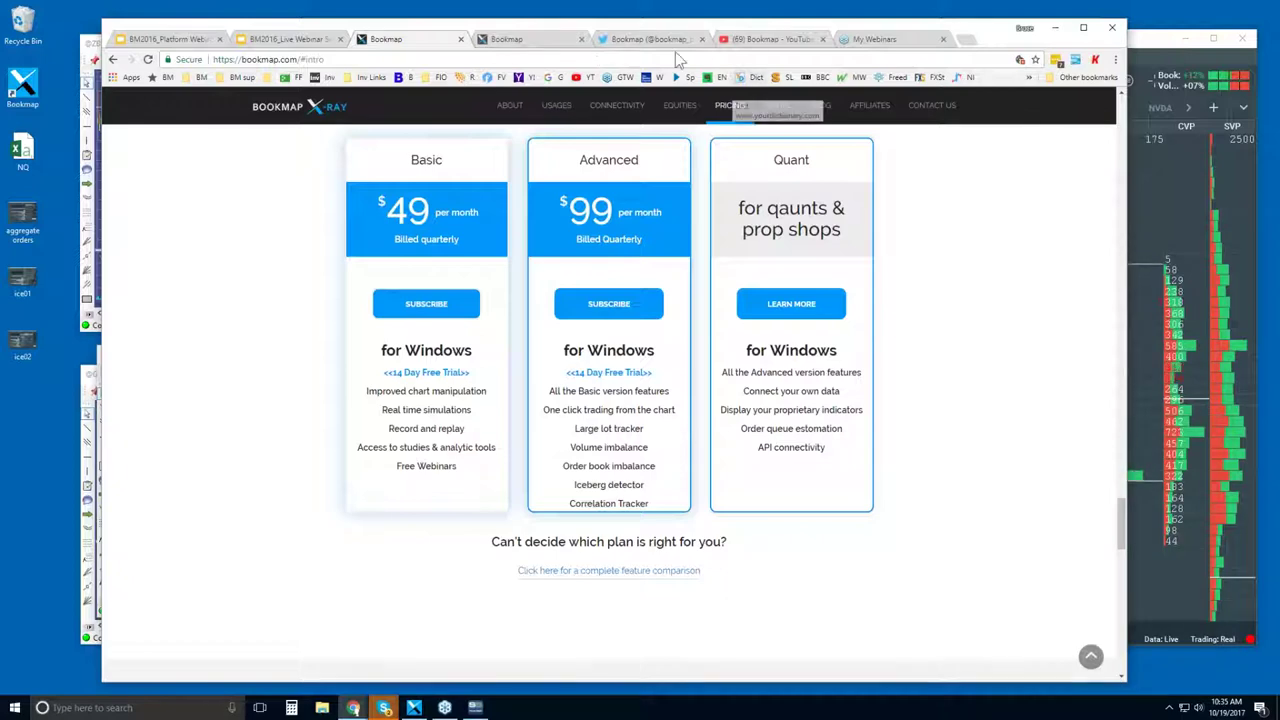
- View Bookmap's Twitter profile, then its YouTube channel, and pause the channel's intro video
left_click(650, 39)
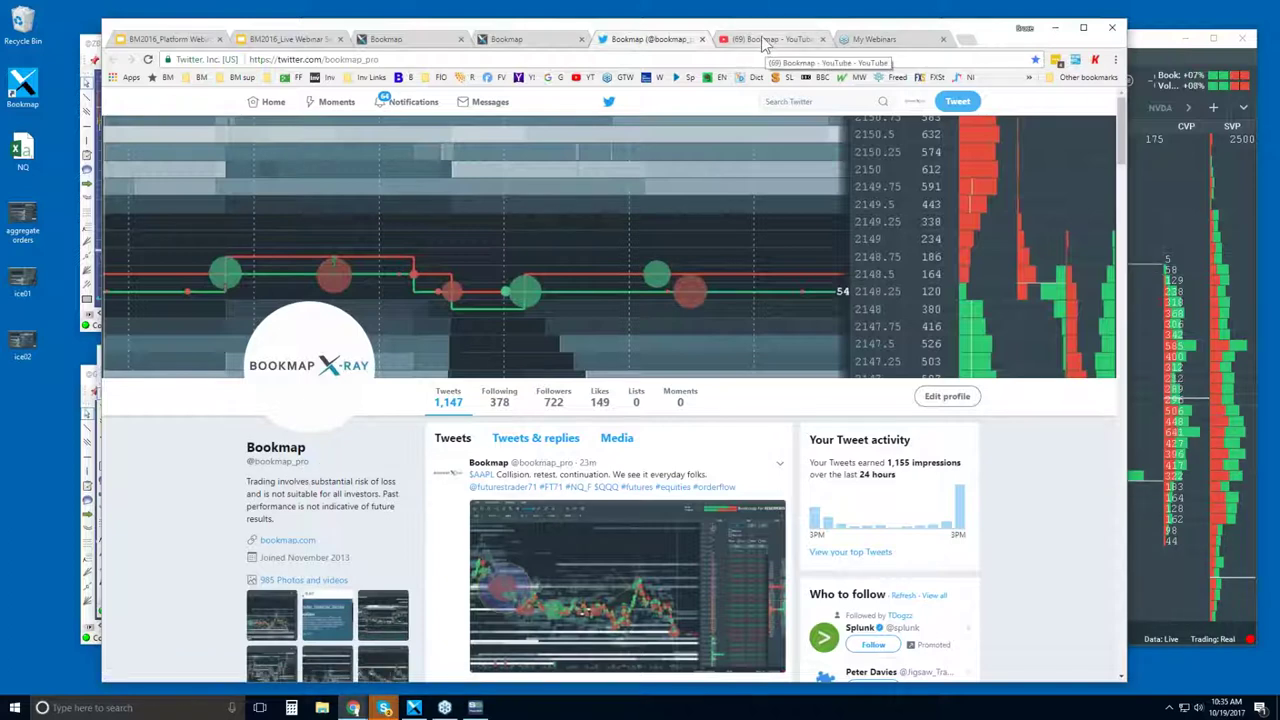
left_click(763, 40)
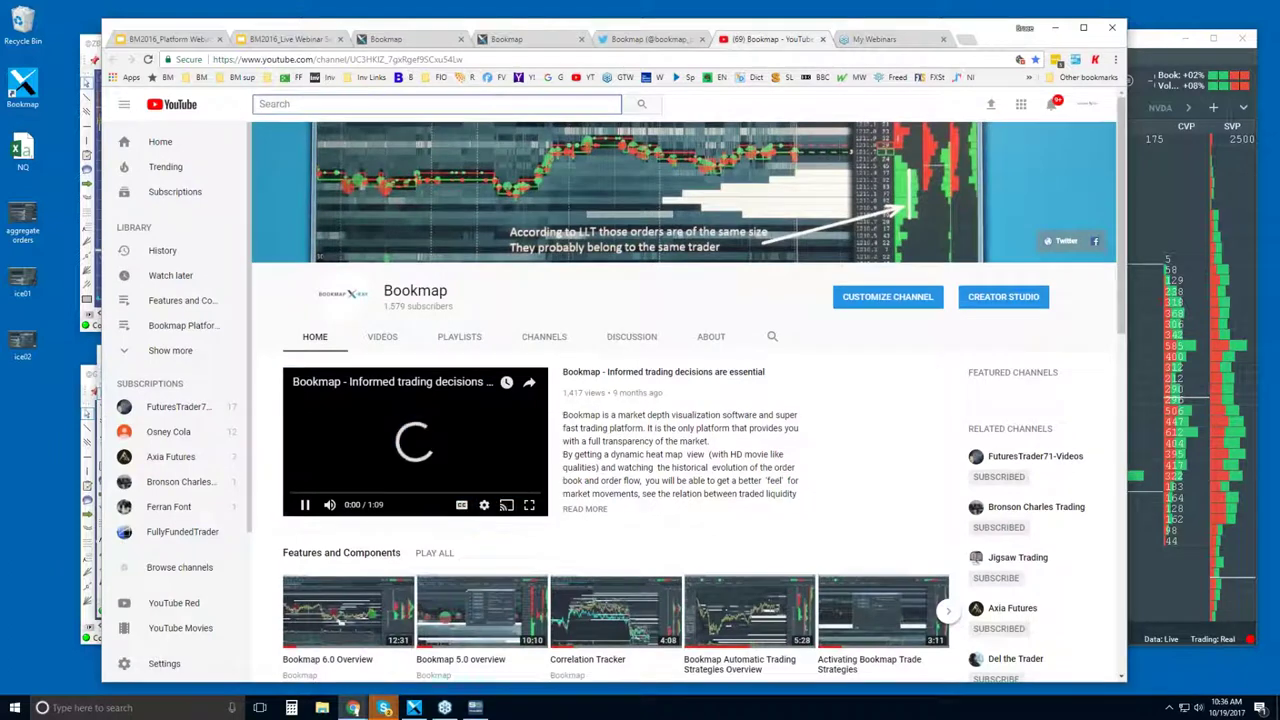
left_click(305, 505)
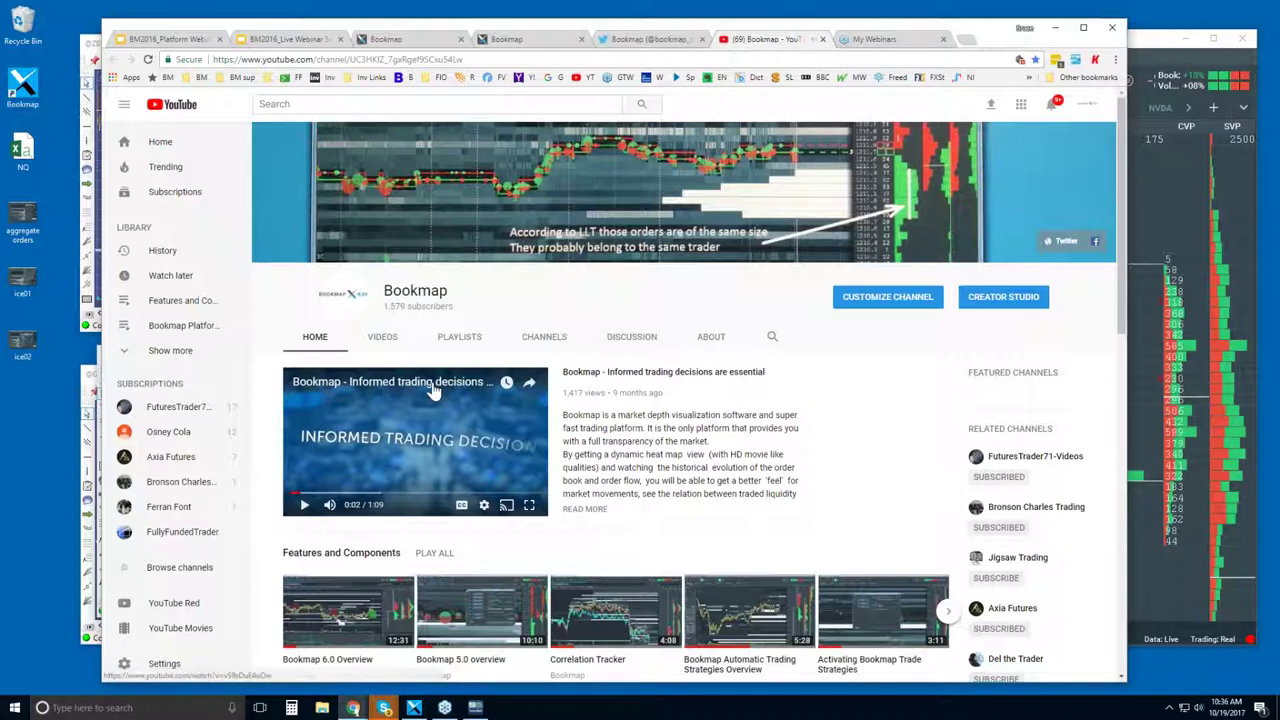
- Open the channel's "Features and Components" playlist and remove the deleted video entry from it
scroll(462, 307, "down", 1)
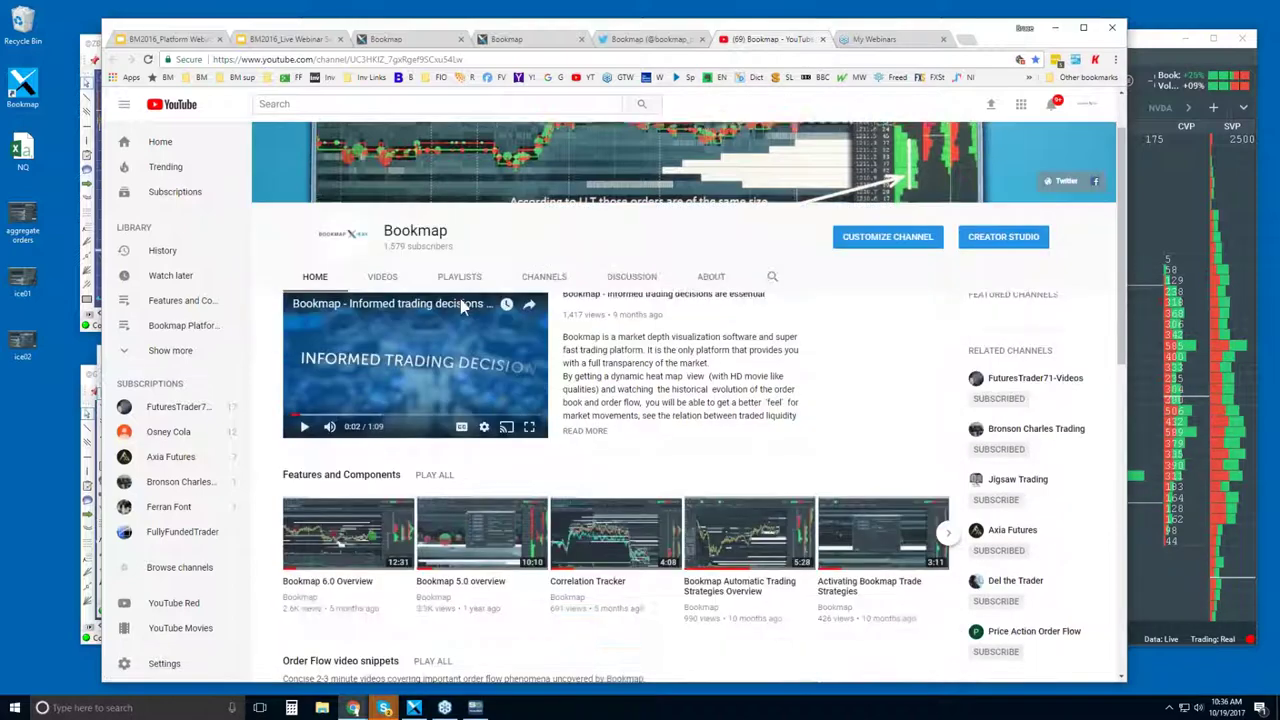
scroll(462, 307, "down", 2)
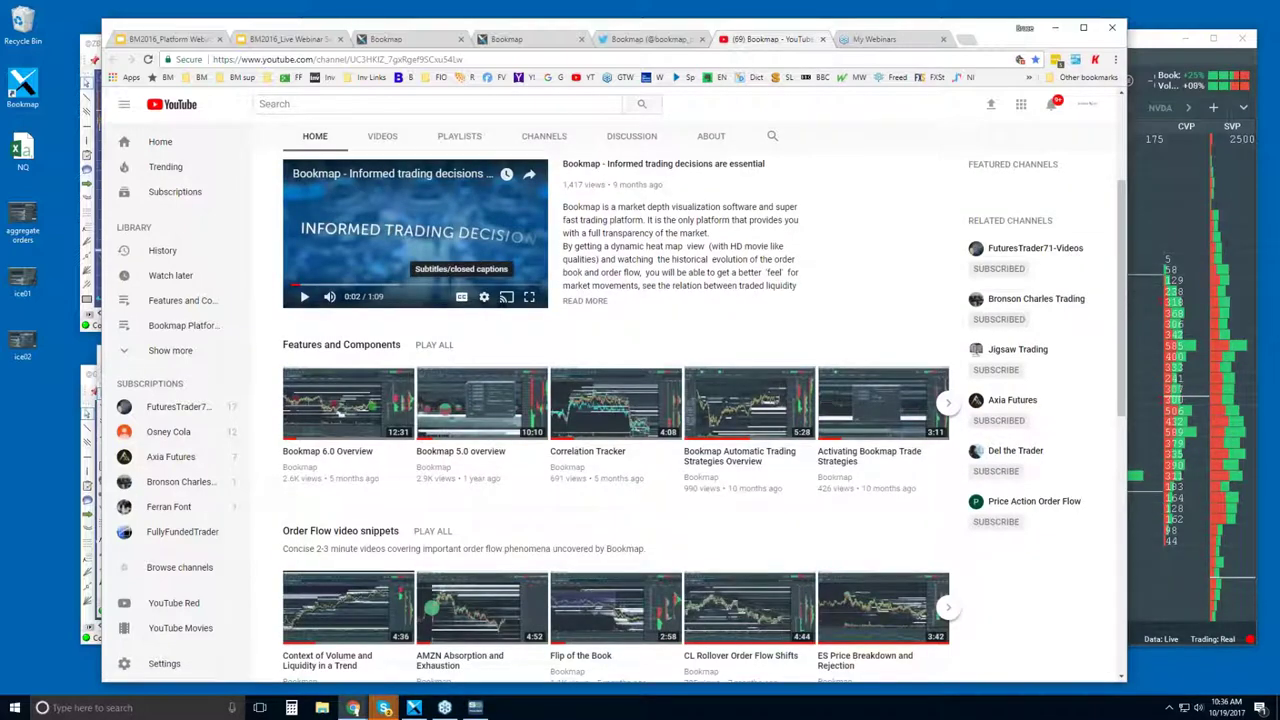
left_click(358, 348)
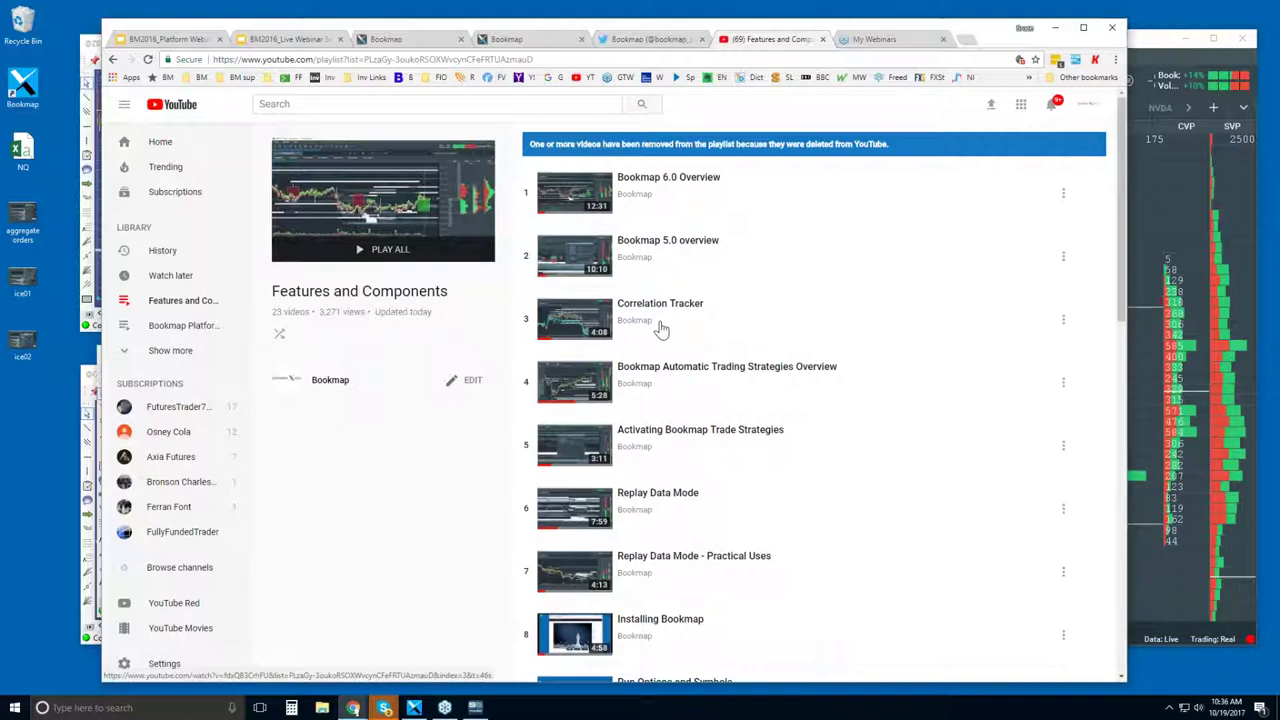
scroll(660, 328, "down", 9)
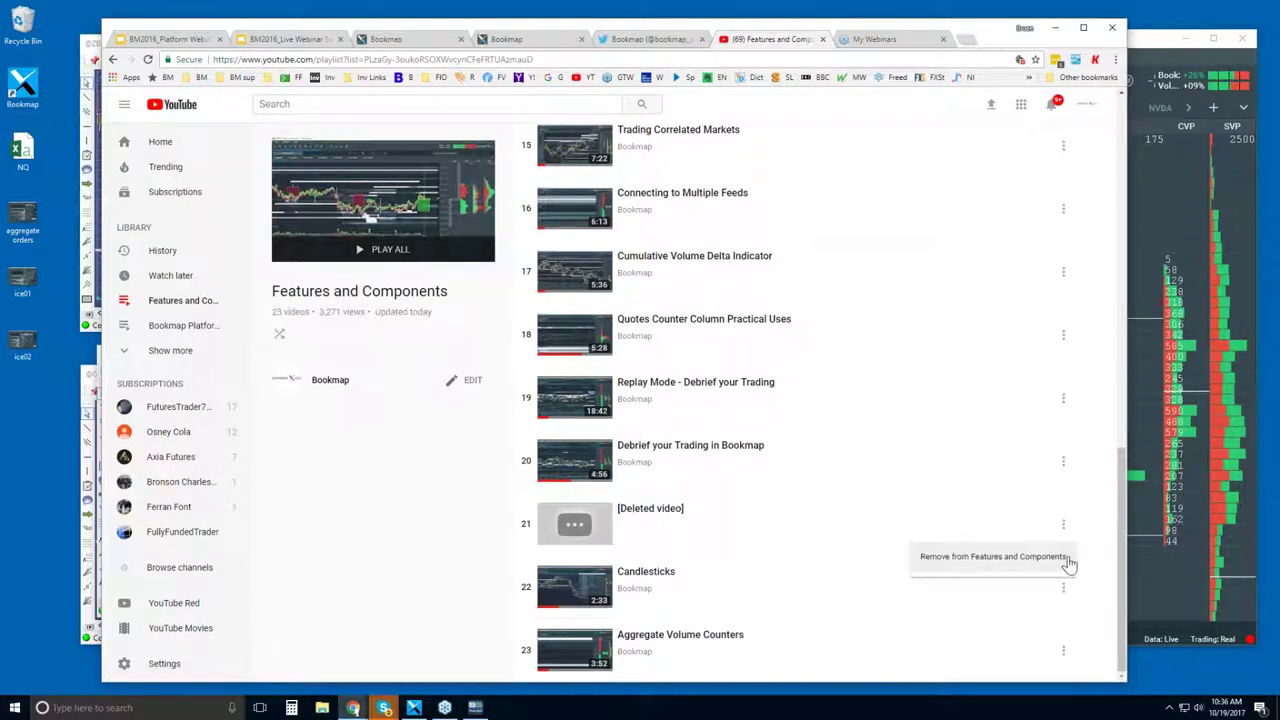
left_click(1060, 558)
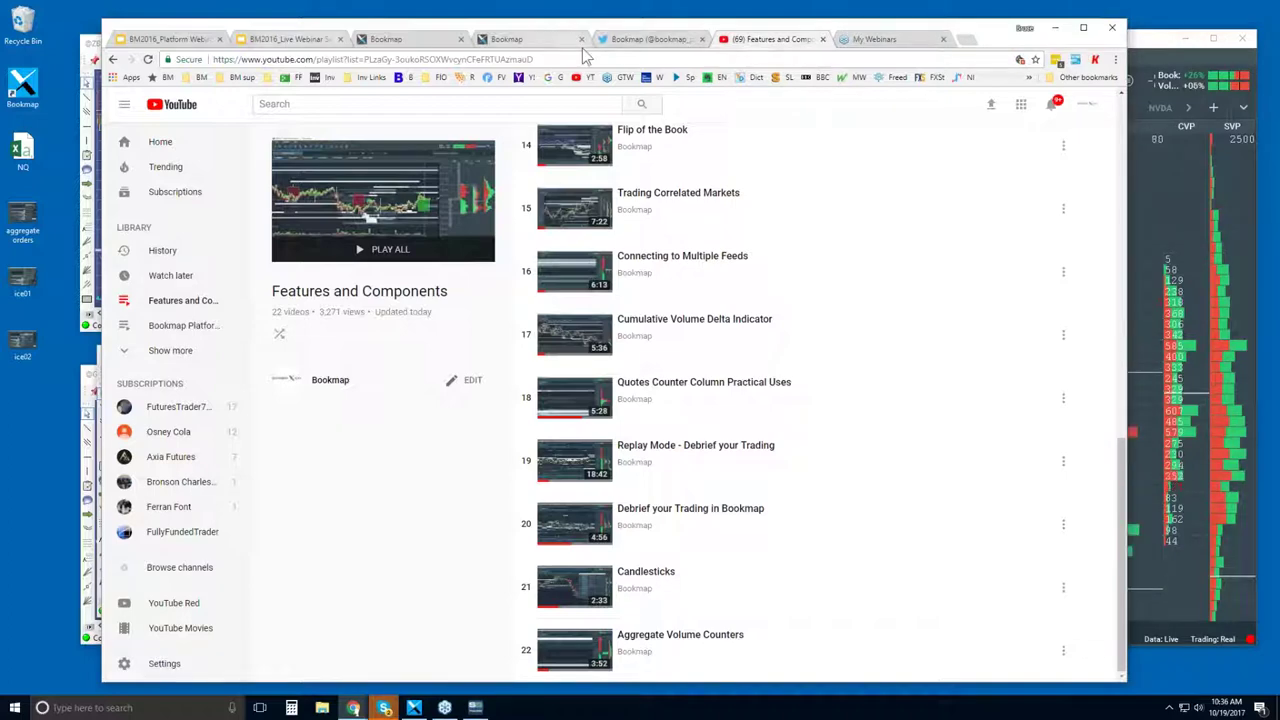
- Return to the Bookmap channel home page and look over its Order Flow video snippets
left_click(114, 60)
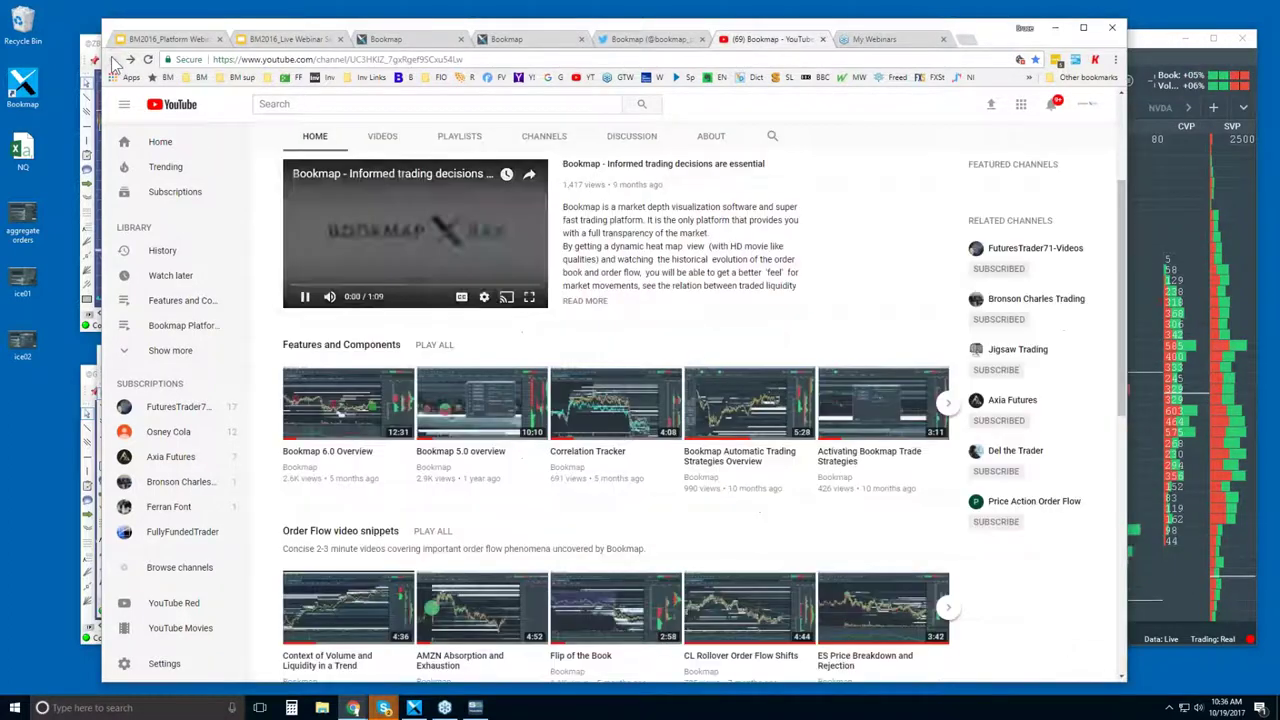
scroll(620, 420, "down", 1)
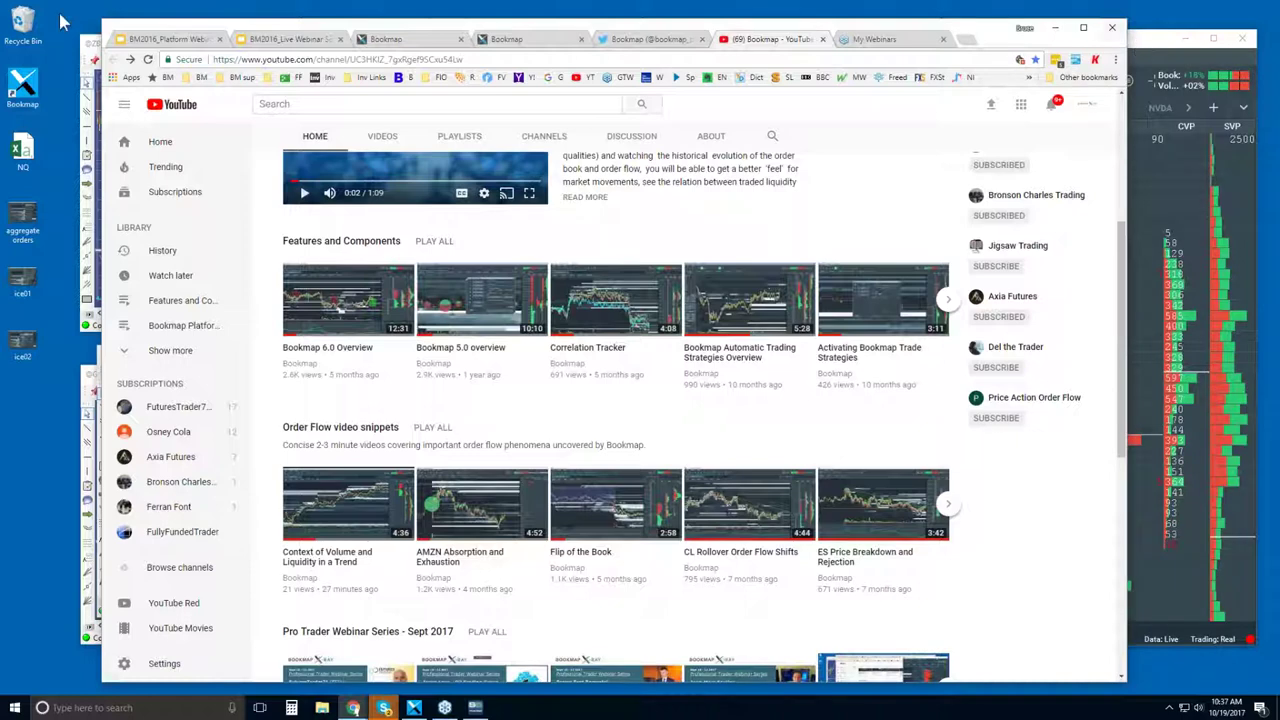
- Bring the 30-minute charts forward and compare the ES and NQ charts, magnifying the recent ES price action
left_click(86, 52)
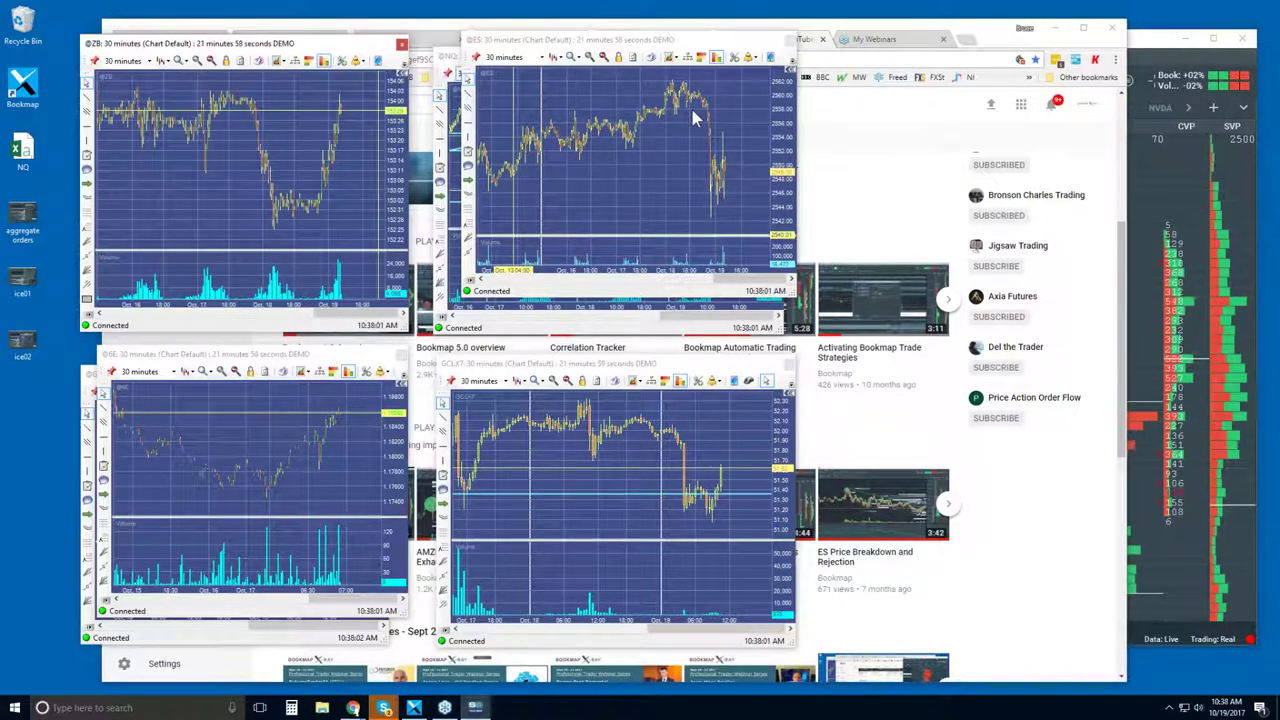
left_click(455, 58)
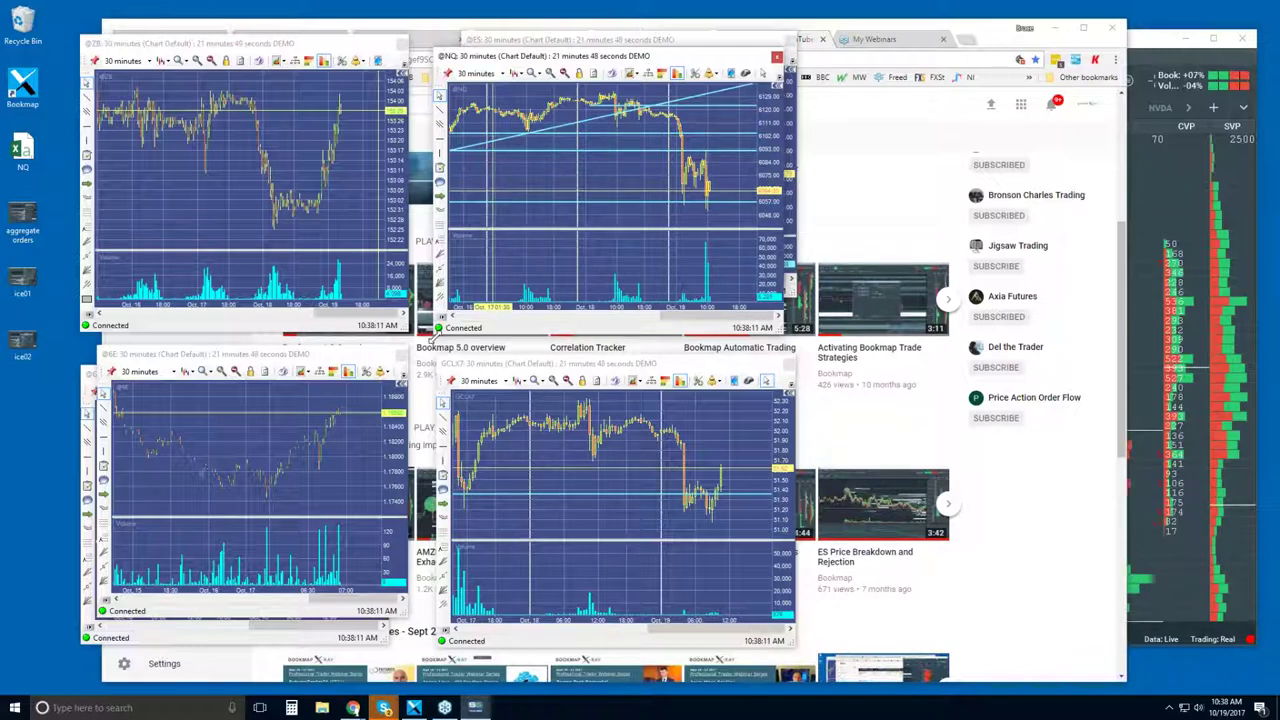
left_click(620, 41)
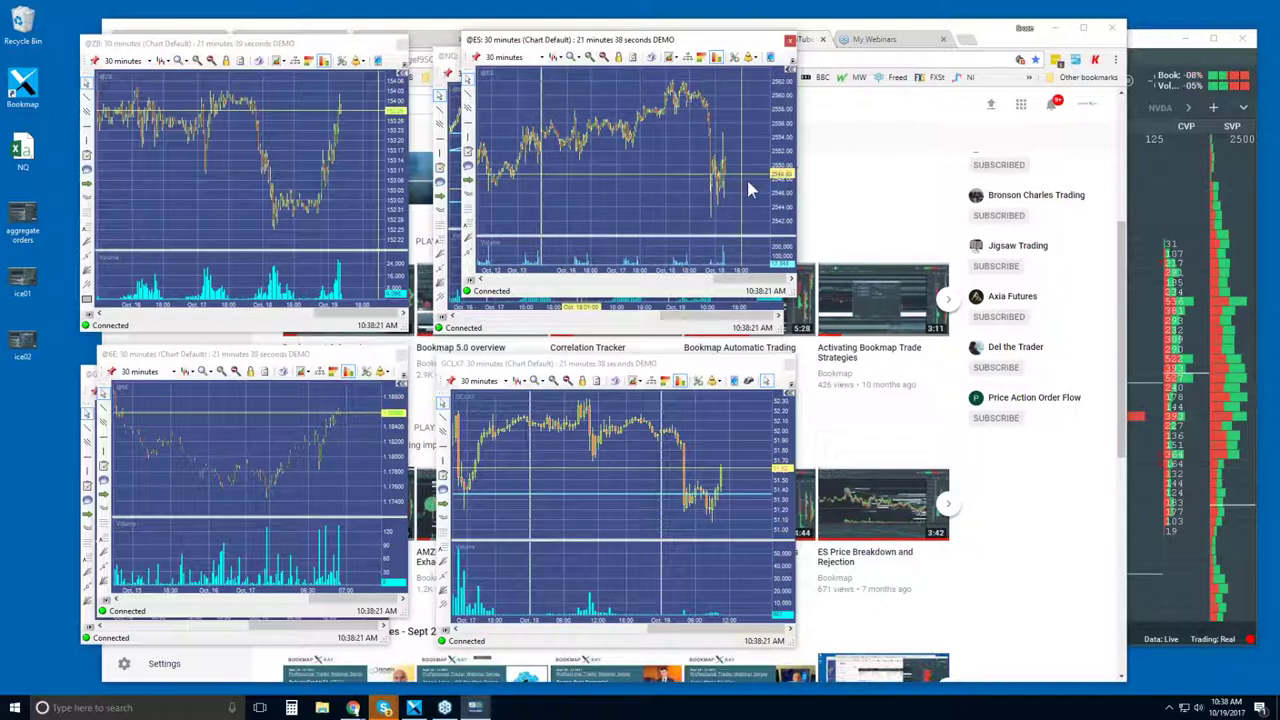
scroll(748, 188, "up", 5)
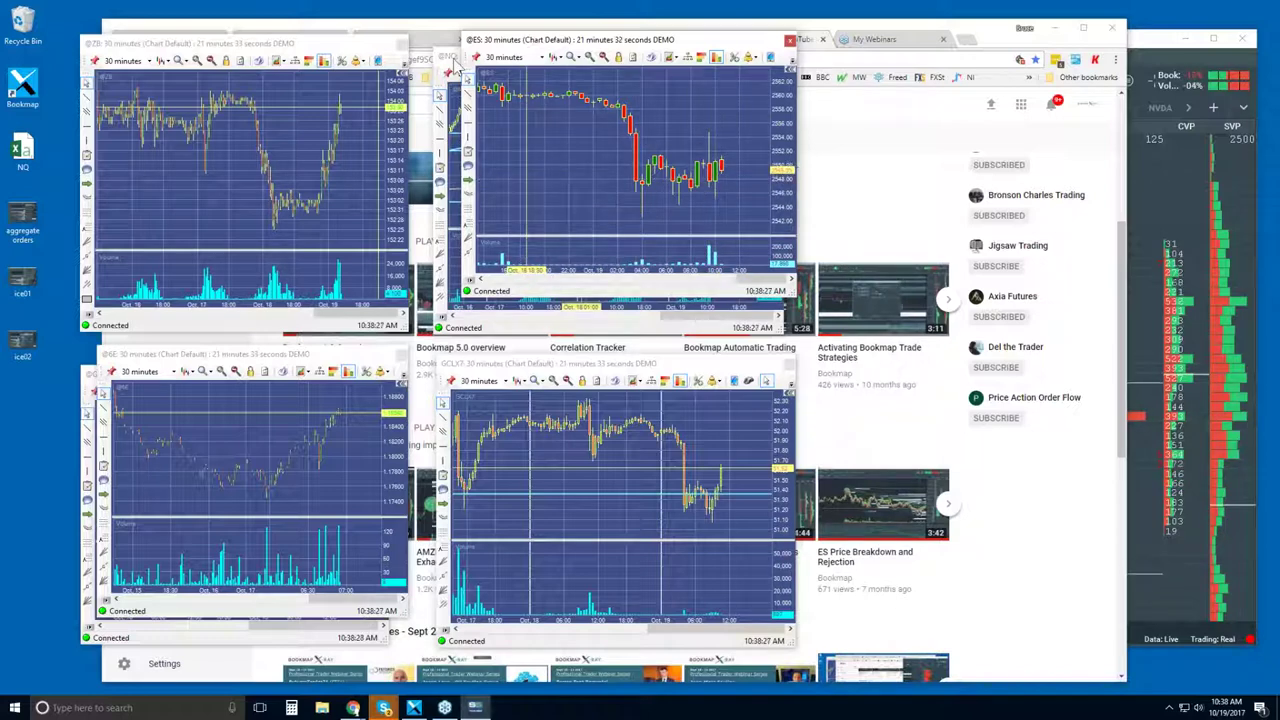
left_click(453, 65)
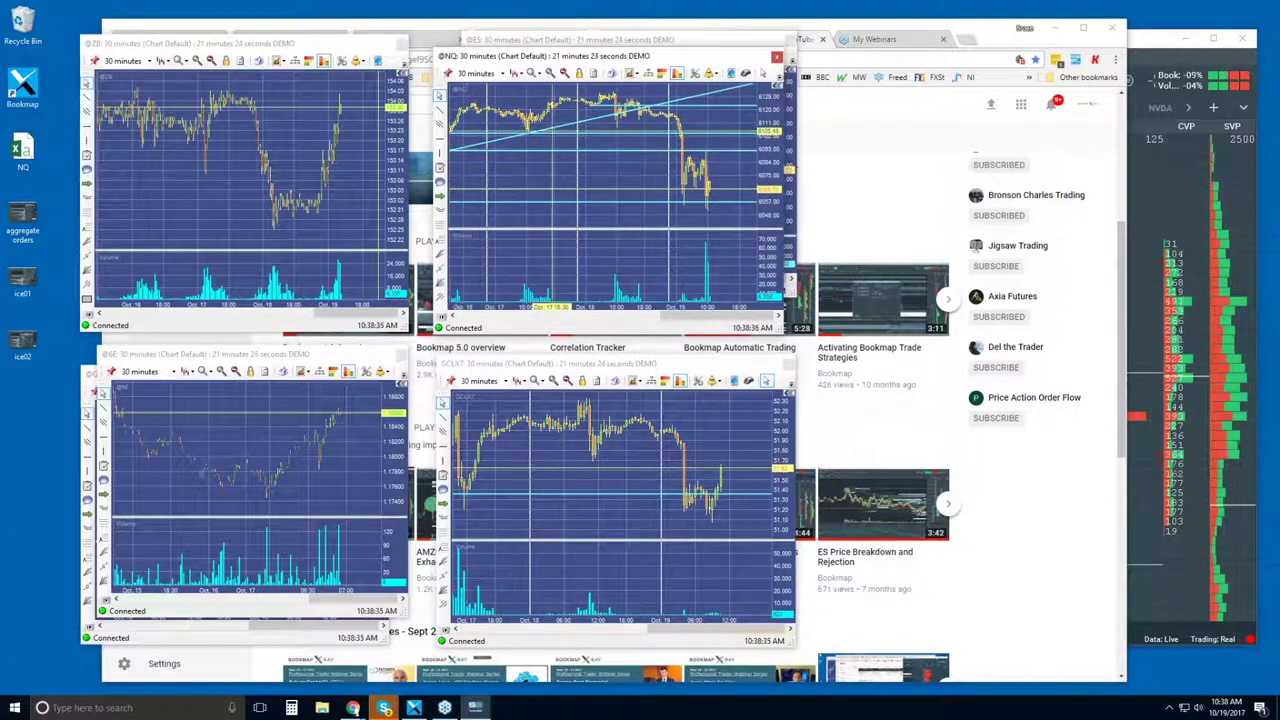
- Switch to the Bookmap platform, maximize its window and zoom the NQZ7 chart out to a longer time range
left_click(1146, 45)
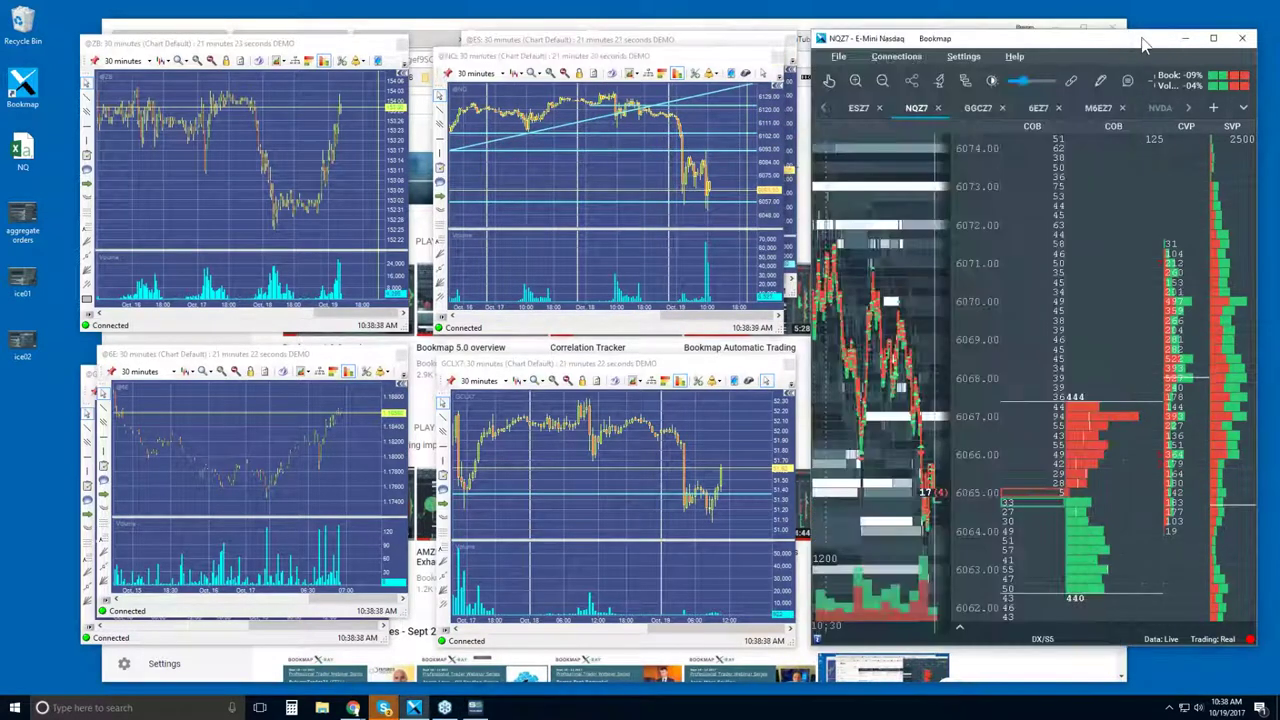
double_click(1076, 40)
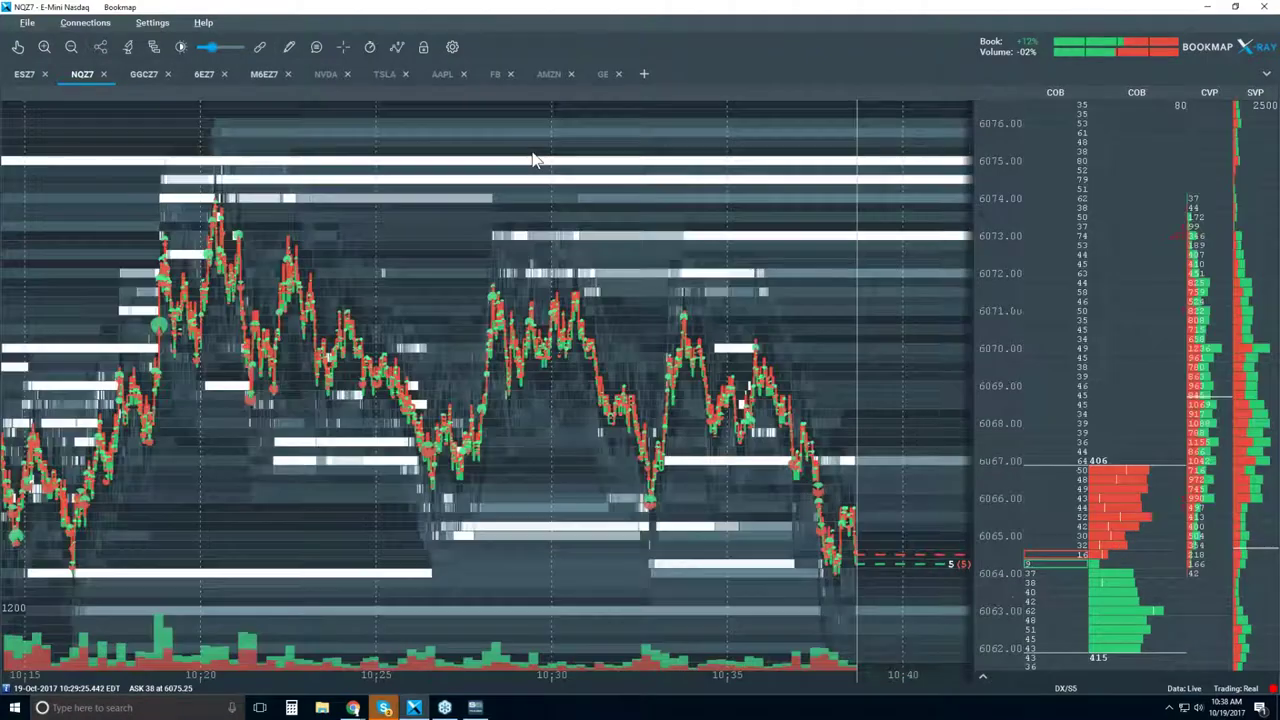
scroll(533, 160, "down", 4)
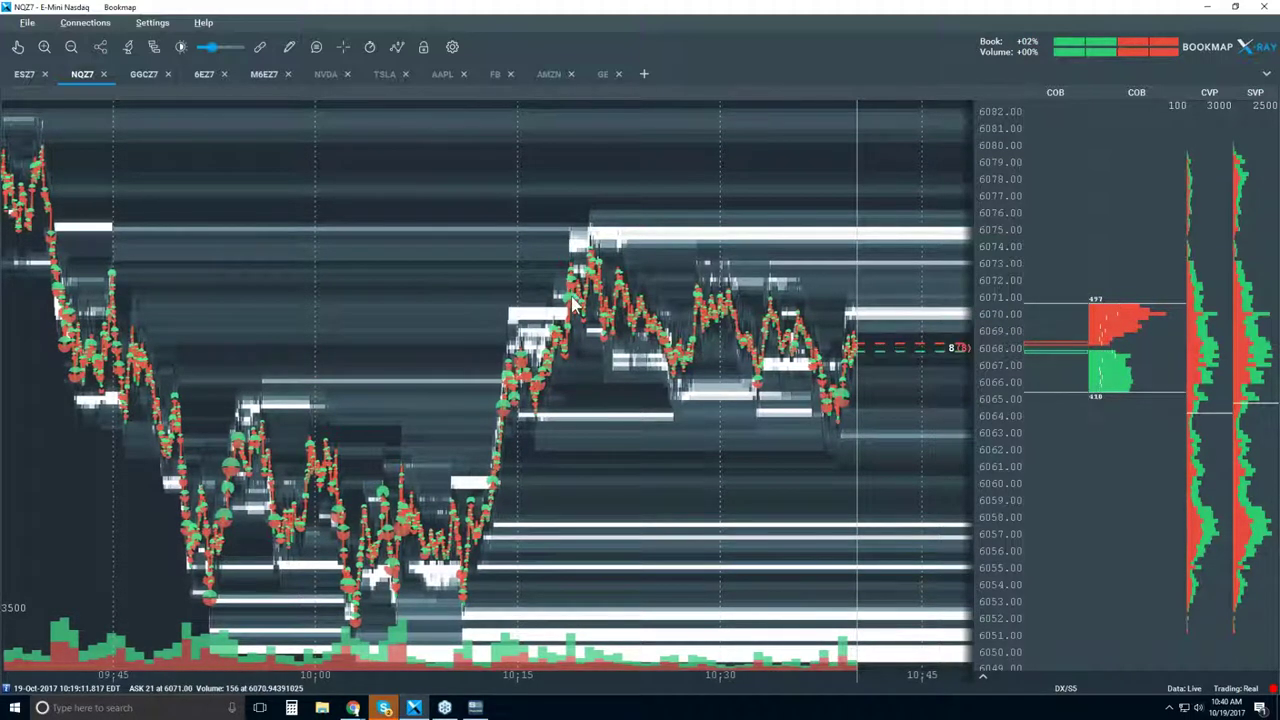
- Turn on Candlestick Bars for the NQZ7 chart and close the display options
left_click(397, 47)
left_click(440, 103)
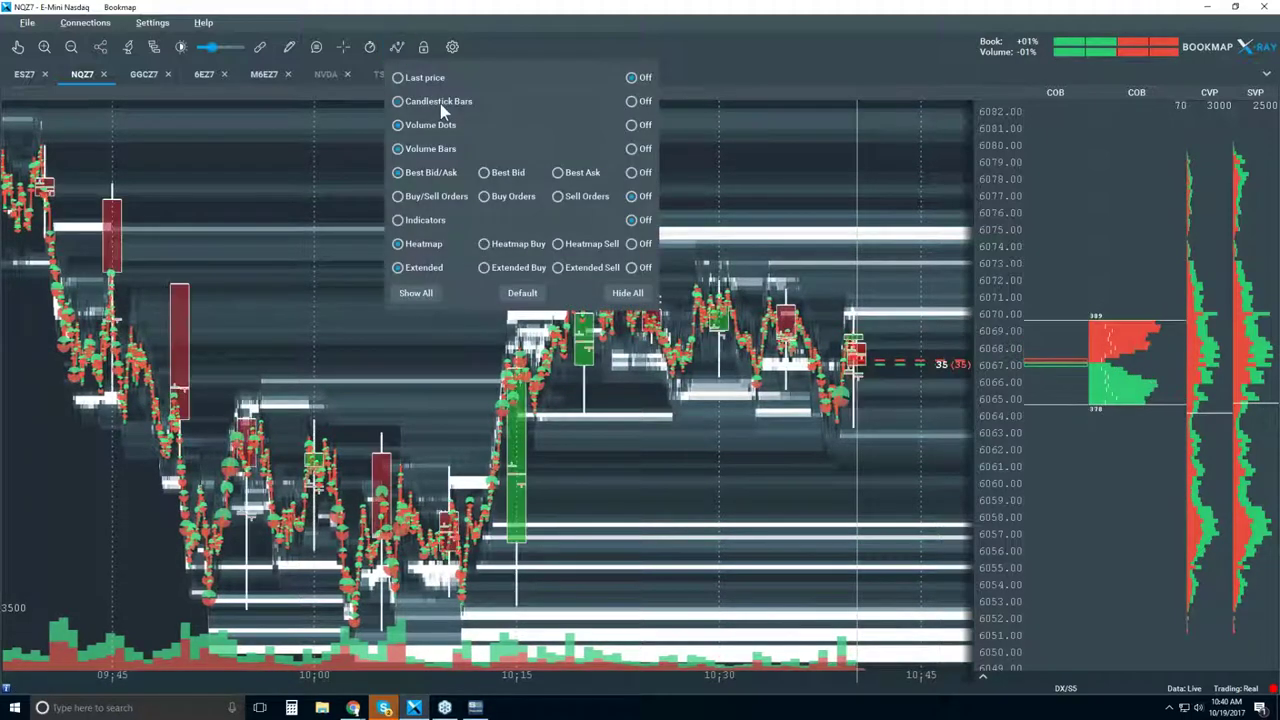
left_click(614, 390)
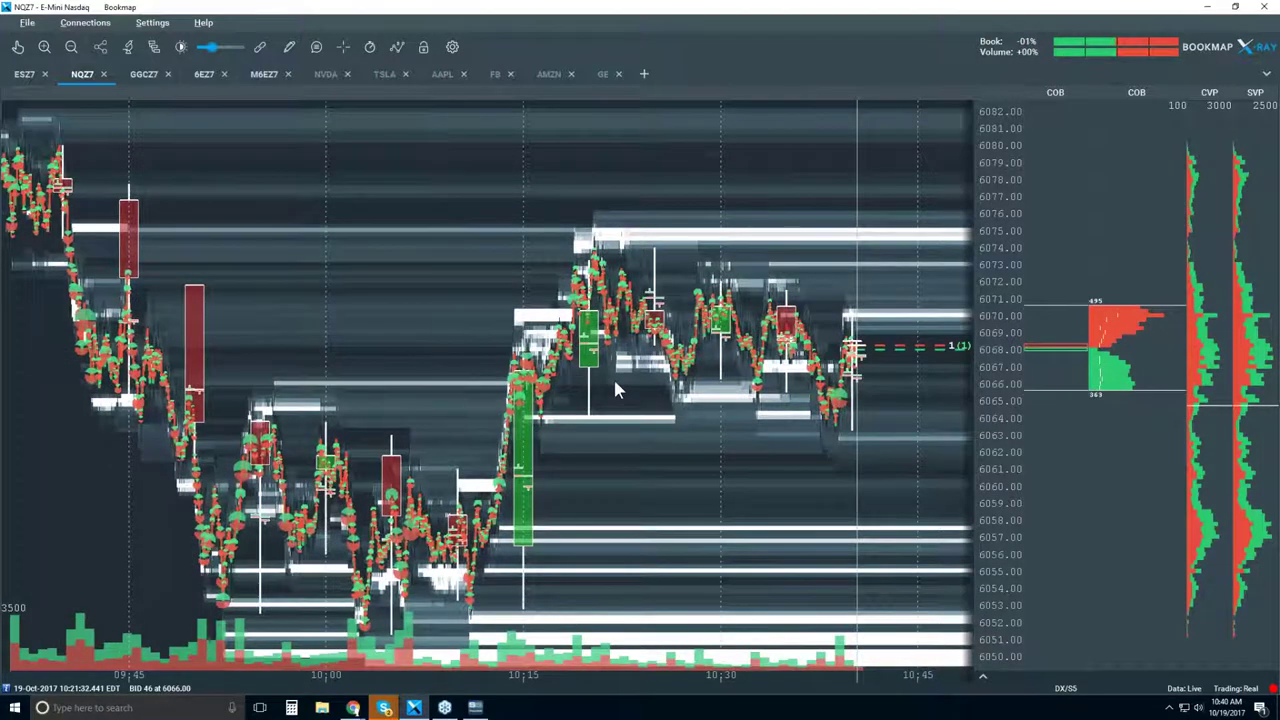
- Turn off Volume Dots, Best Bid/Ask, Heatmap and Extended on the NQZ7 chart, keeping only Candlestick Bars and Volume Bars
left_click(397, 47)
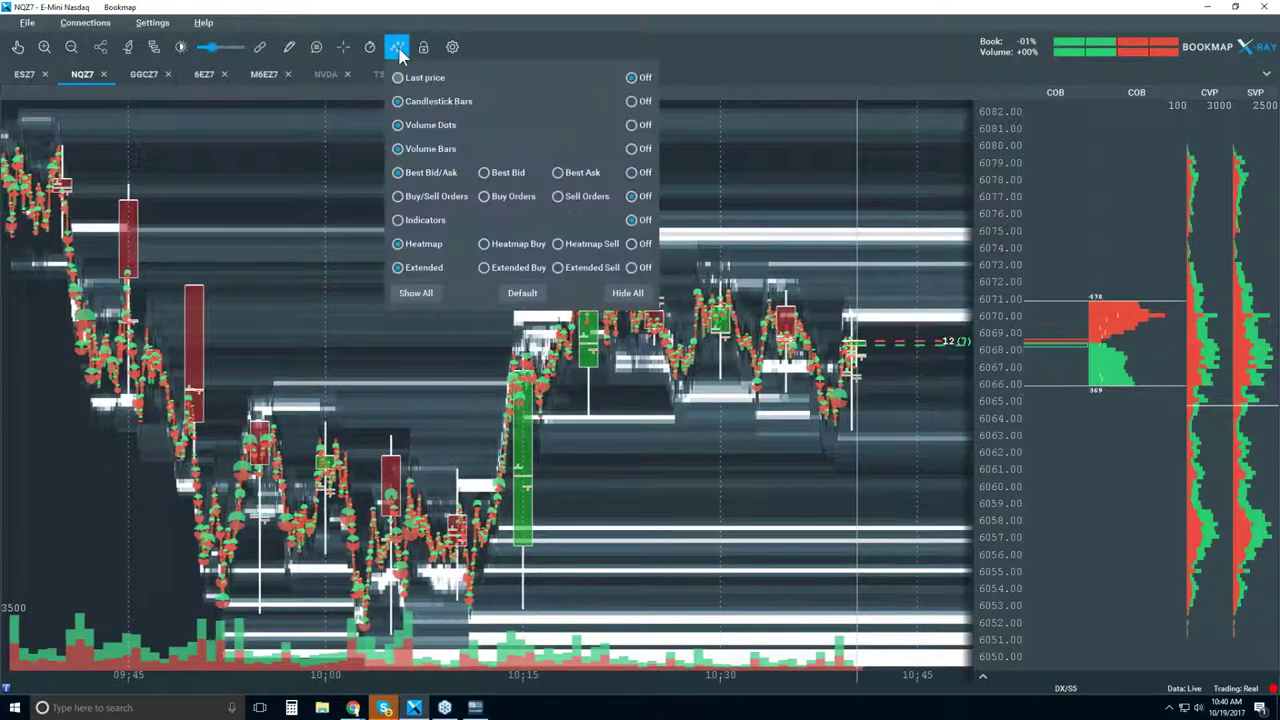
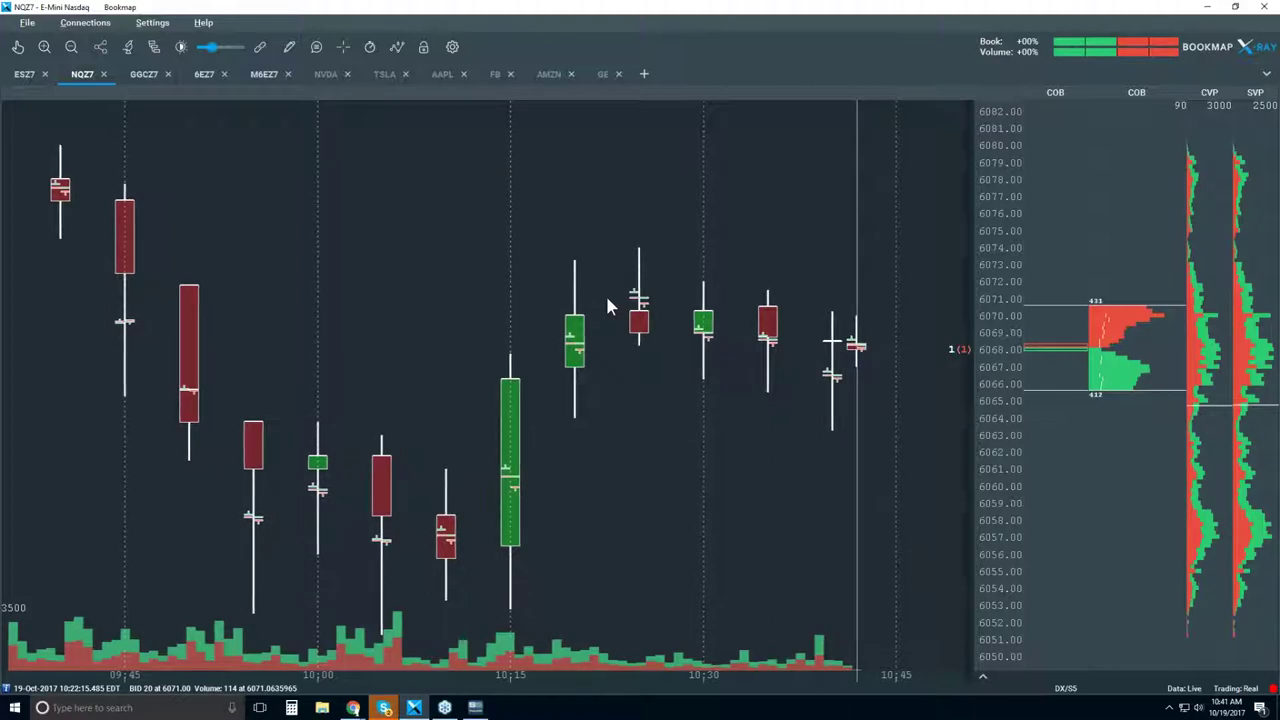
- Turn on Best Bid/Ask and Volume Dots over the candlesticks of the NQZ7 chart
left_click(397, 47)
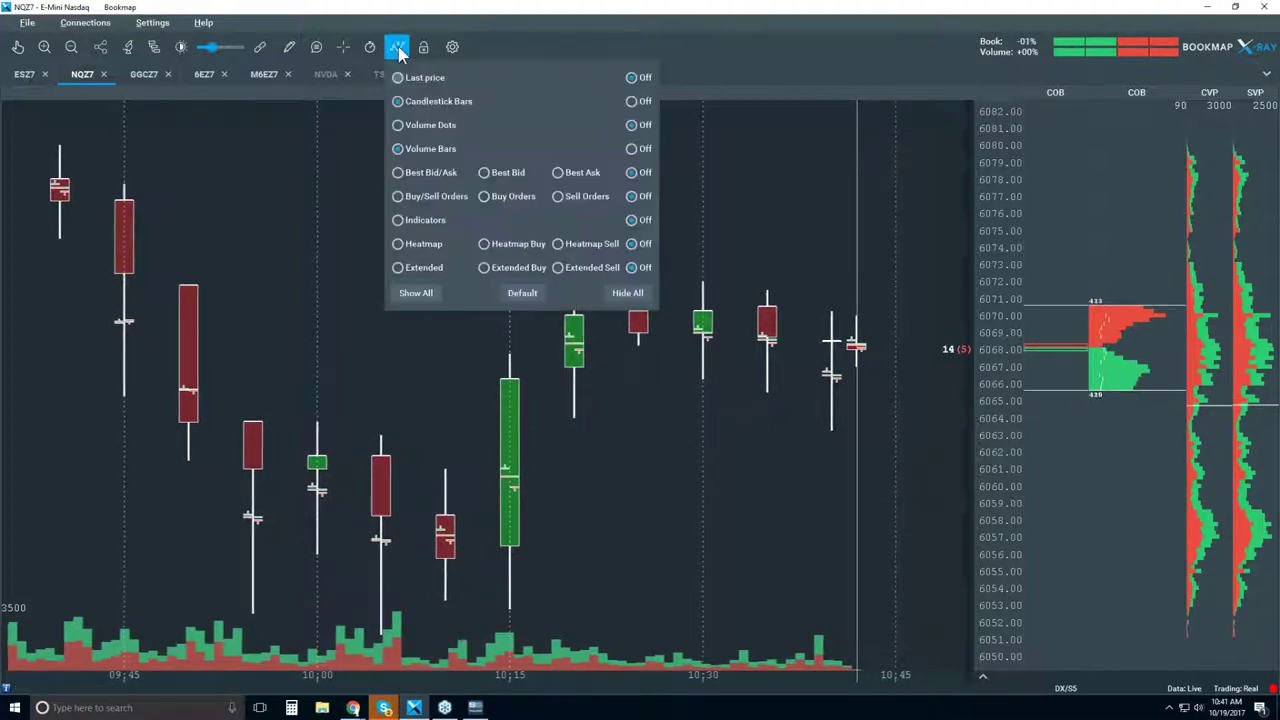
left_click(433, 171)
left_click(293, 169)
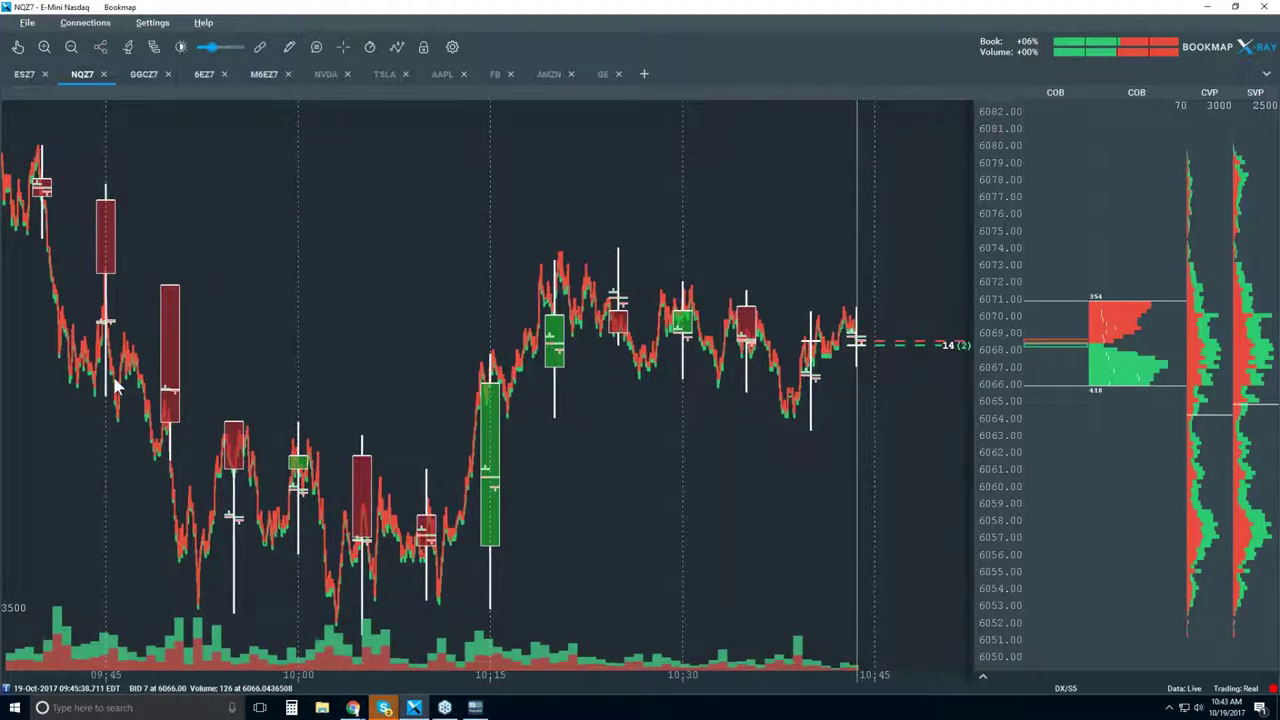
left_click(400, 47)
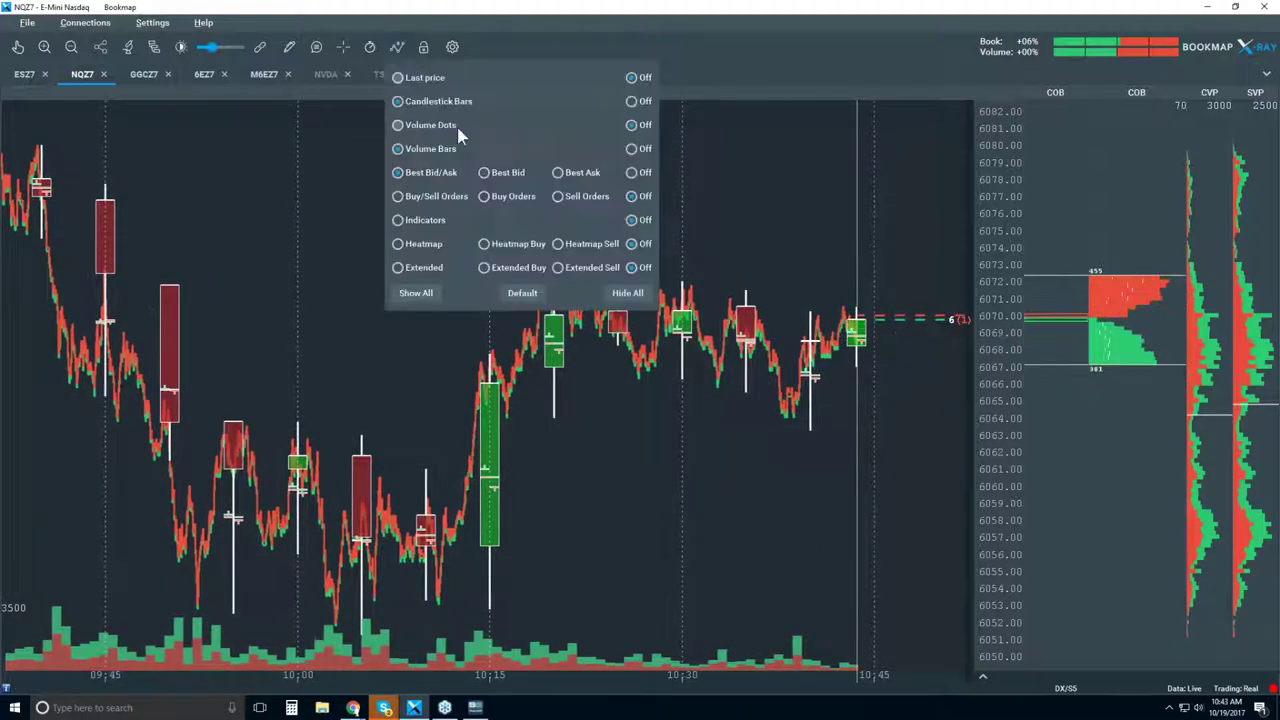
left_click(448, 124)
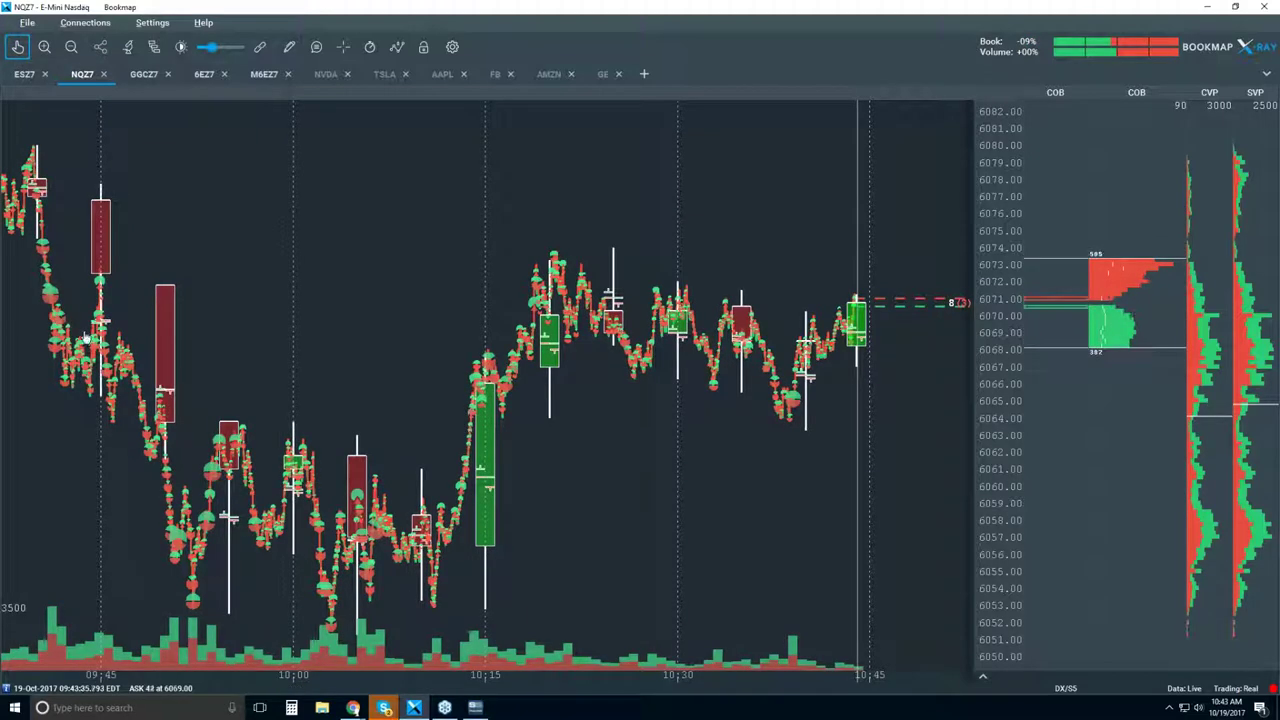
- Magnify the NQZ7 sell-off between about 09:38 and 09:46 to examine its volume dots against the candlesticks
scroll(75, 332, "up", 2)
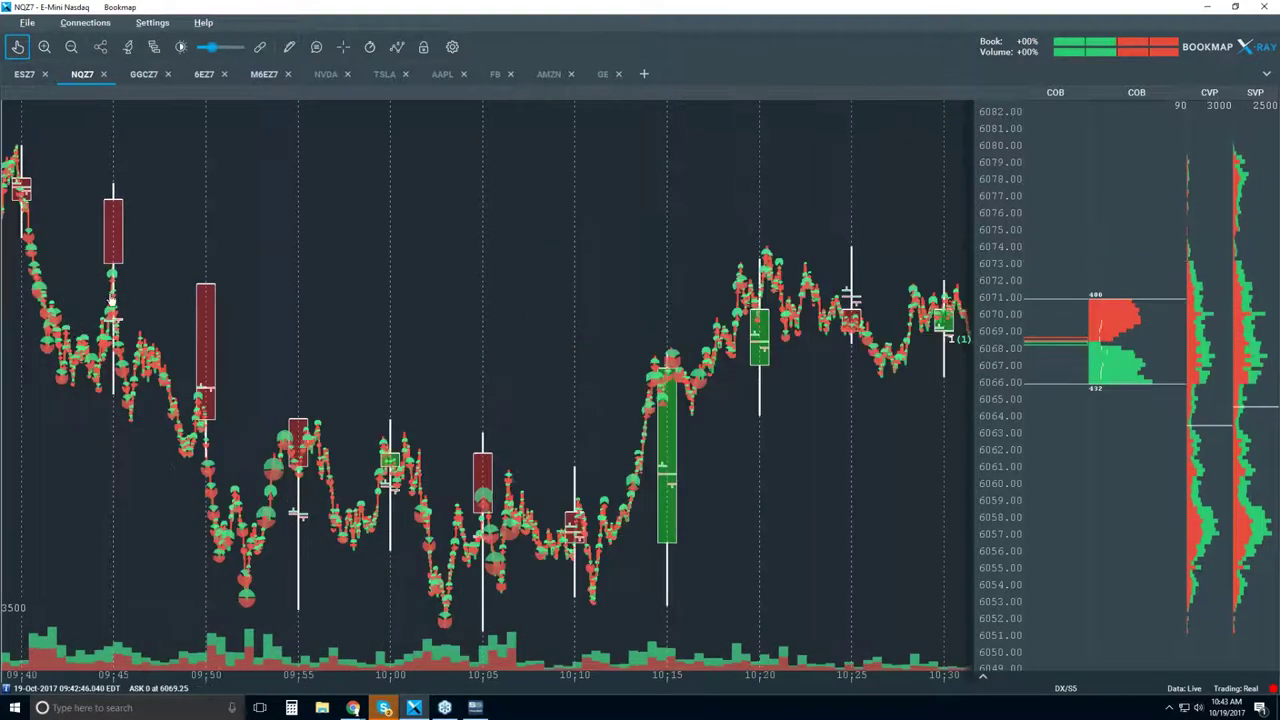
scroll(155, 307, "up", 2)
left_click_drag(155, 307, 352, 319)
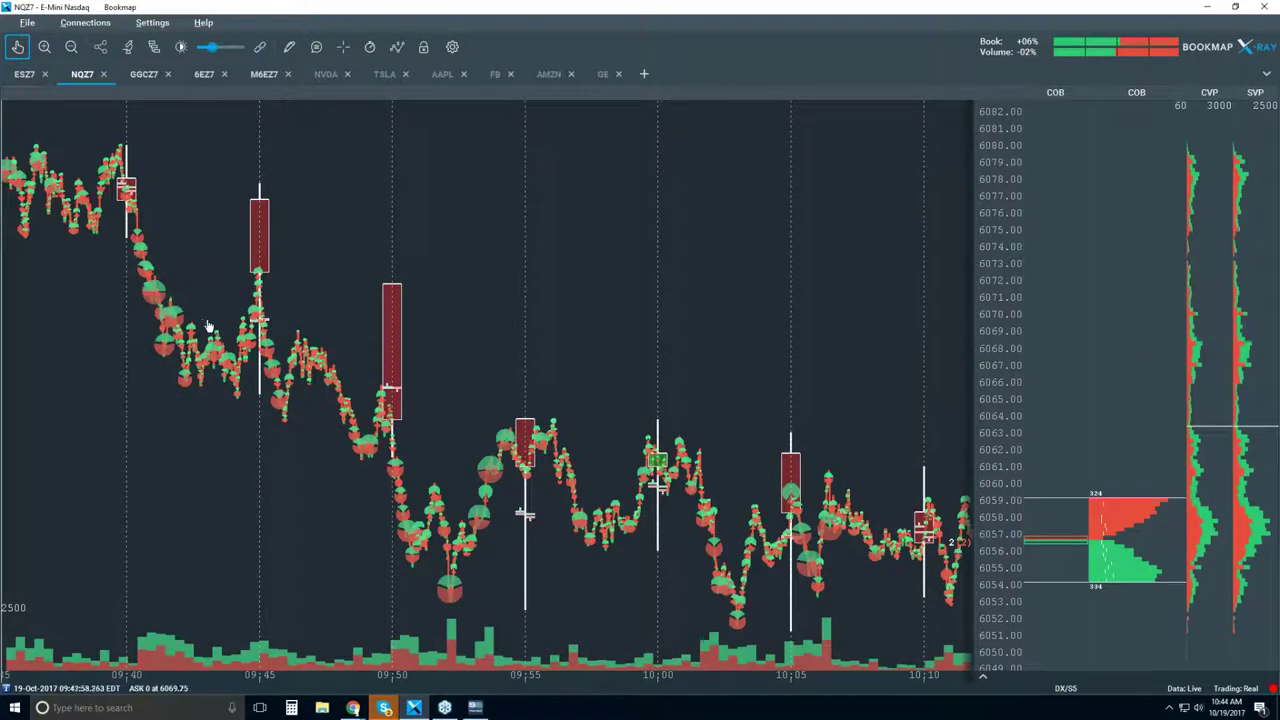
scroll(212, 327, "up", 2)
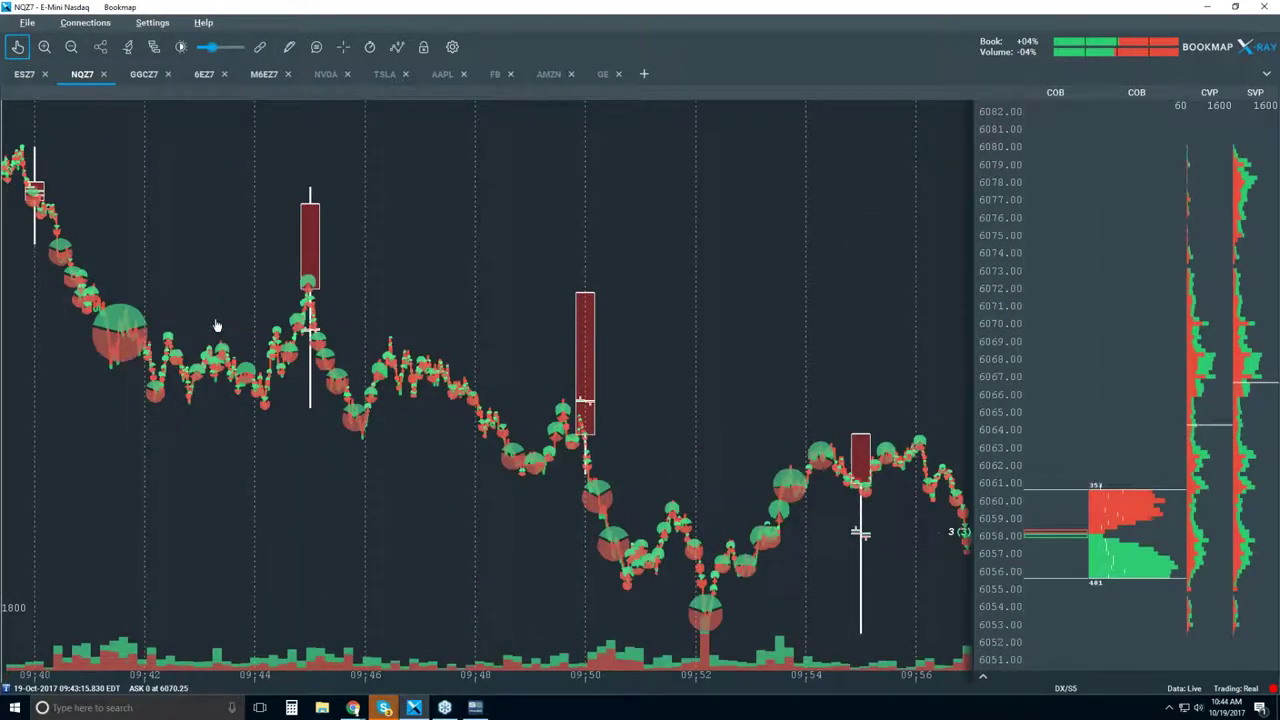
scroll(598, 328, "up", 1)
left_click_drag(598, 328, 826, 374)
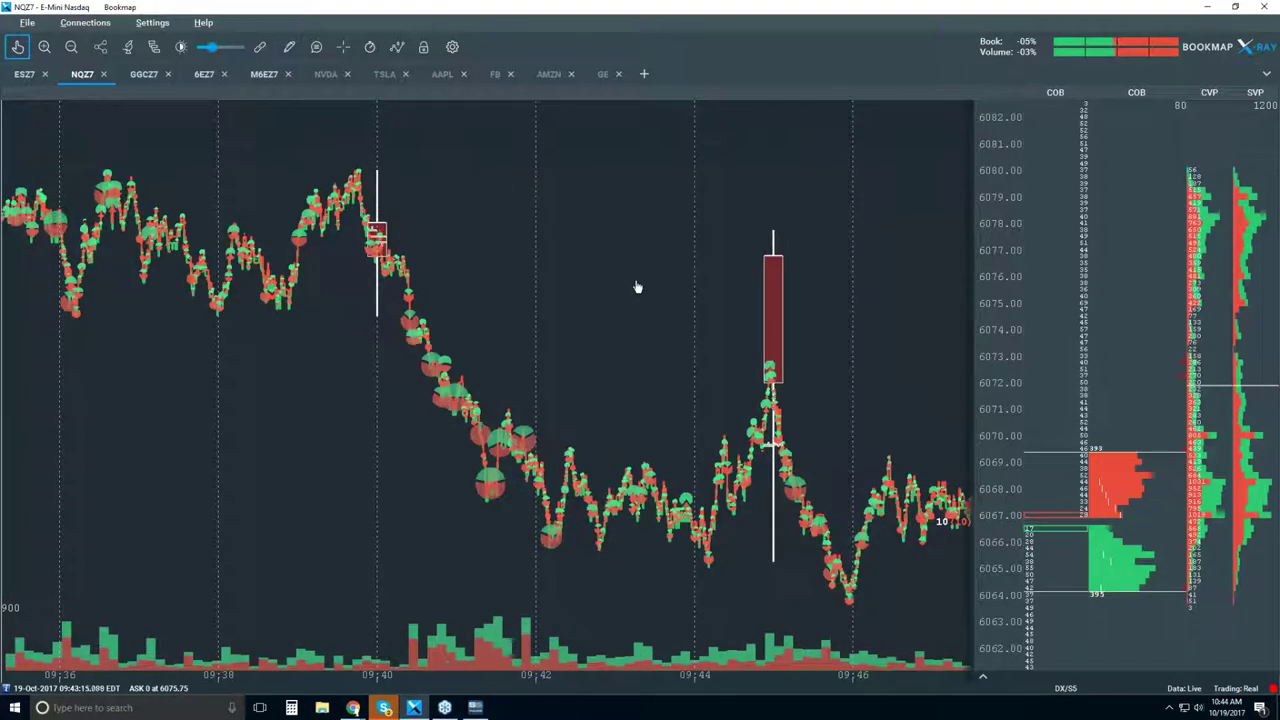
scroll(636, 288, "up", 2)
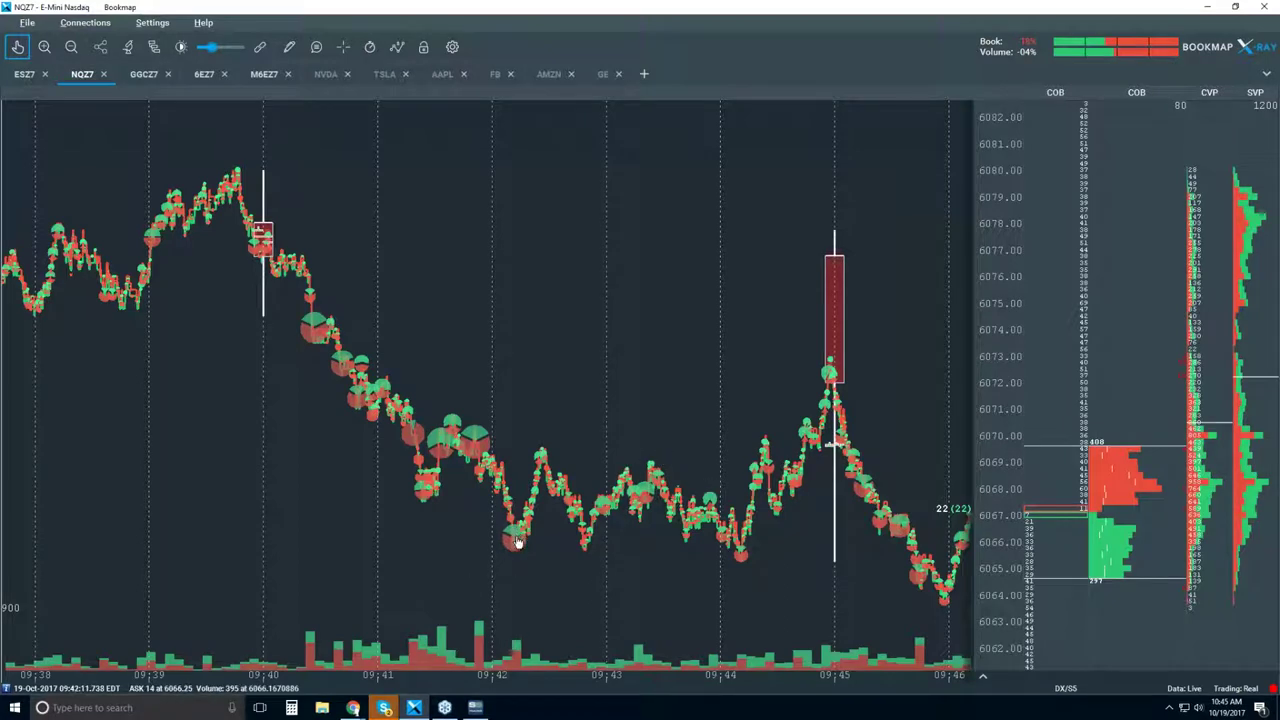
- Magnify the large volume dot at 09:42:10 near 6066.00 until its individual trades are separated on a microsecond scale
scroll(517, 541, "up", 10)
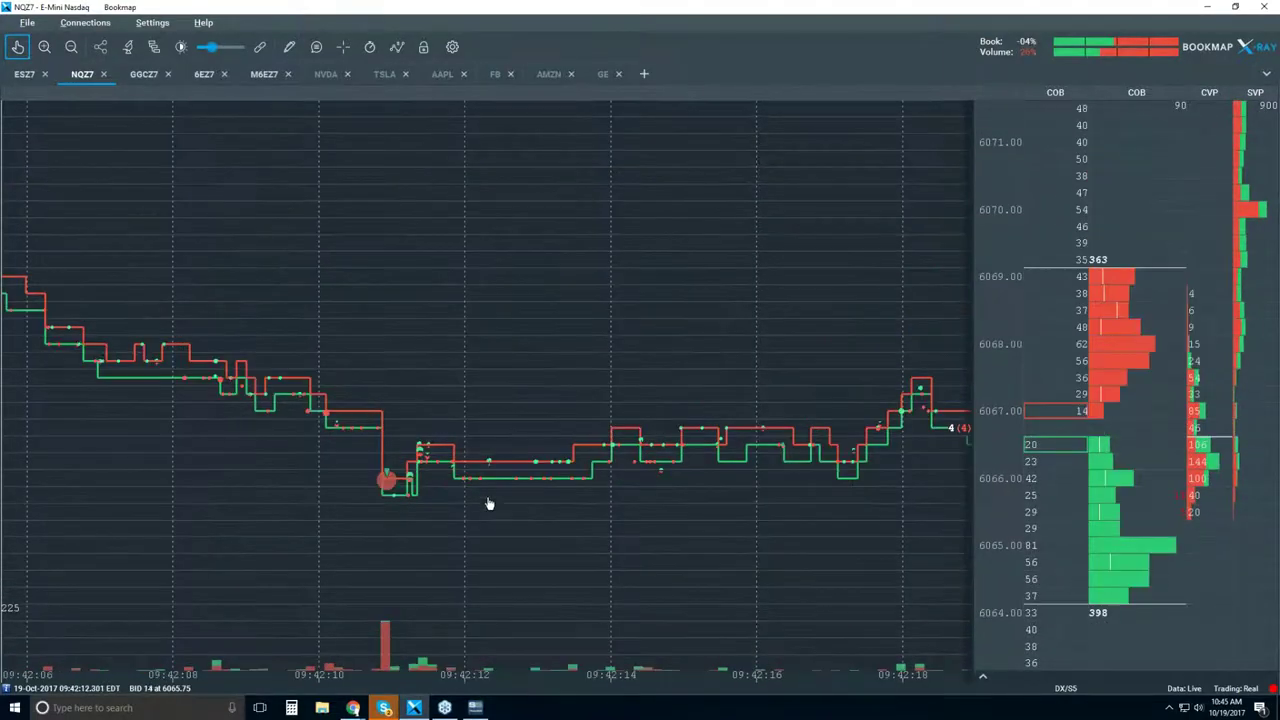
scroll(495, 510, "up", 3)
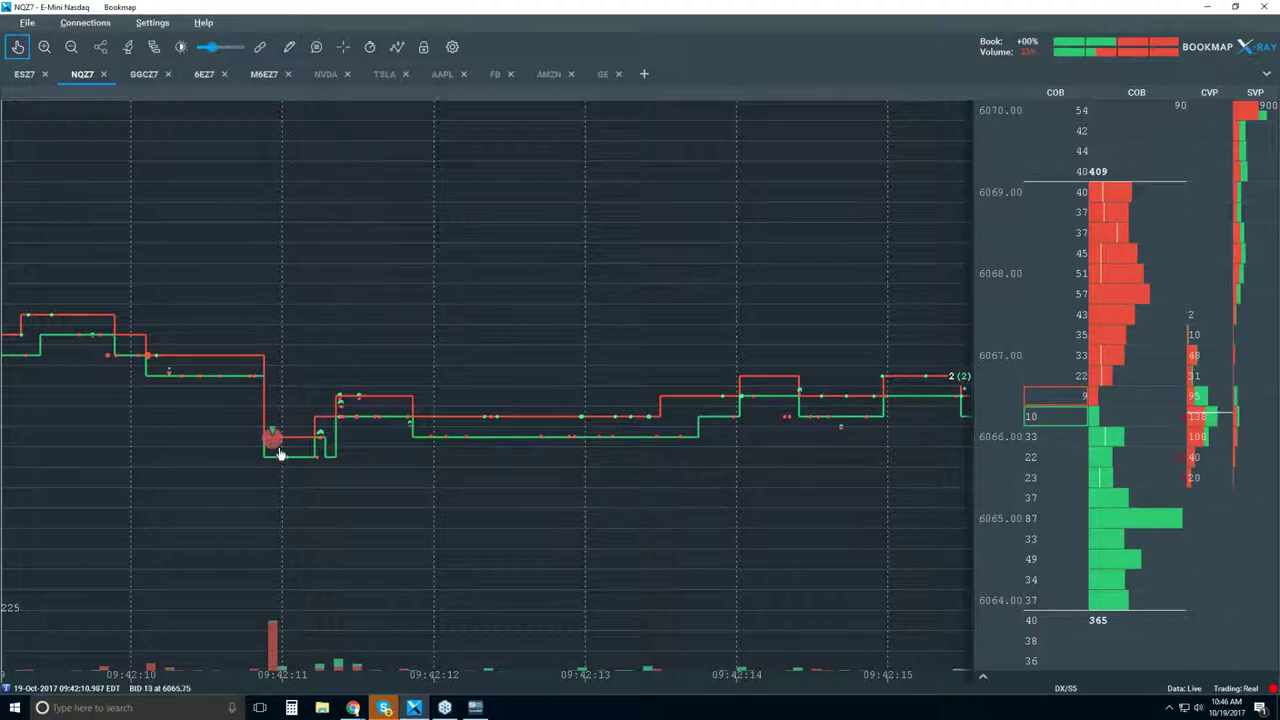
scroll(272, 445, "up", 1)
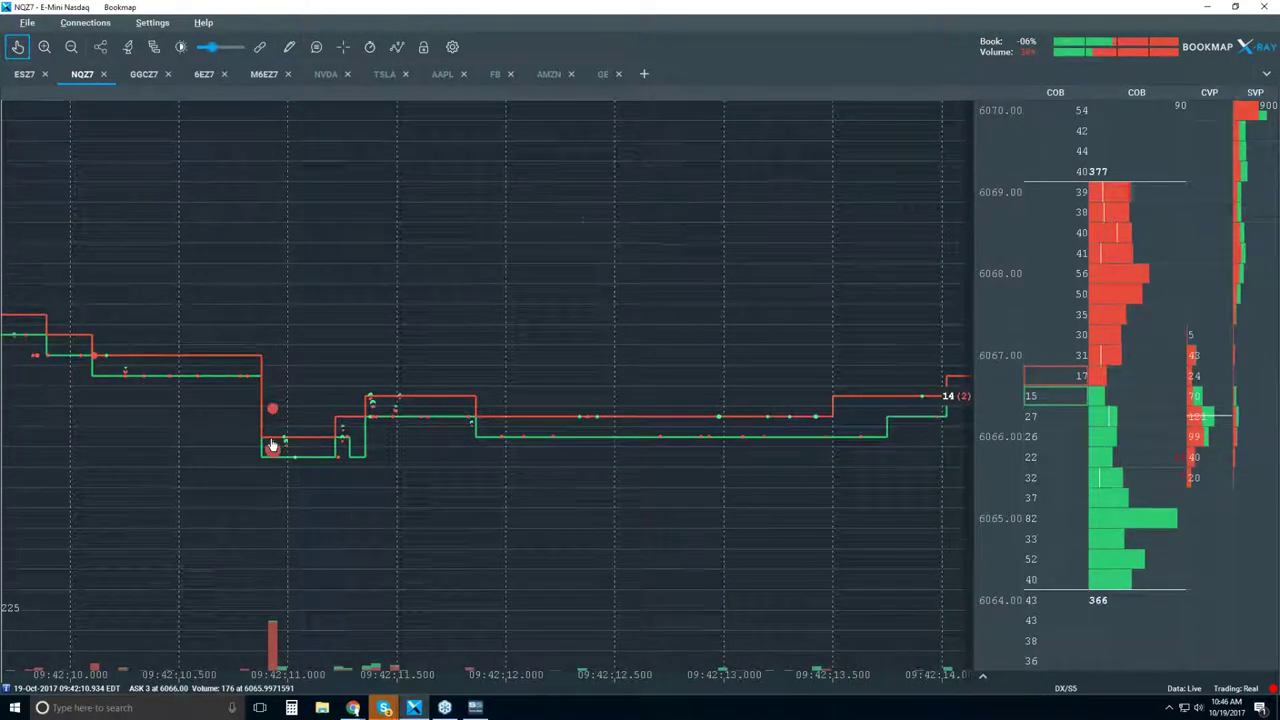
scroll(272, 445, "up", 4)
scroll(272, 445, "up", 3)
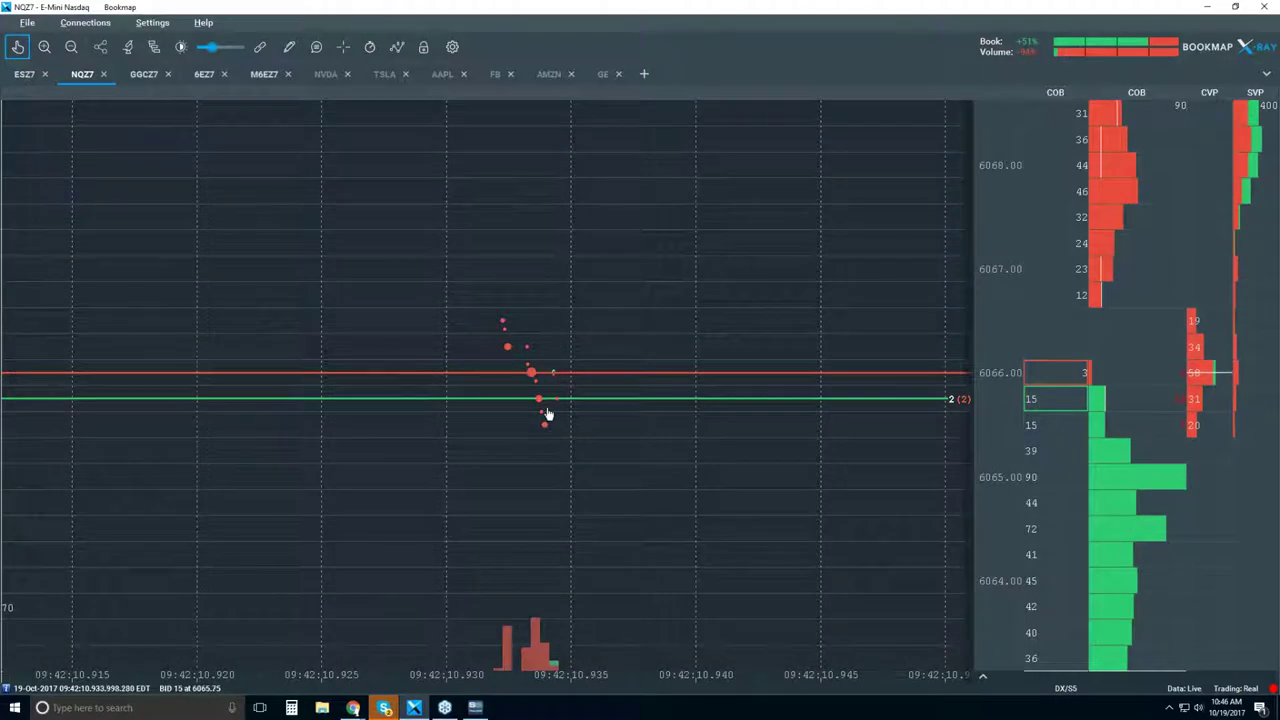
scroll(525, 350, "down", 1)
scroll(525, 350, "down", 2)
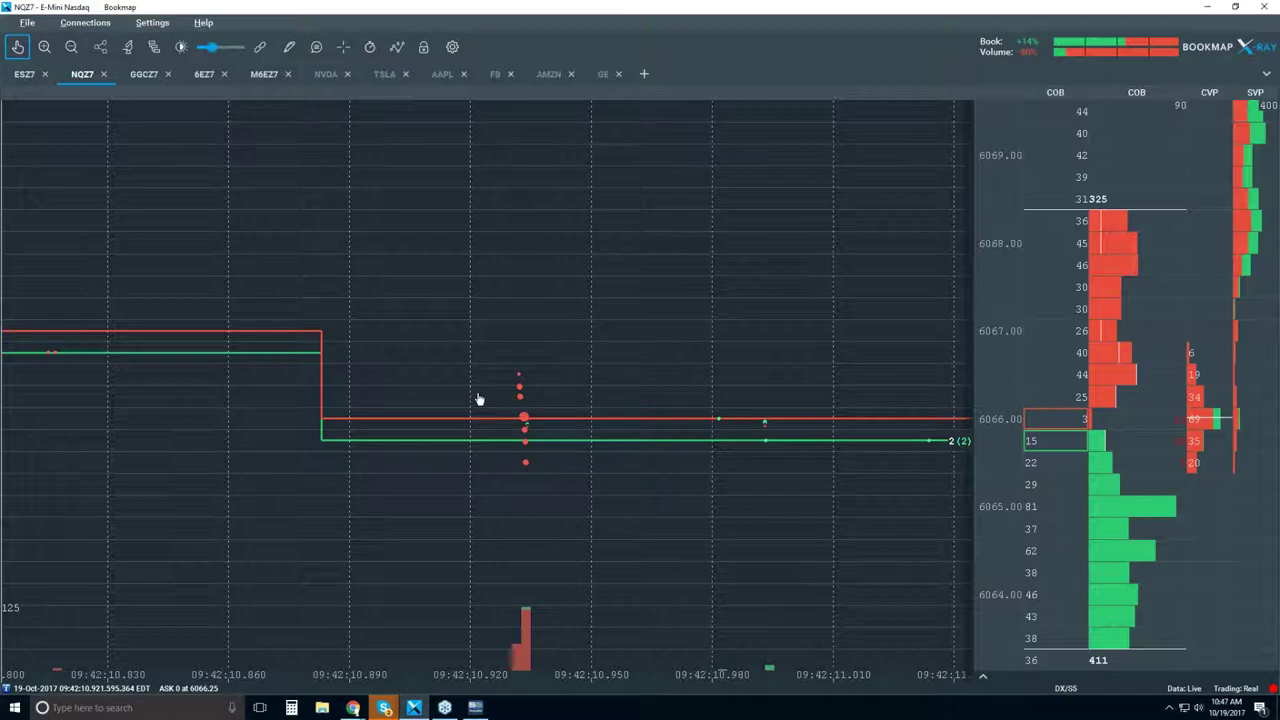
scroll(500, 428, "up", 3)
scroll(455, 381, "up", 8)
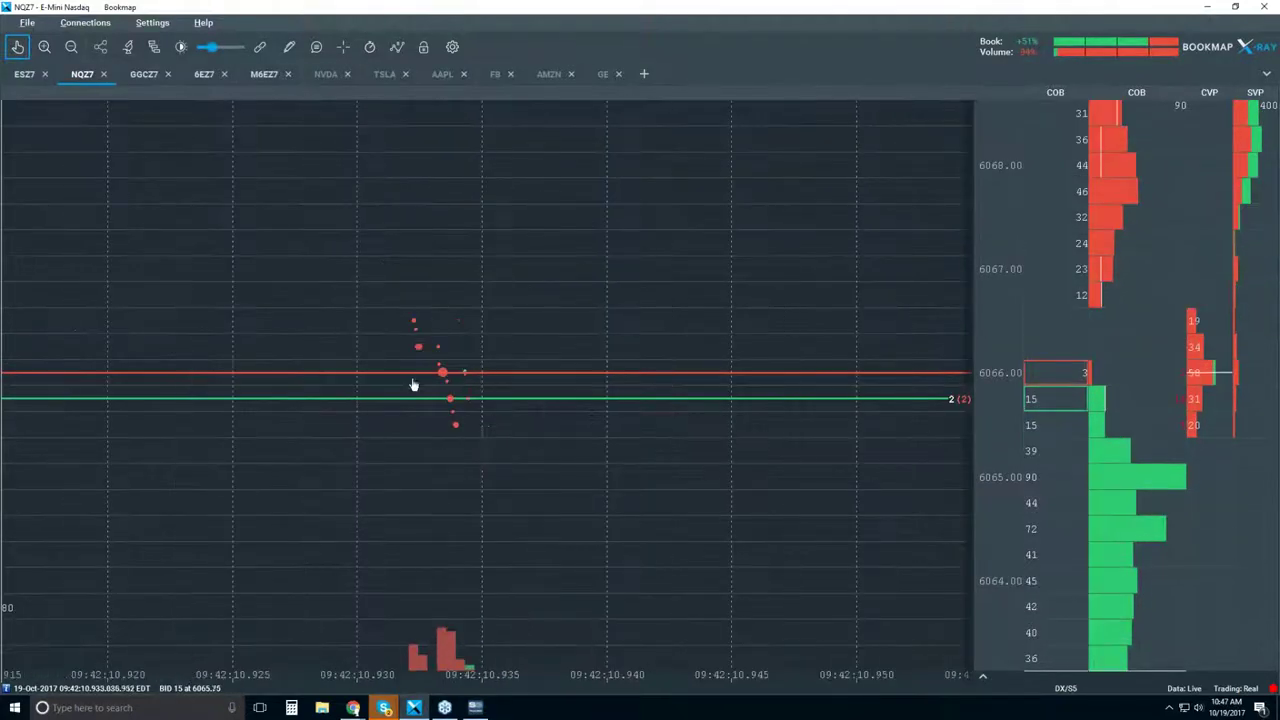
scroll(455, 381, "up", 3)
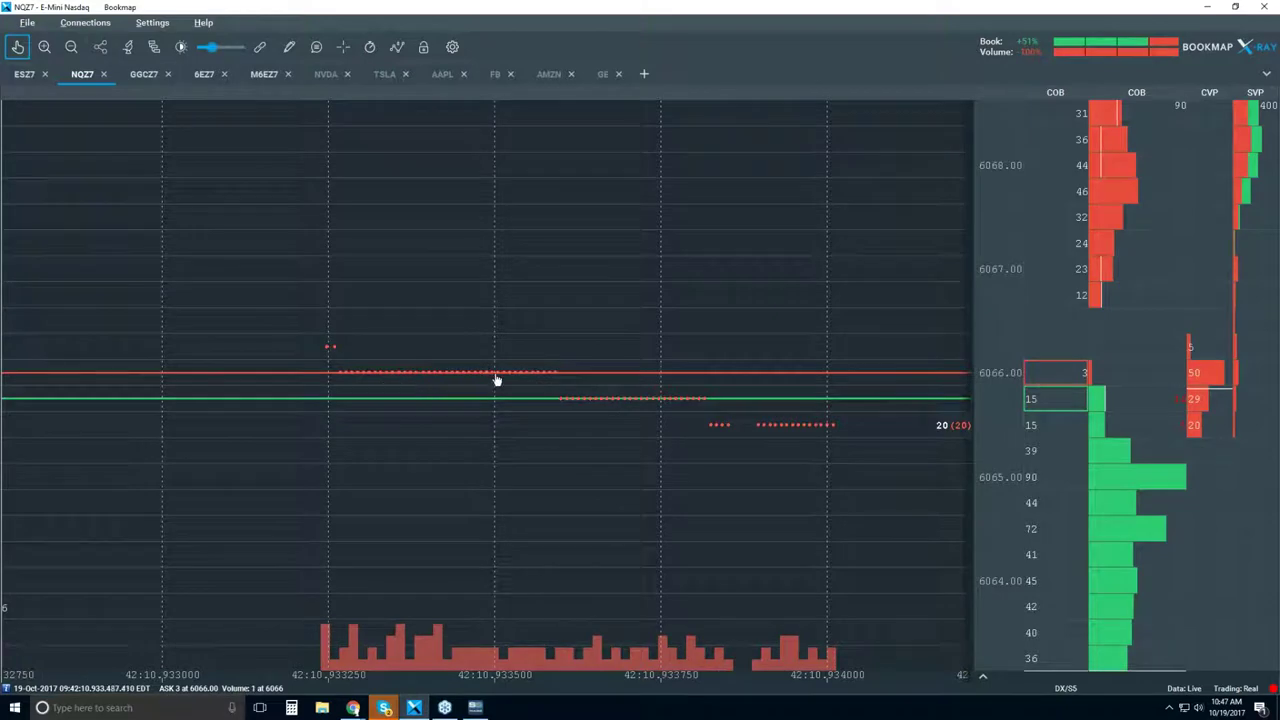
scroll(463, 374, "up", 4)
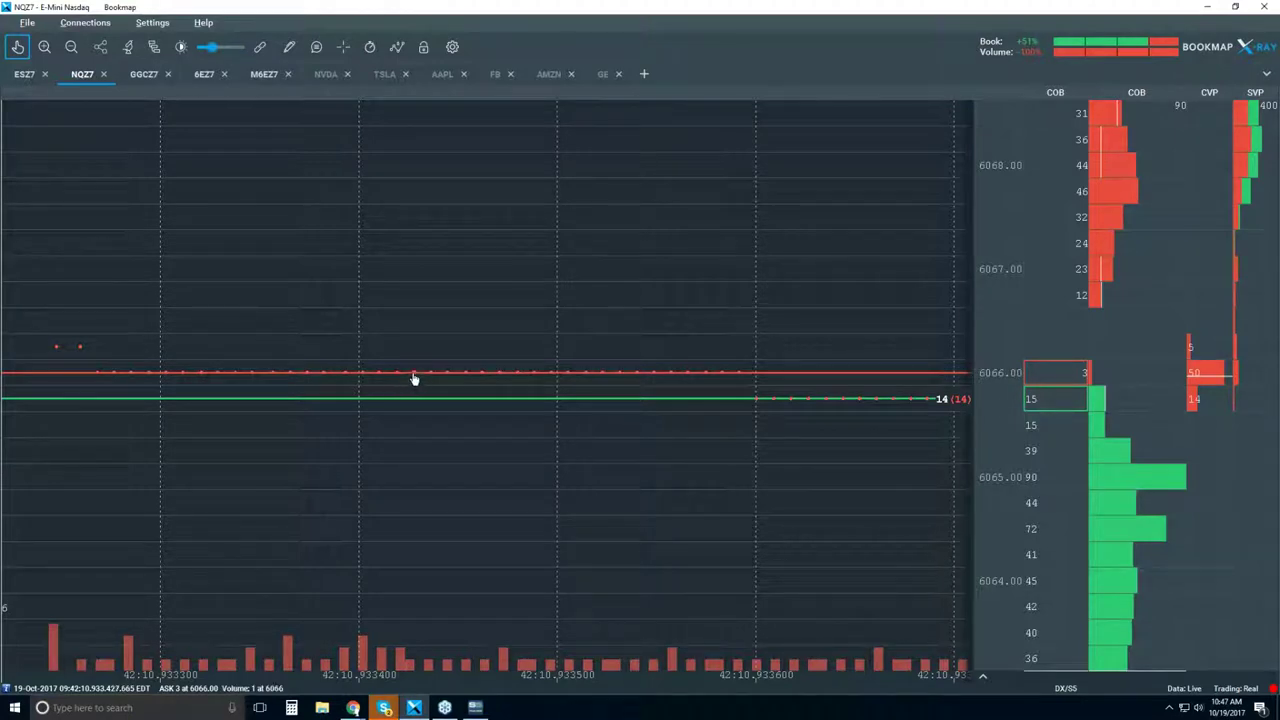
scroll(414, 378, "up", 3)
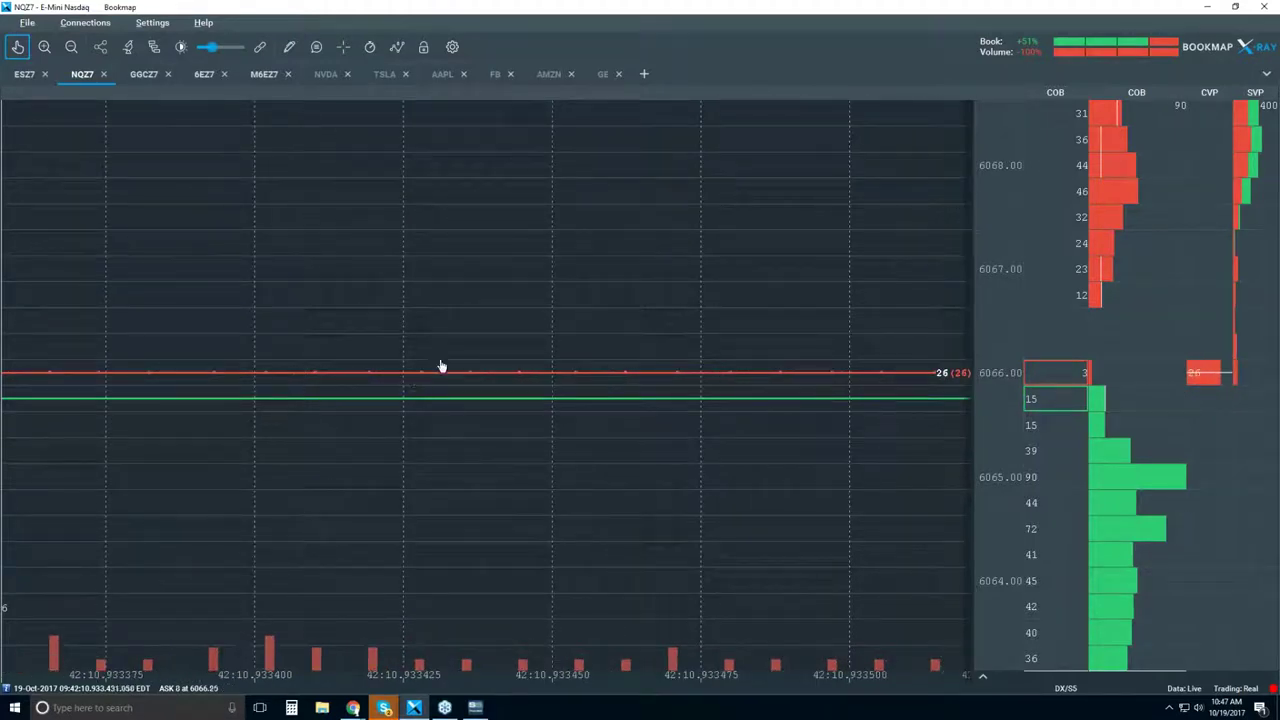
- Turn on the chart's data tooltip and inspect the time, price and volume of the trades at 09:42:10.933 while regrouping them into one dot
left_click(320, 49)
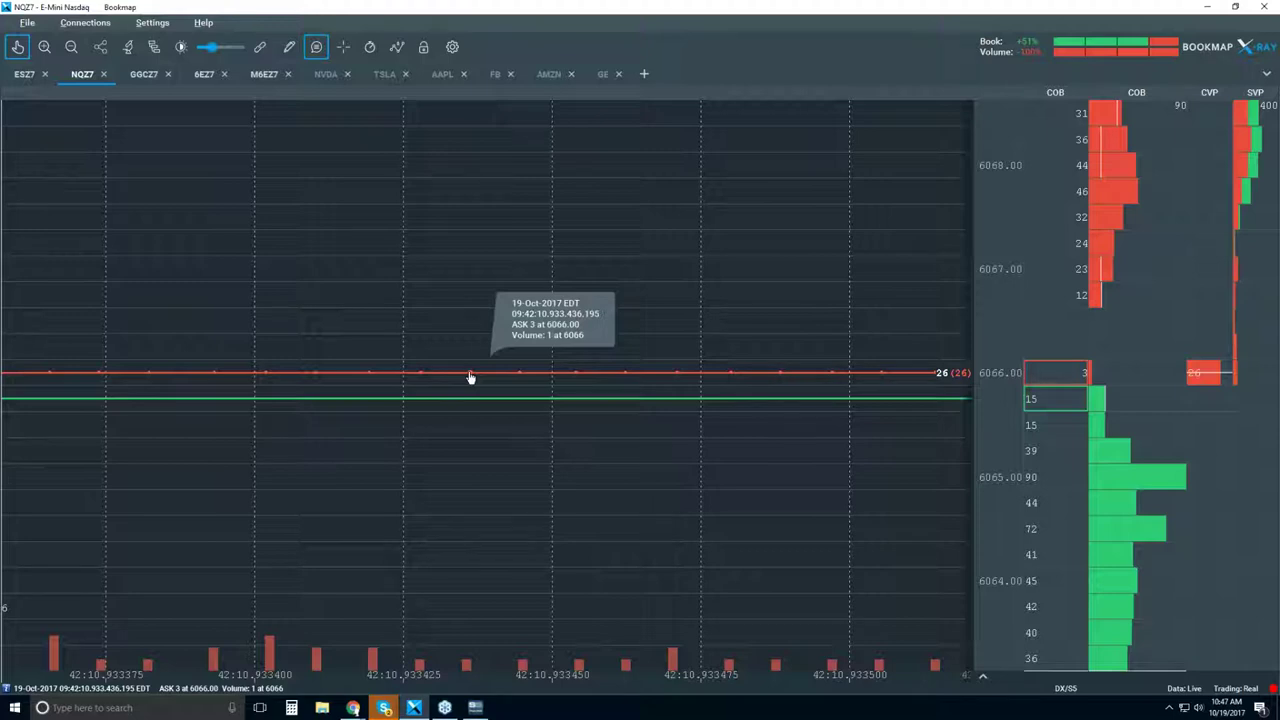
scroll(494, 291, "down", 2)
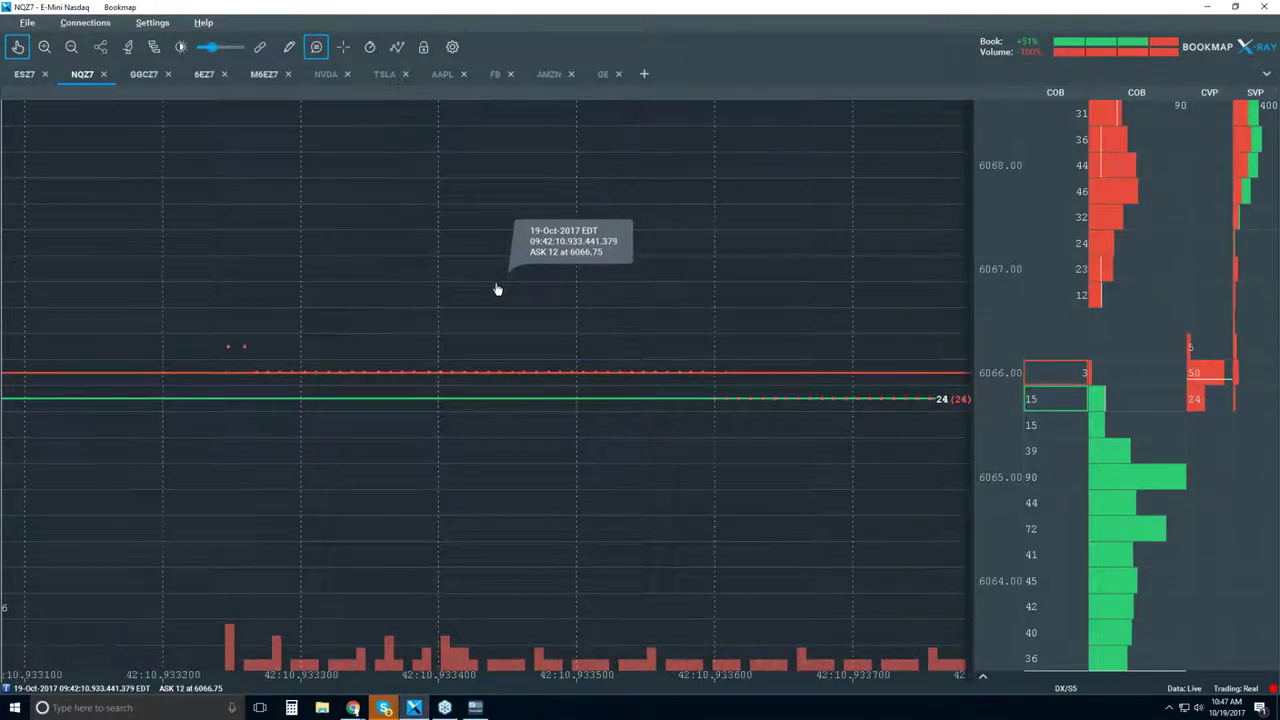
scroll(497, 289, "down", 2)
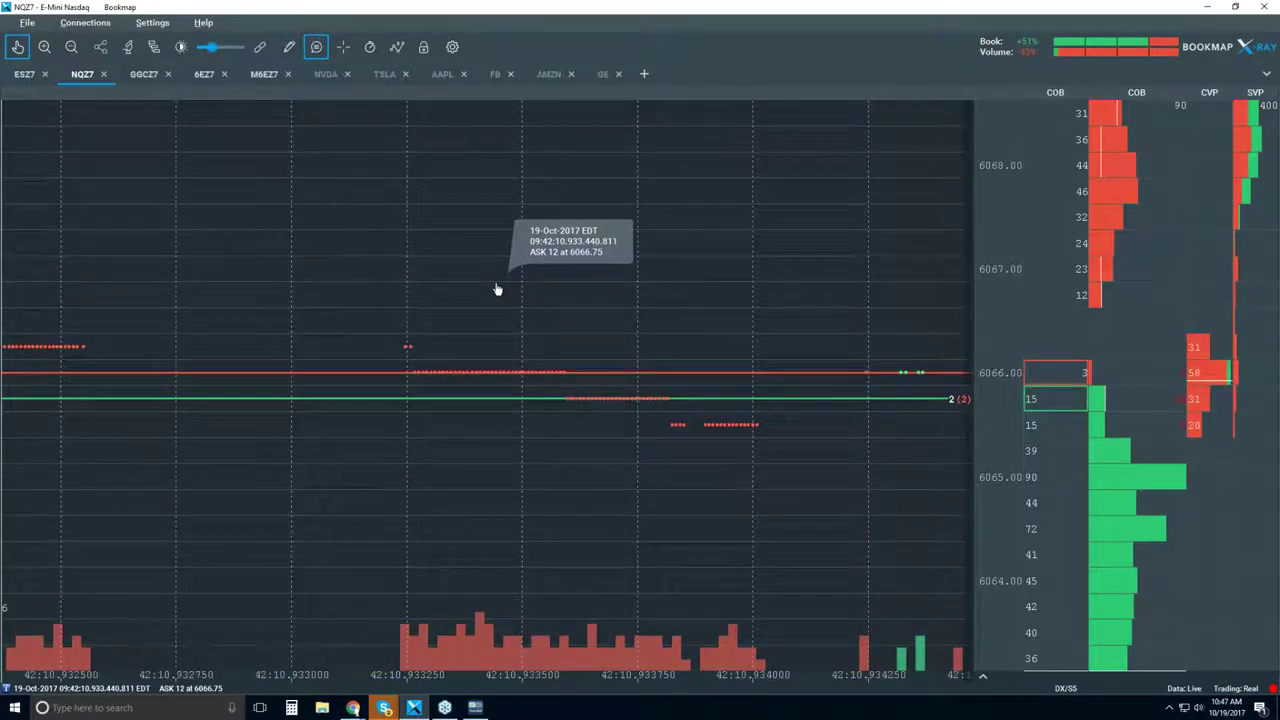
scroll(497, 289, "down", 2)
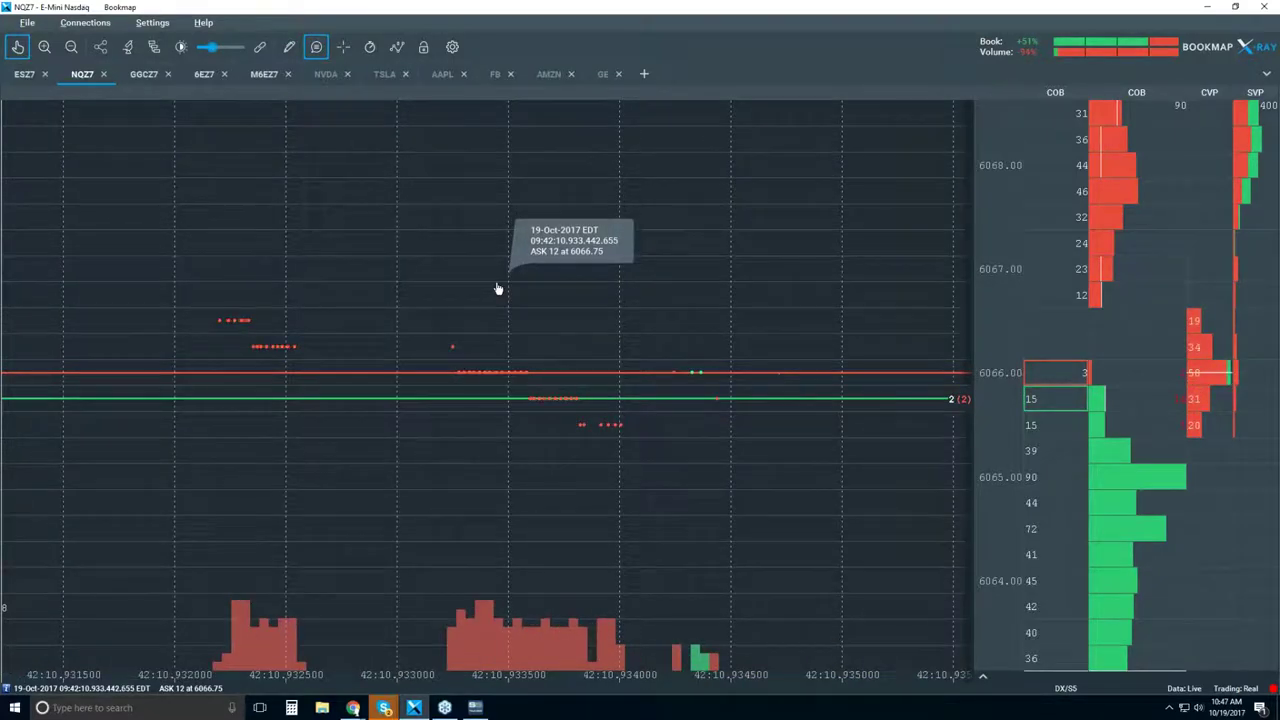
scroll(497, 289, "down", 4)
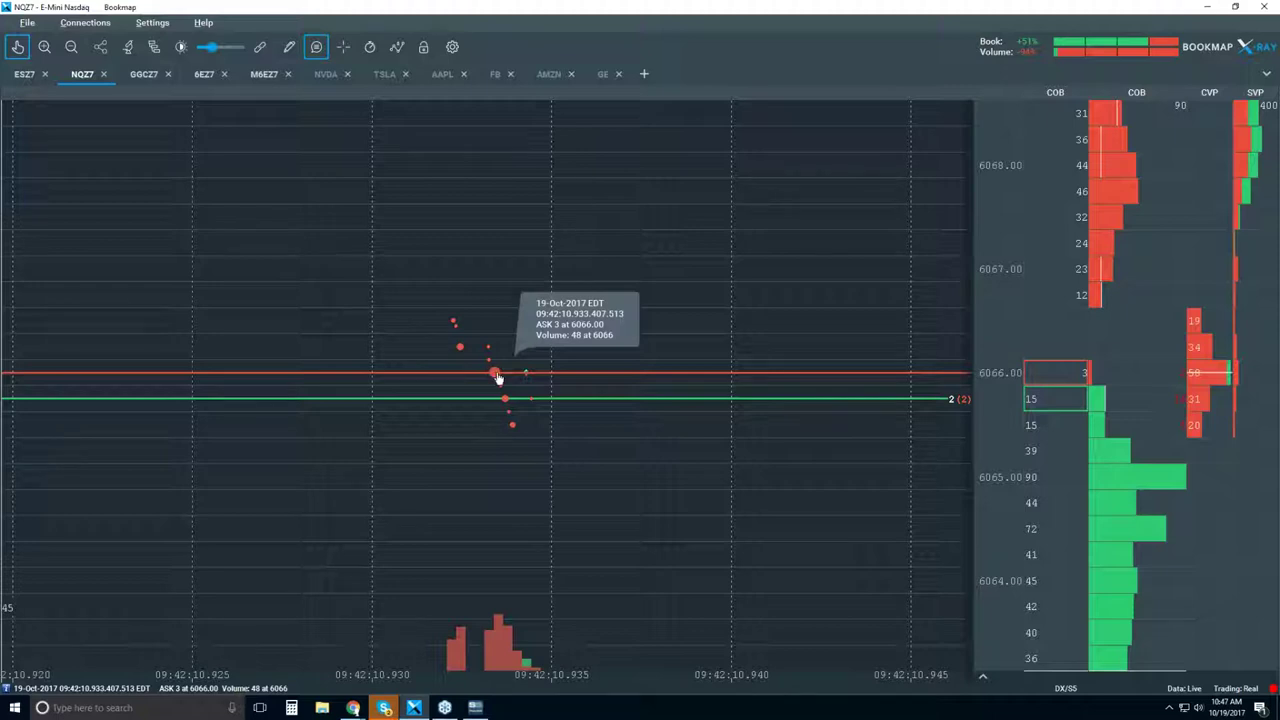
scroll(497, 378, "down", 4)
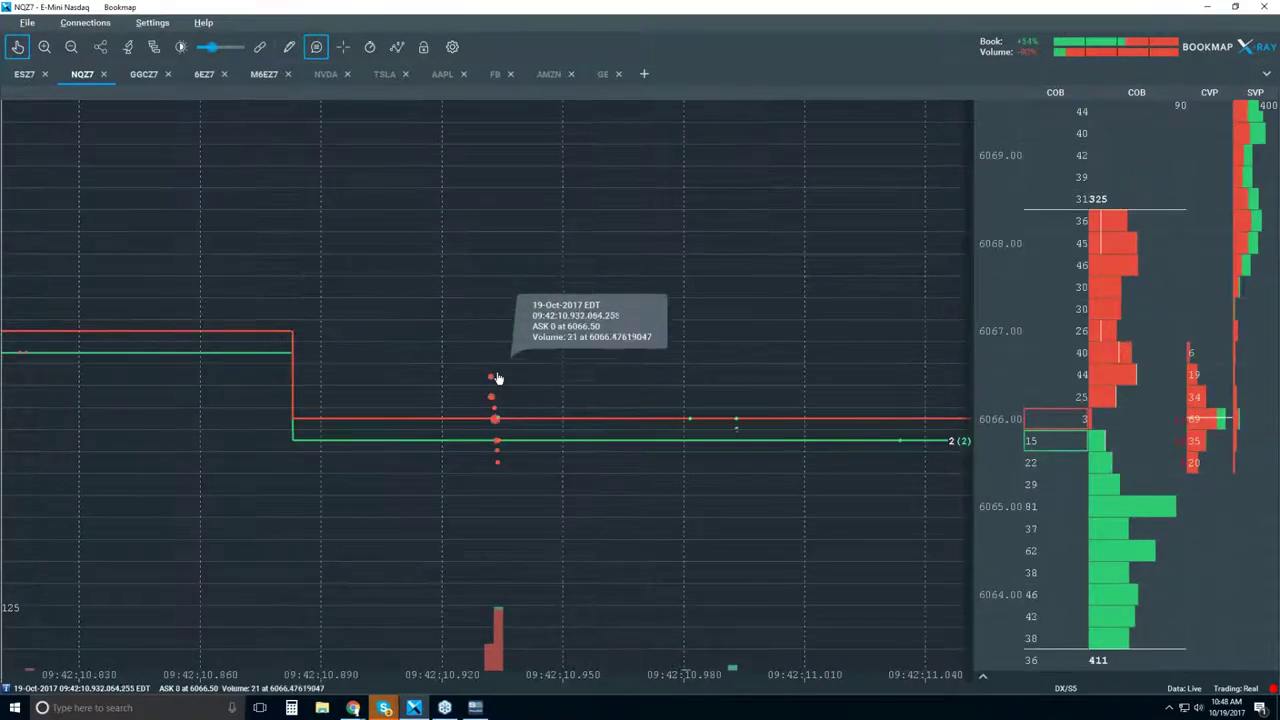
scroll(497, 378, "down", 3)
scroll(497, 378, "down", 5)
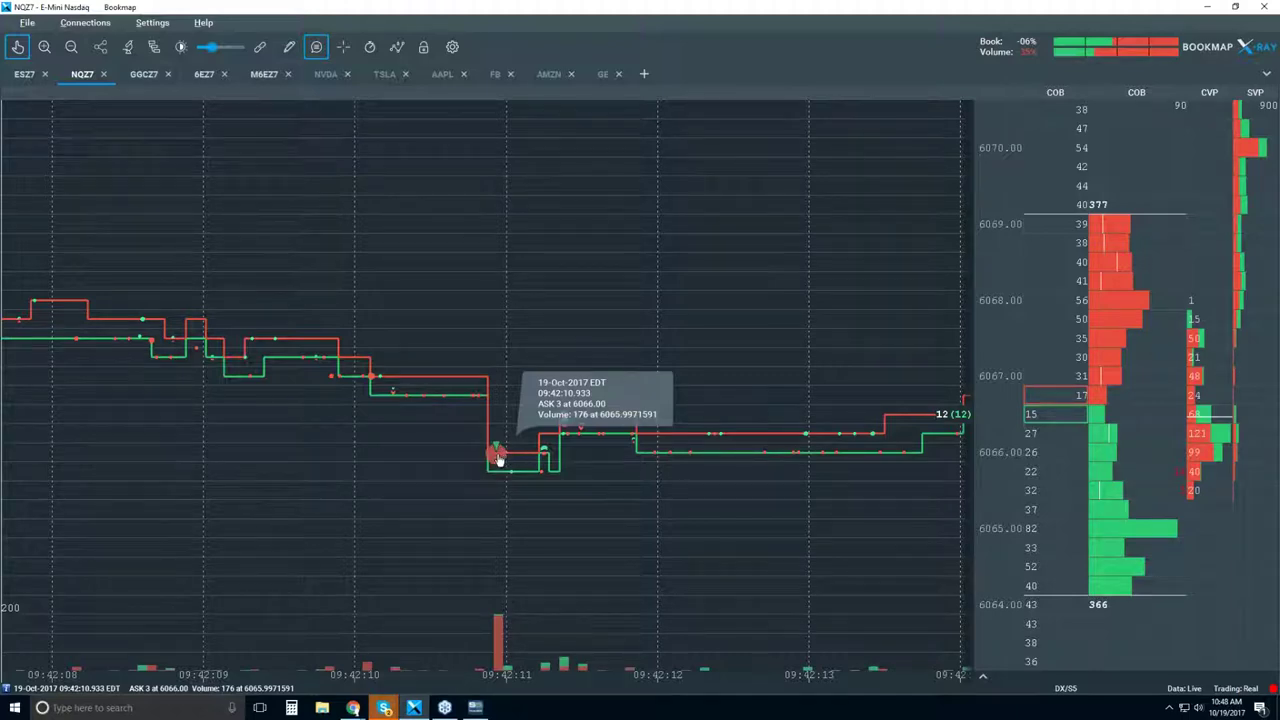
- Widen the NQZ7 chart from the 09:42:10 dot to the 09:40–10:00 range and review how price moved around the large volume dots
scroll(586, 307, "down", 3)
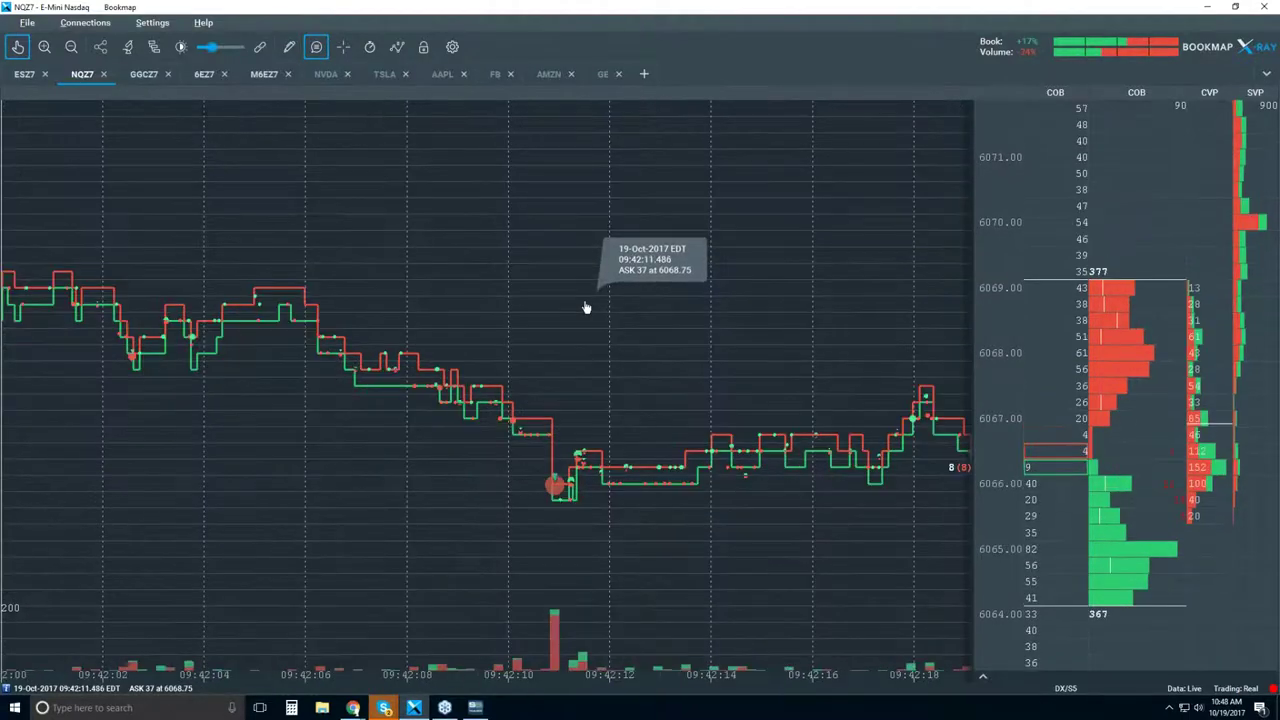
scroll(586, 307, "down", 3)
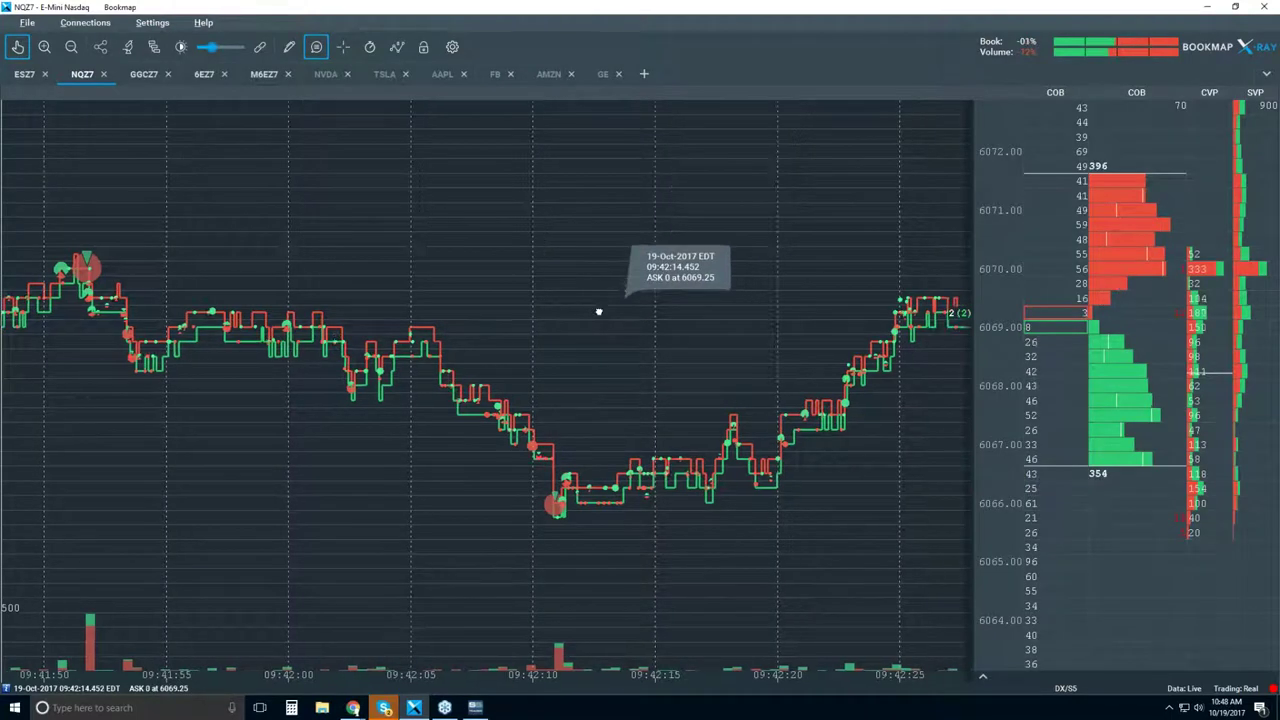
scroll(573, 270, "down", 2)
scroll(575, 268, "down", 3)
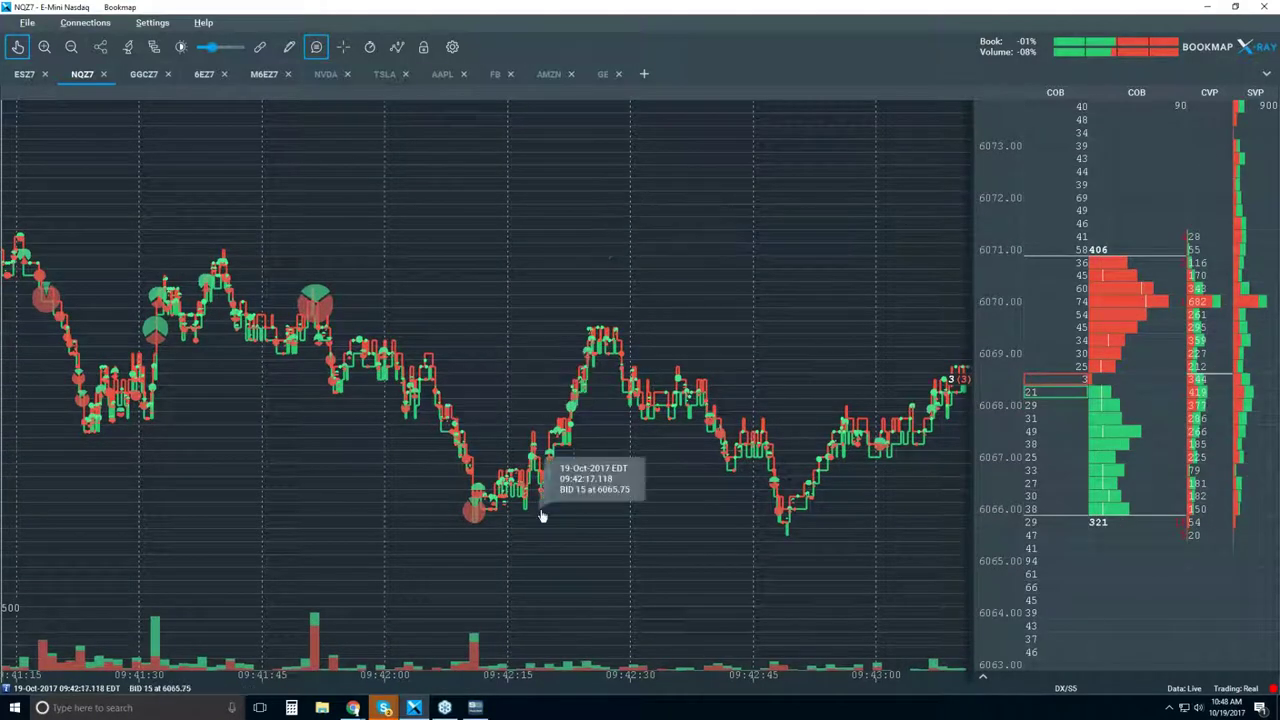
scroll(515, 470, "up", 3)
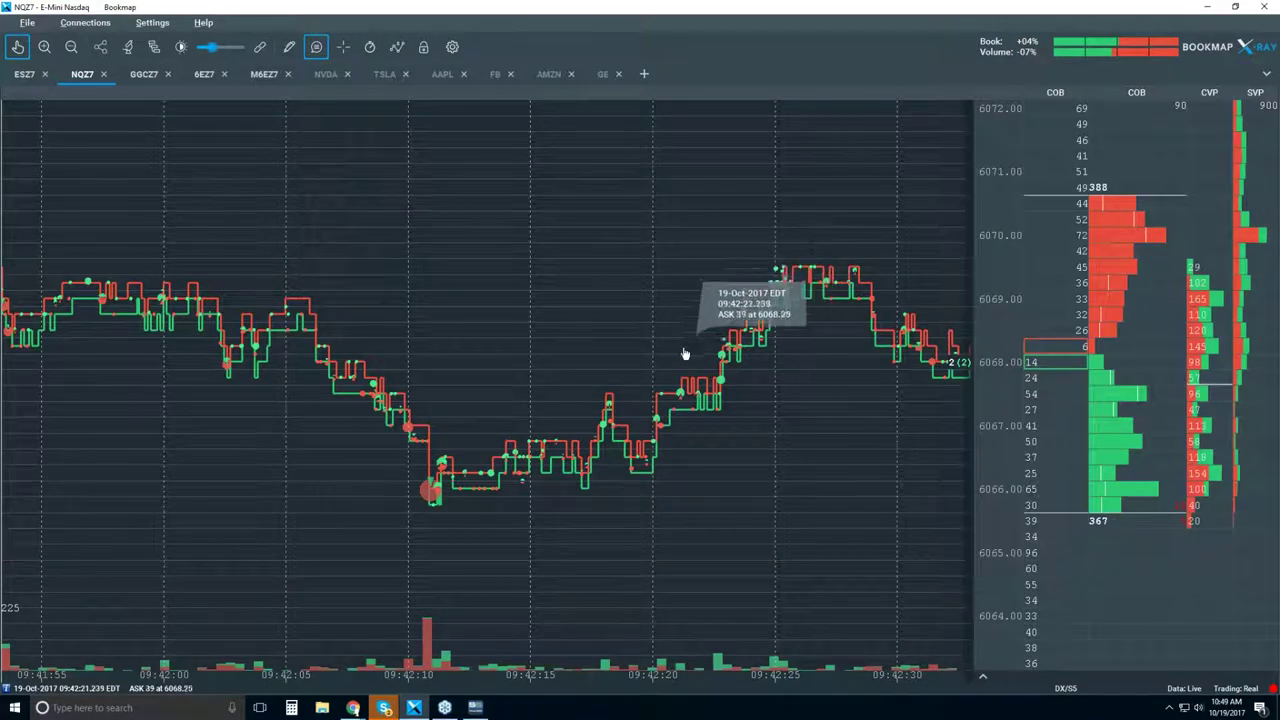
scroll(667, 330, "down", 5)
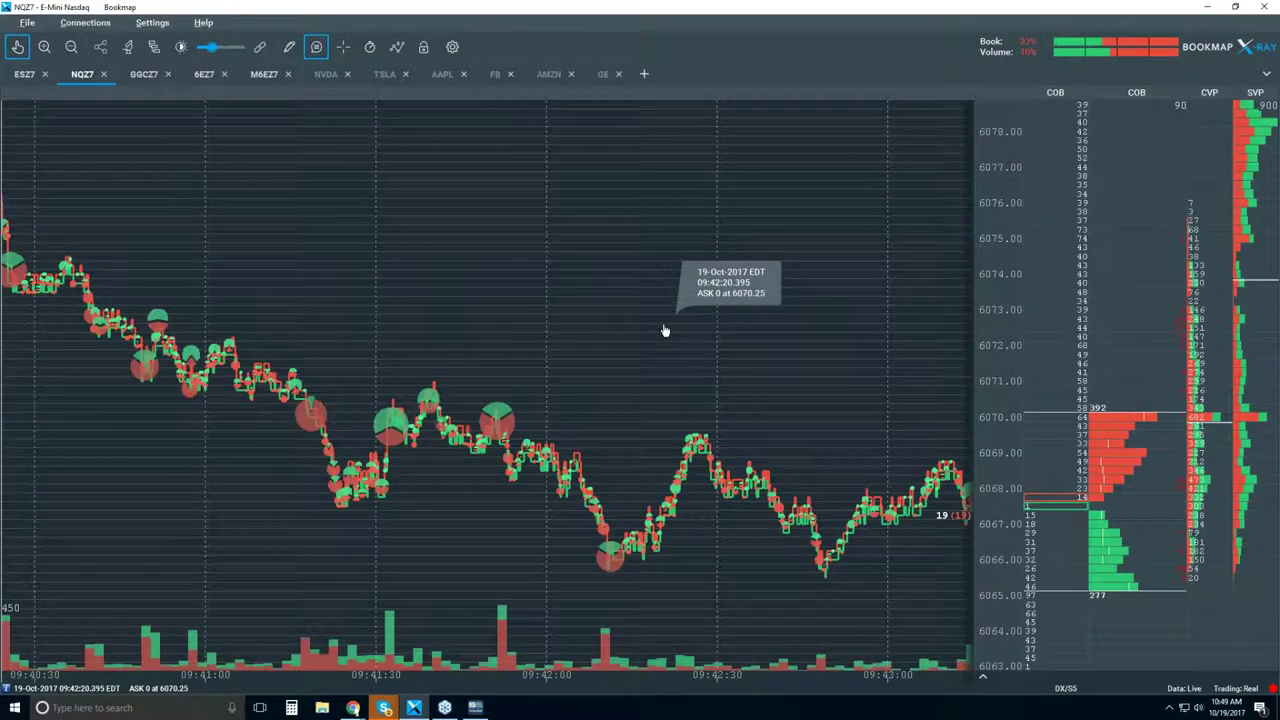
scroll(665, 330, "down", 3)
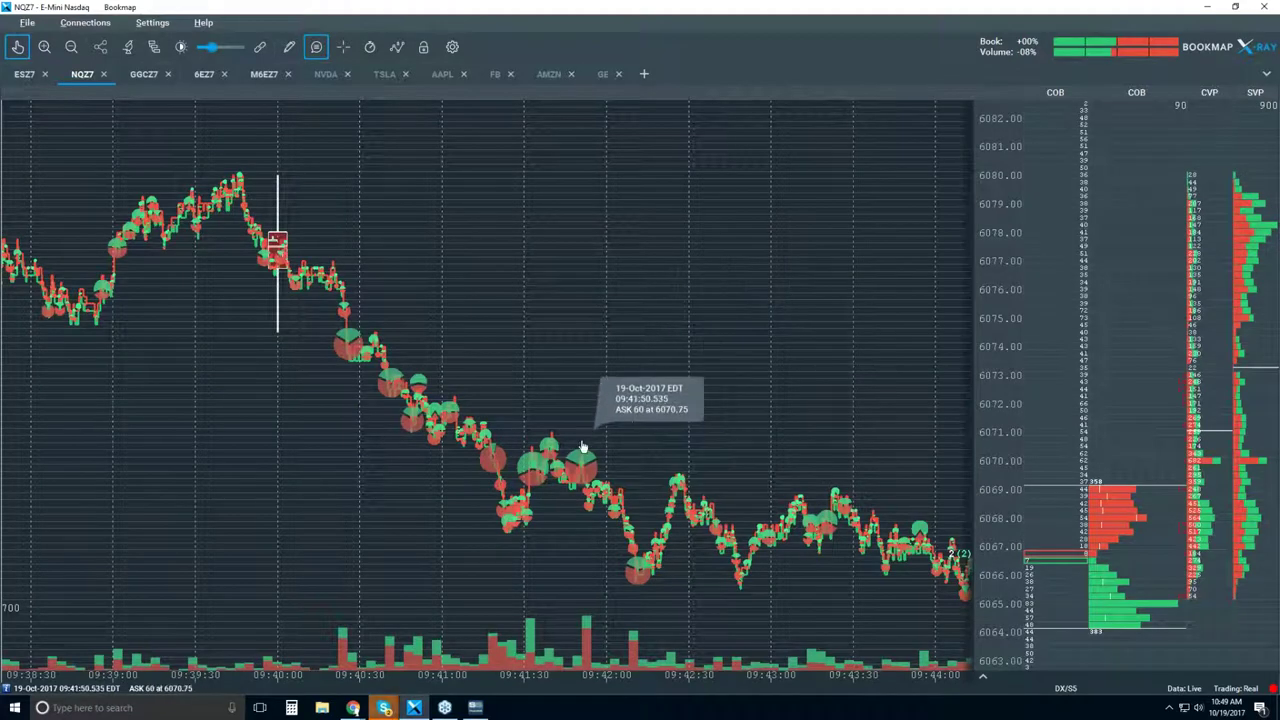
scroll(578, 449, "down", 2)
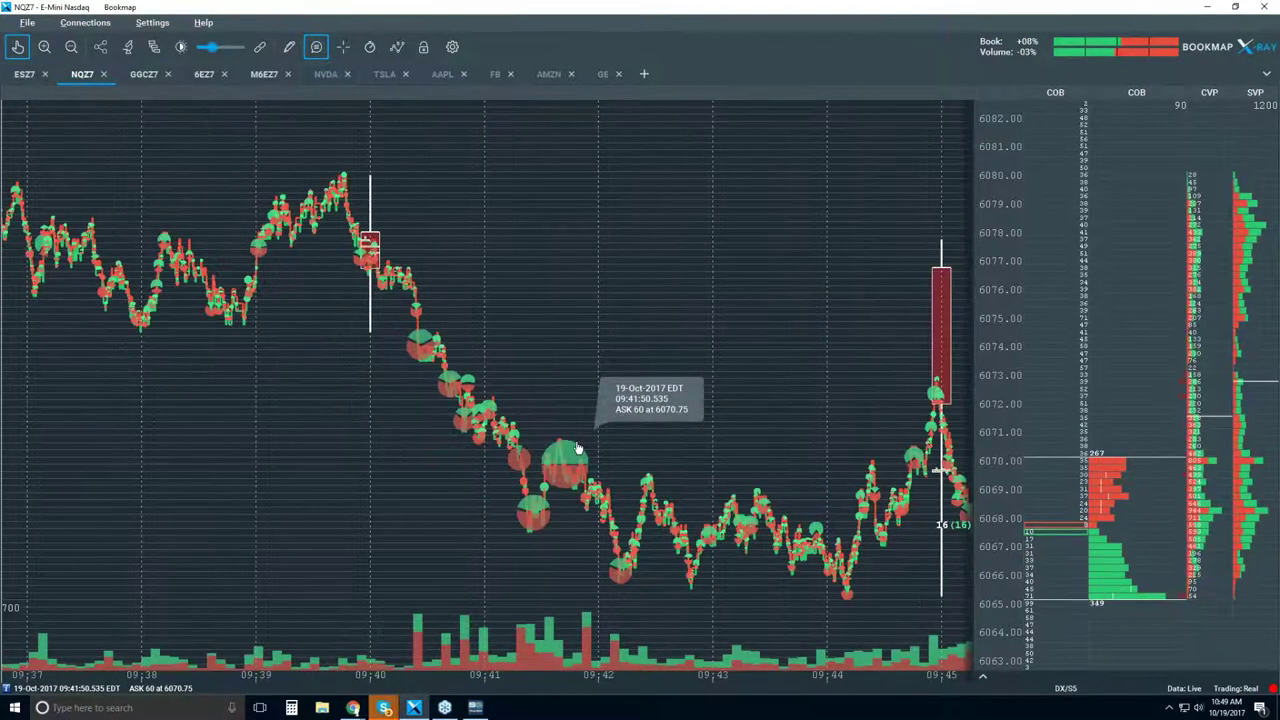
scroll(540, 440, "down", 2)
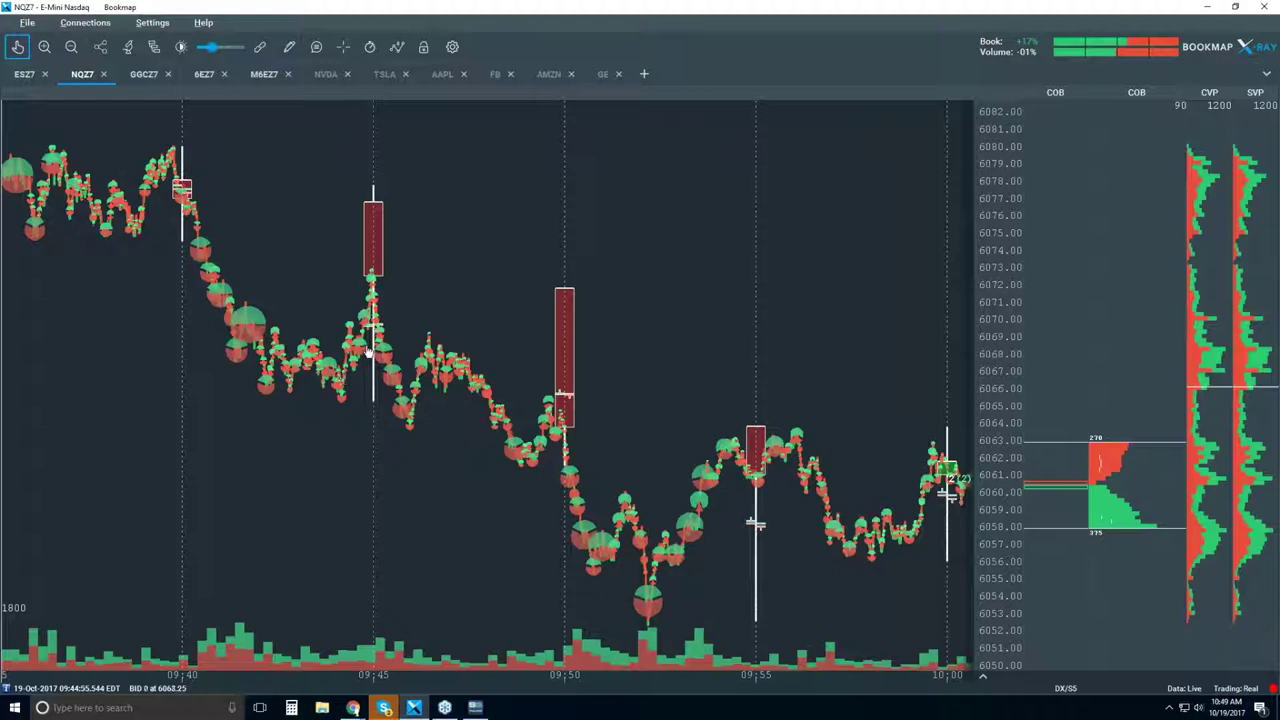
- Examine NQZ7 price and volume dots around the 09:45 candlestick up close, and widen the chart to cover 09:40 to the live price
scroll(323, 343, "up", 4)
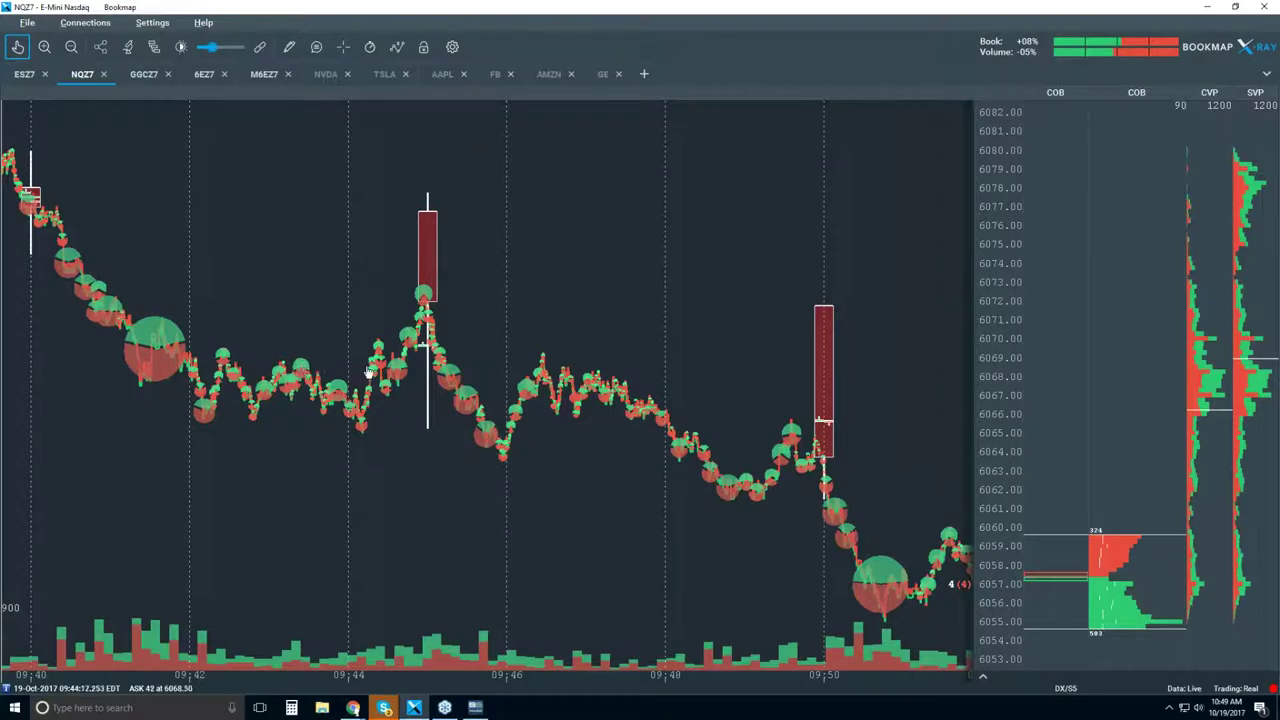
scroll(380, 365, "up", 3)
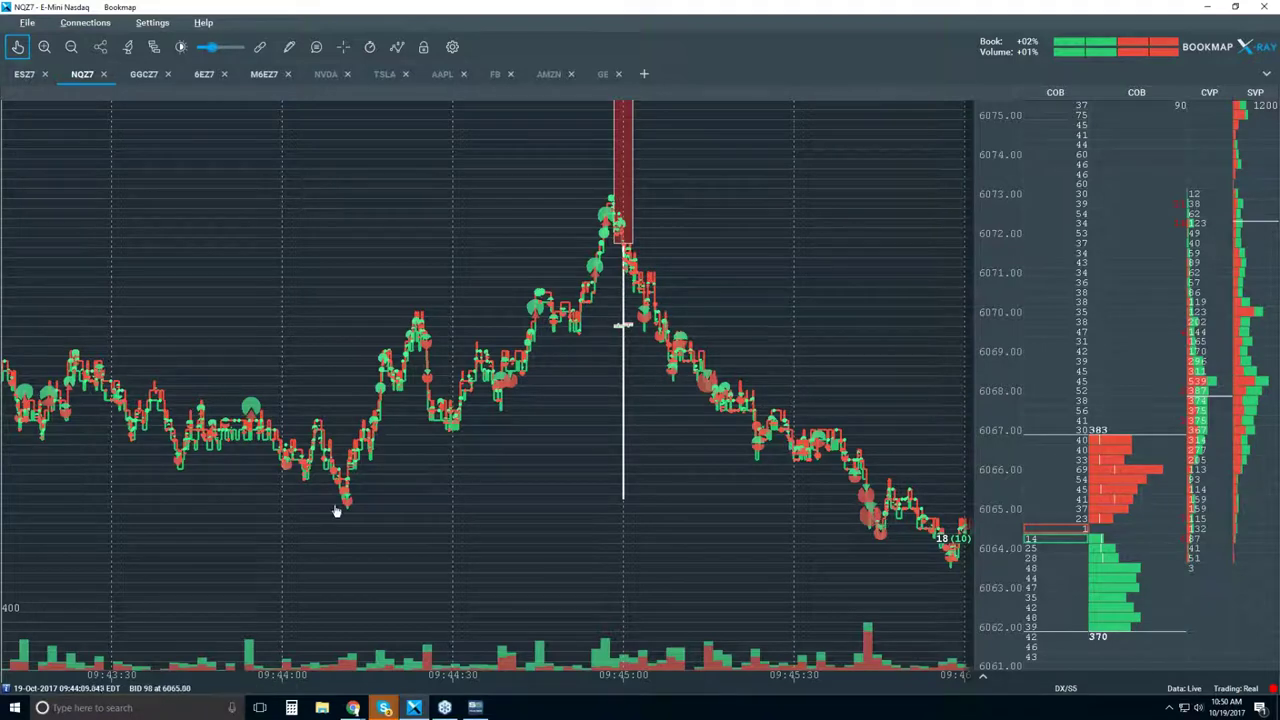
scroll(462, 214, "down", 5)
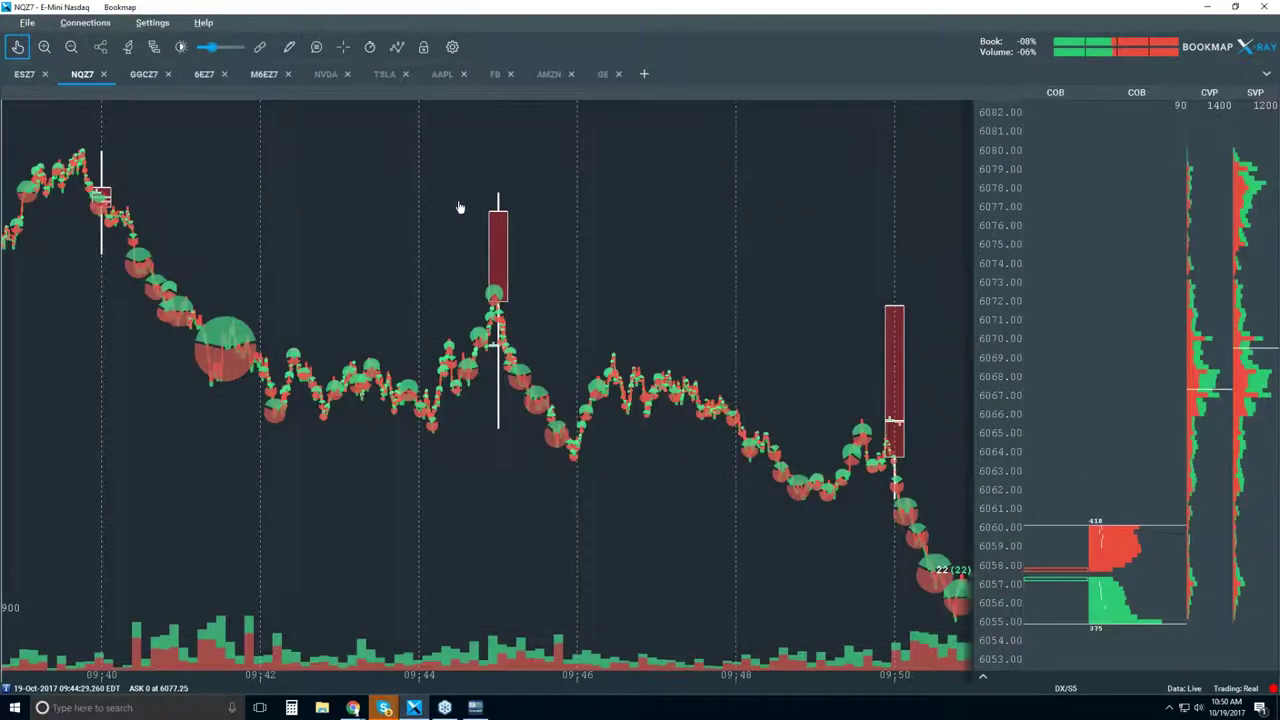
scroll(460, 207, "down", 2)
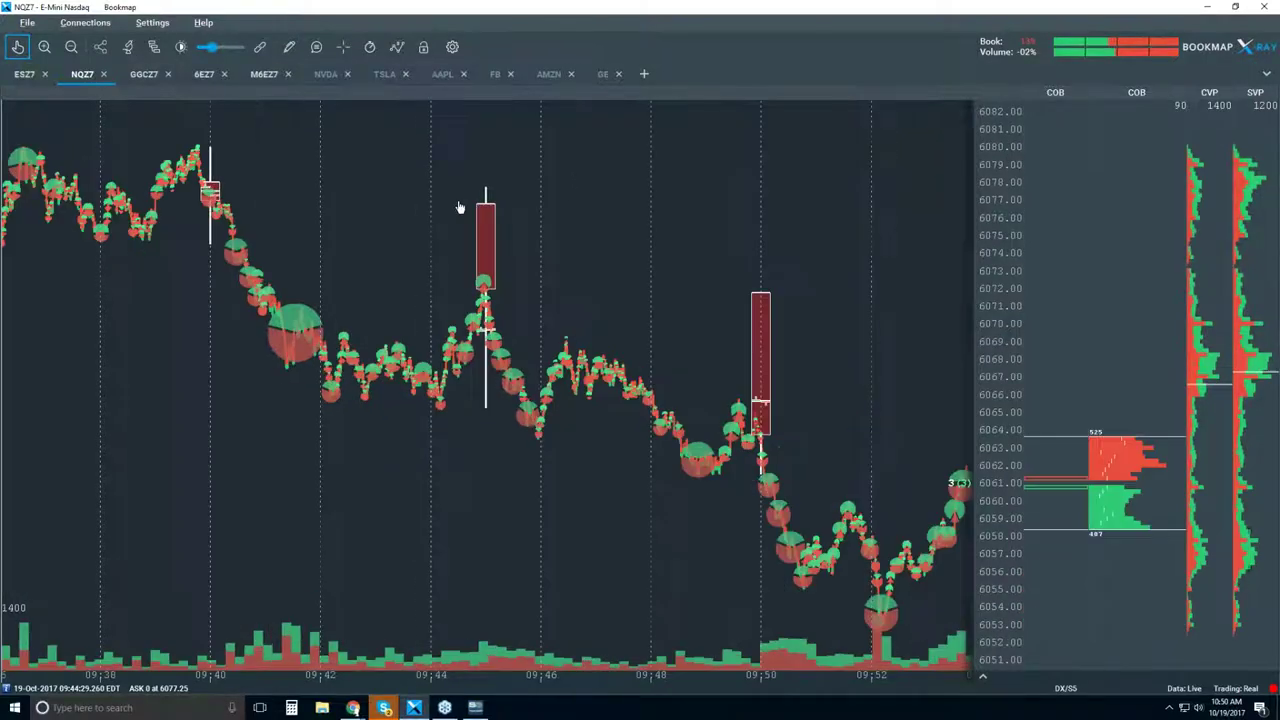
scroll(460, 207, "down", 3)
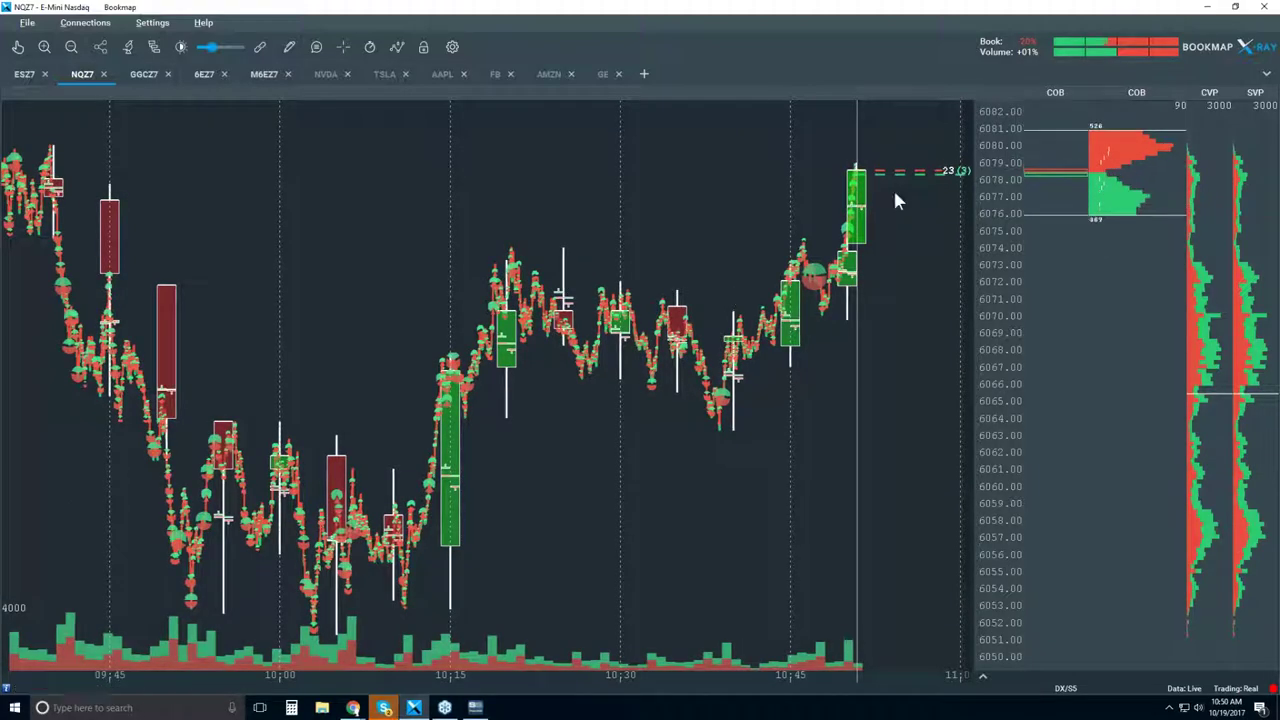
- Turn on the heatmap with its Extended layer on the NQZ7 chart, magnified around the live price from about 10:47:30
scroll(820, 186, "up", 5)
scroll(820, 186, "up", 5)
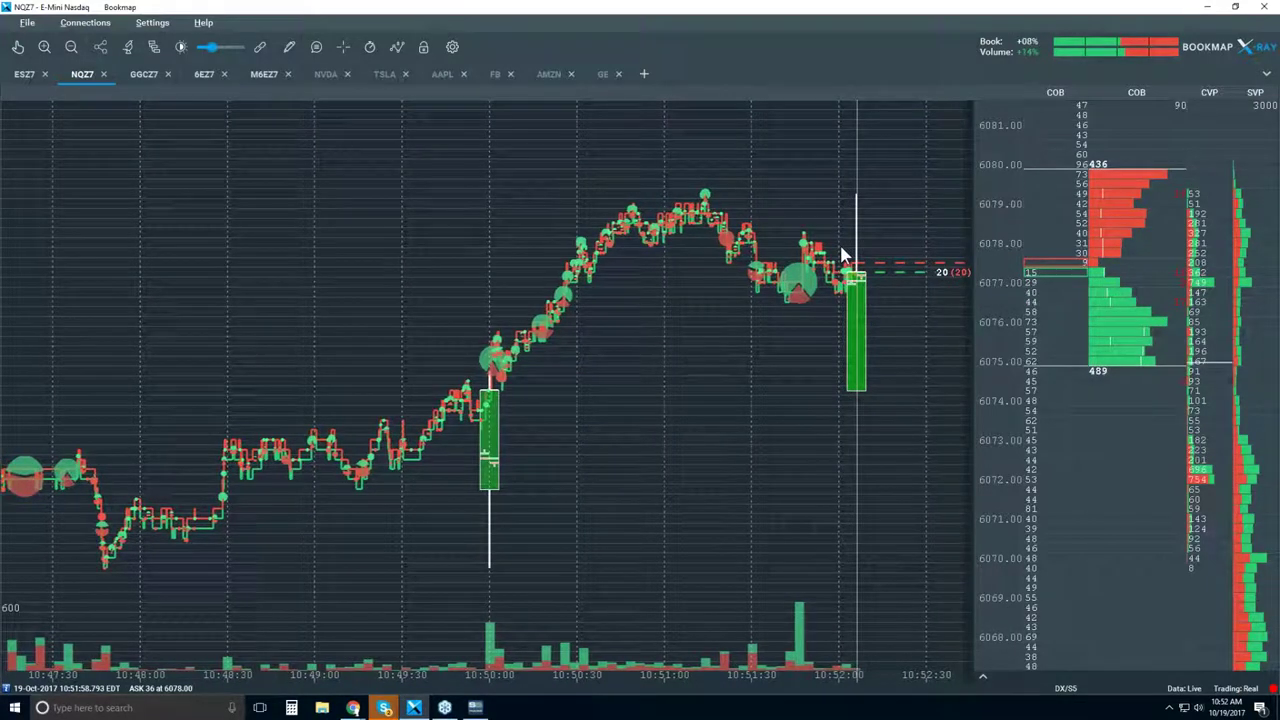
left_click(399, 50)
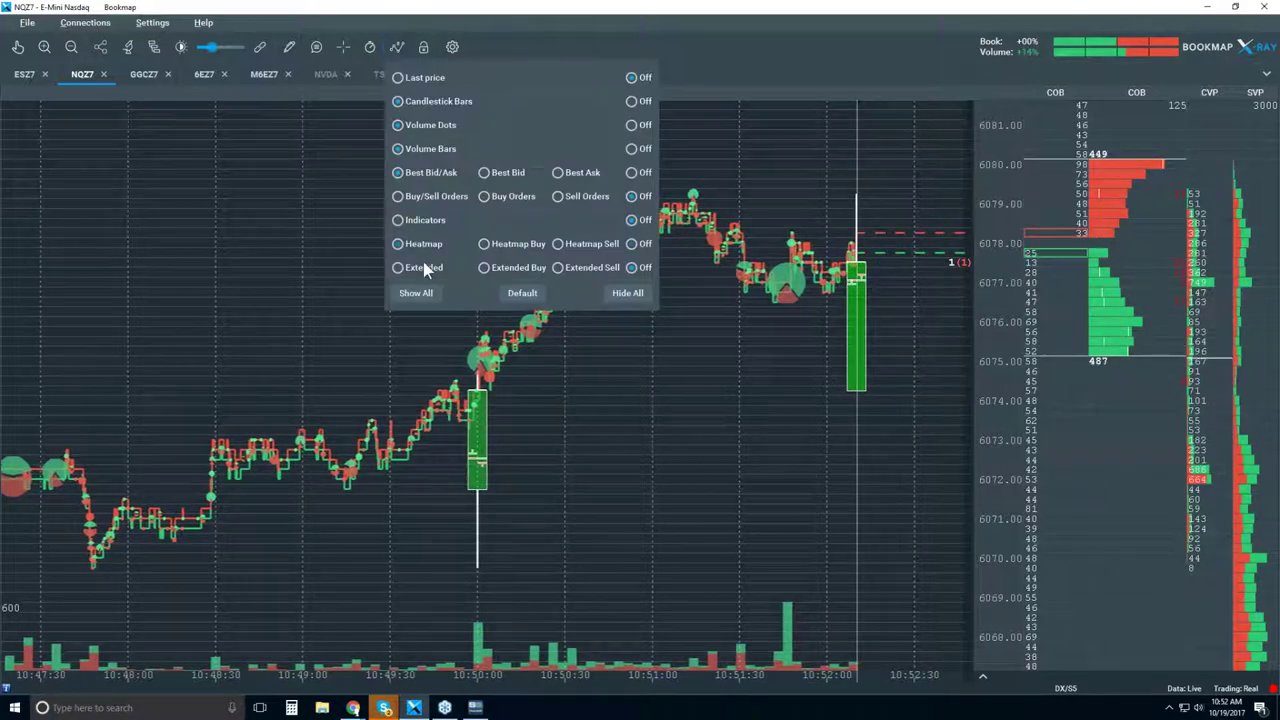
left_click(424, 265)
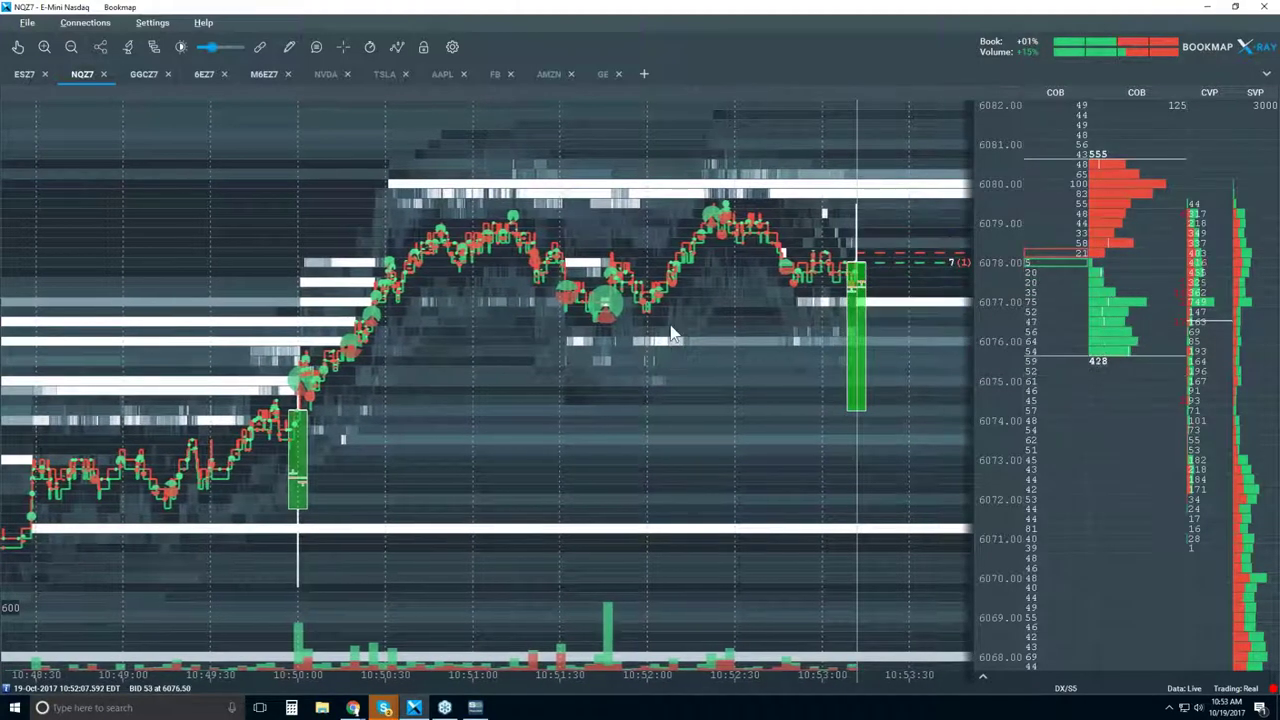
- Examine the heatmap's bright liquidity bands around 6080.00 and 6077.00 against live price at wider and closer time scales
scroll(670, 328, "down", 3)
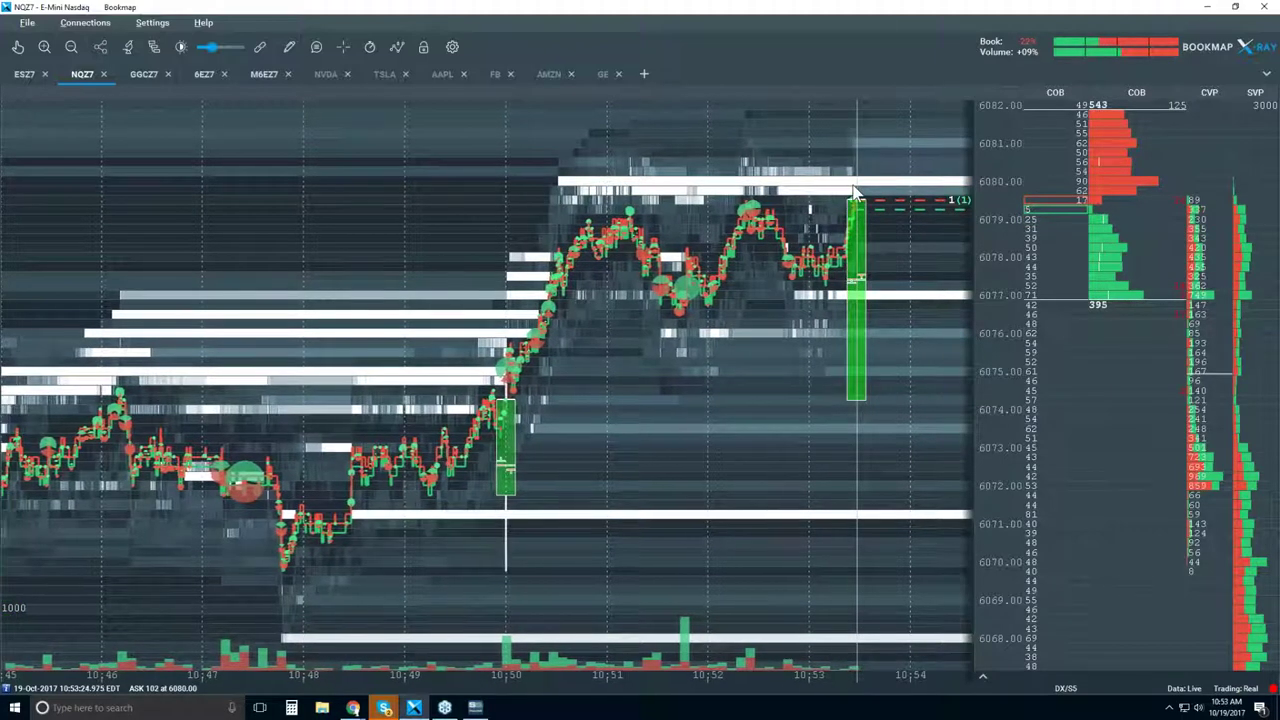
scroll(855, 183, "up", 6)
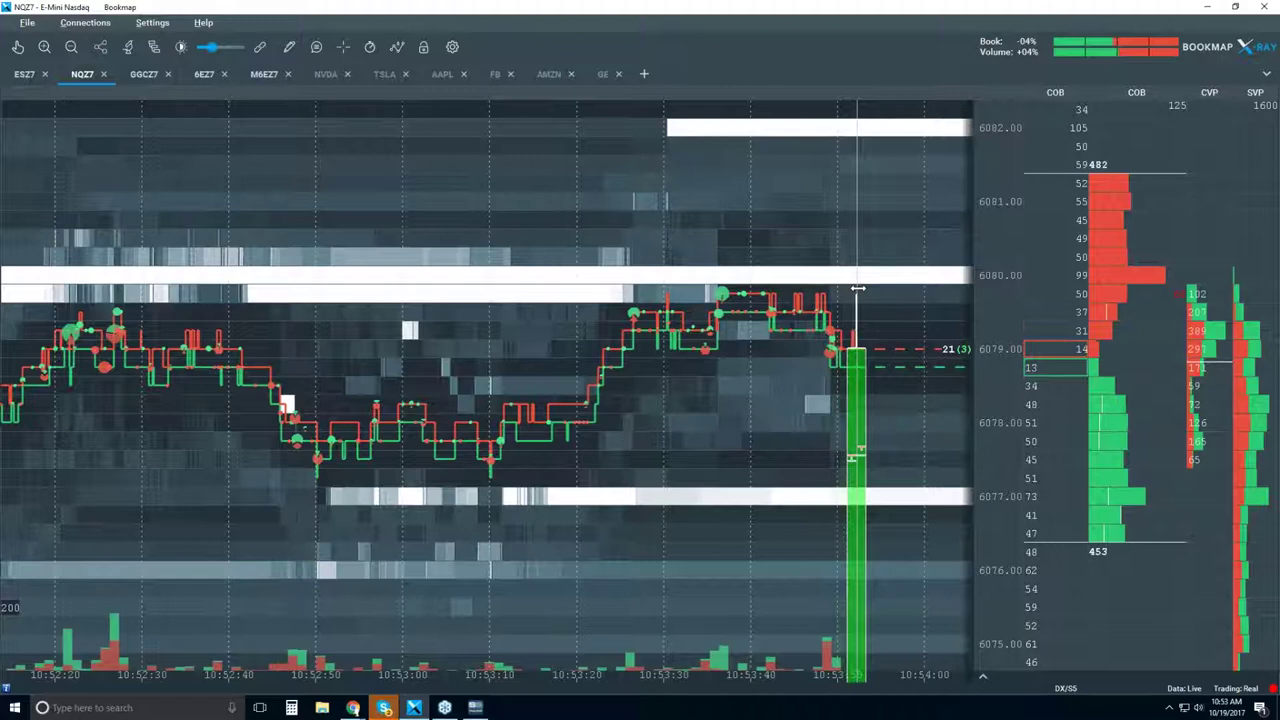
scroll(783, 285, "down", 3)
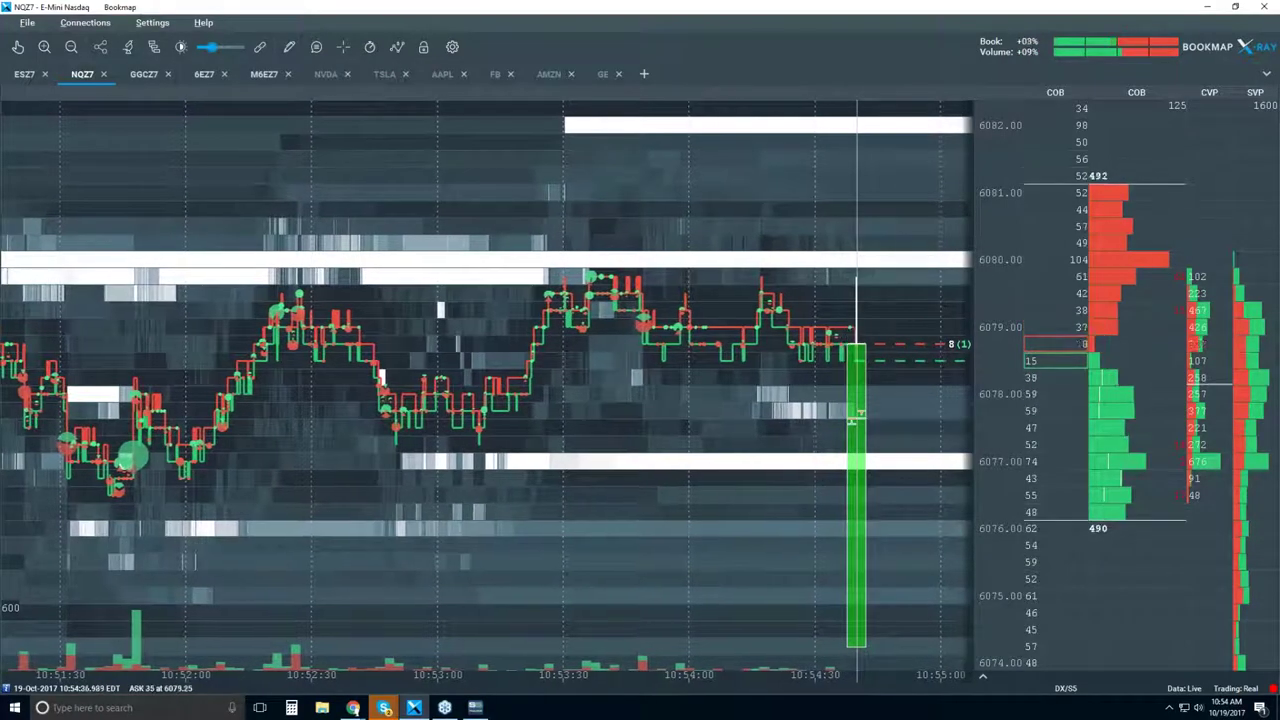
scroll(757, 371, "down", 5)
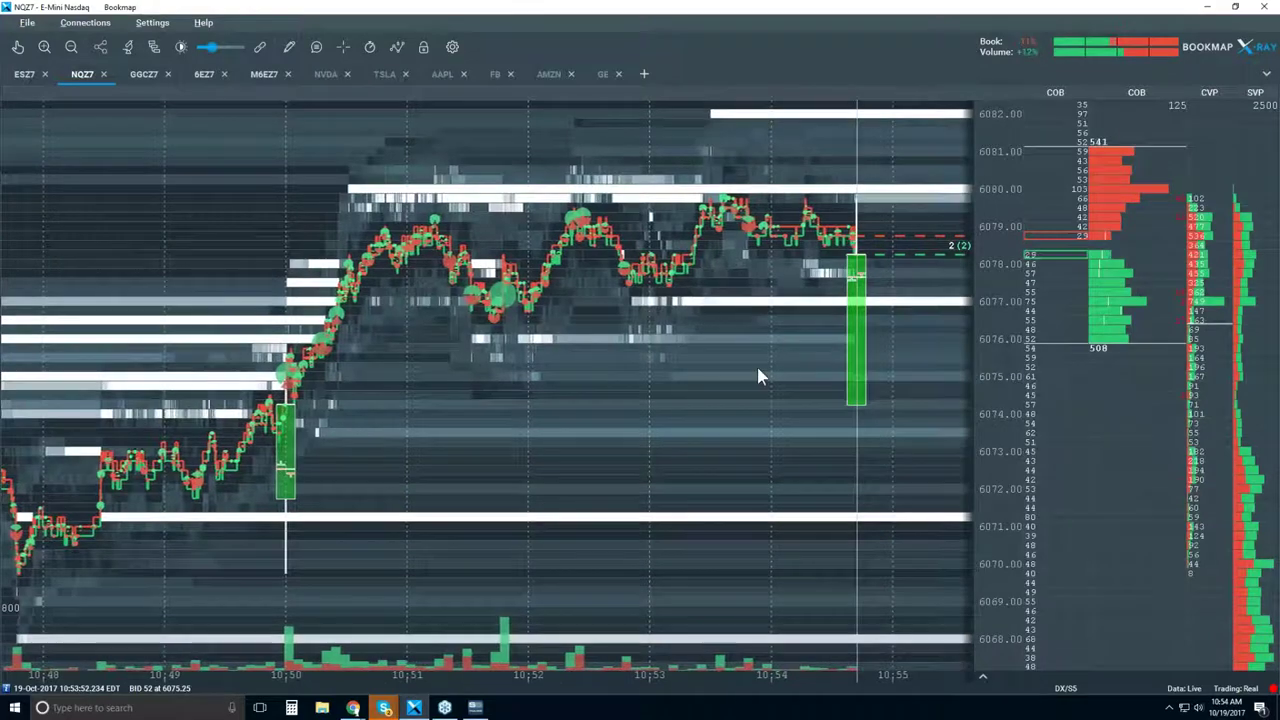
- Turn off the Candlestick Bars on the NQZ7 chart, shown from about 10:45 onwards
scroll(757, 375, "down", 3)
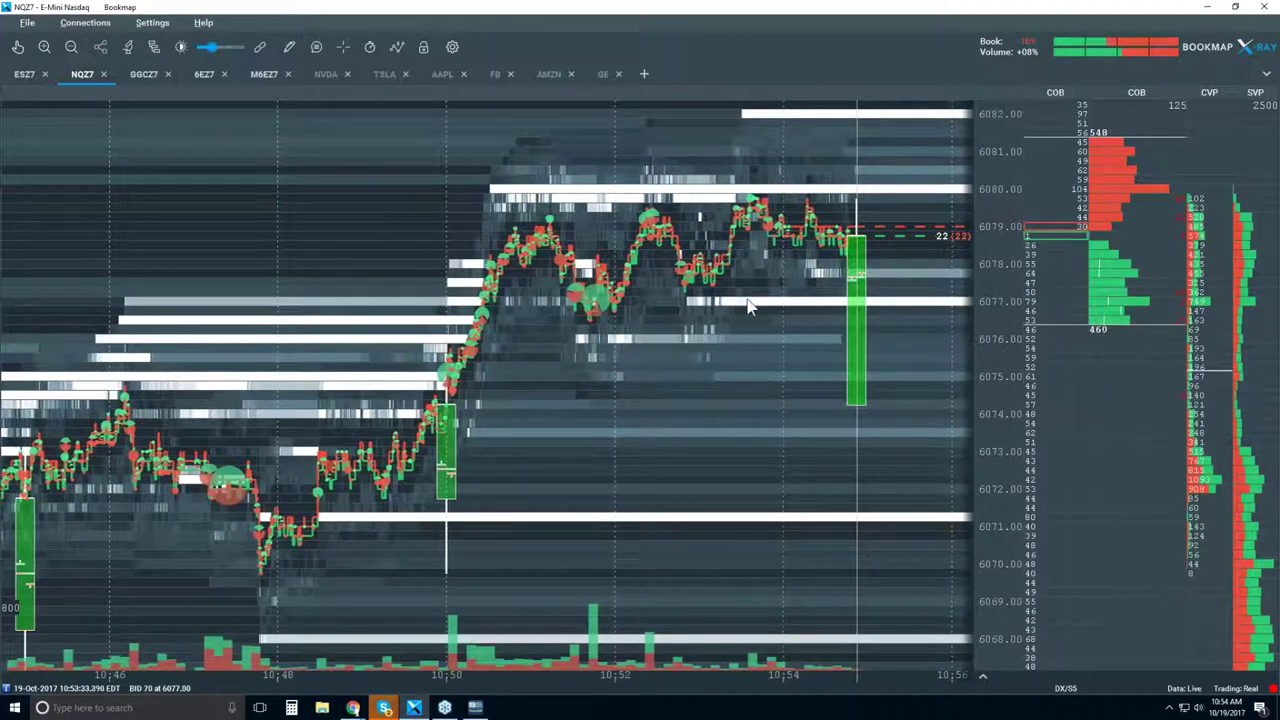
left_click(399, 47)
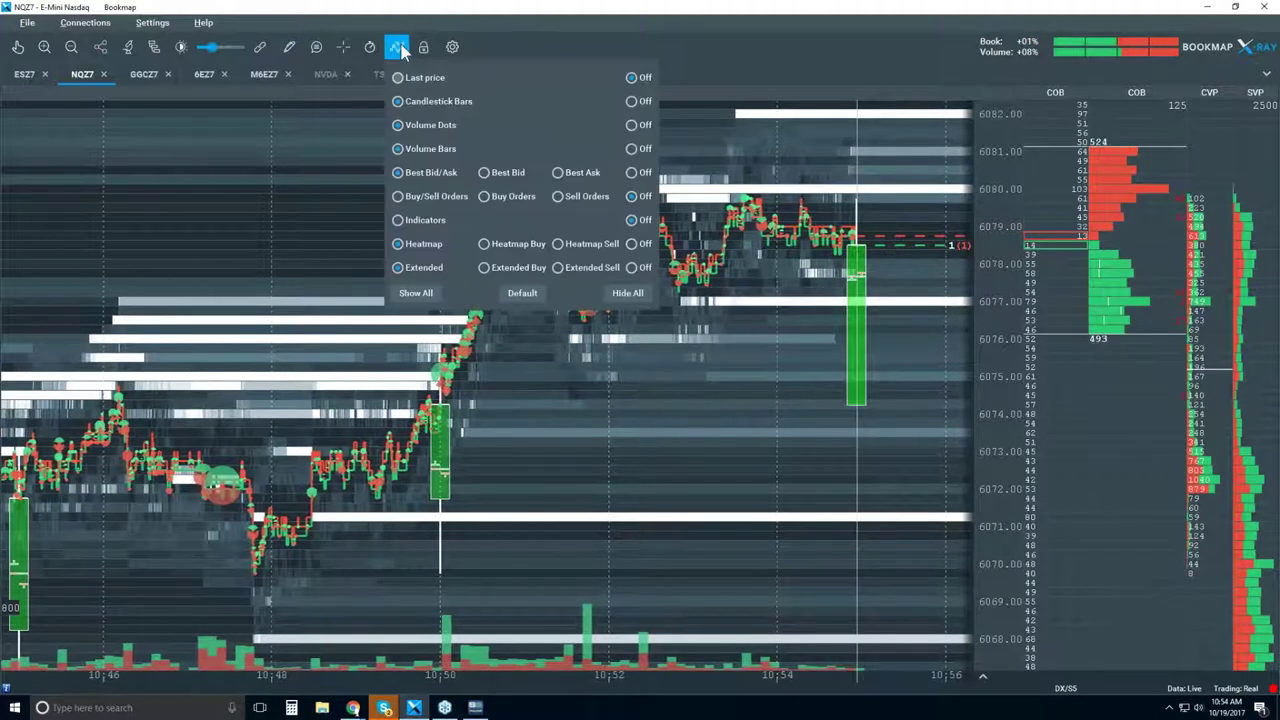
left_click(633, 101)
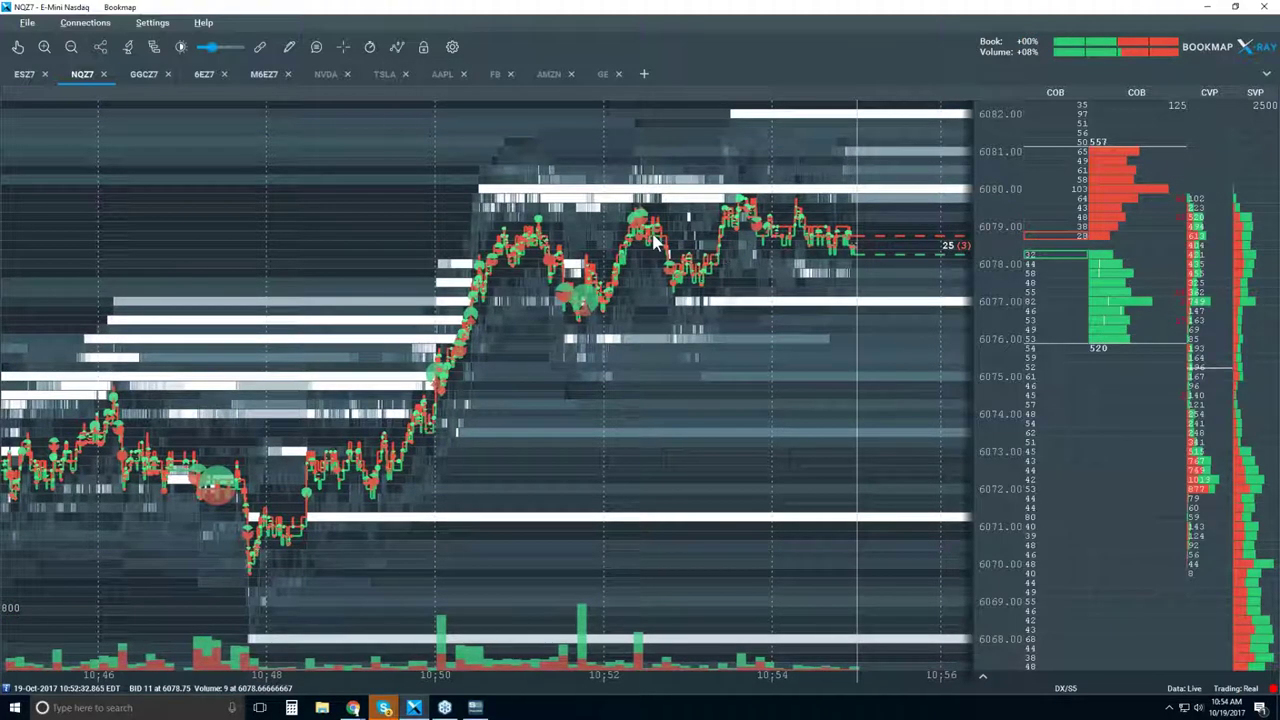
- Review the heatmap's liquidity bands over the 10:20–10:55 range and narrow the chart to price reaching the 6080.00 level
scroll(655, 240, "down", 2)
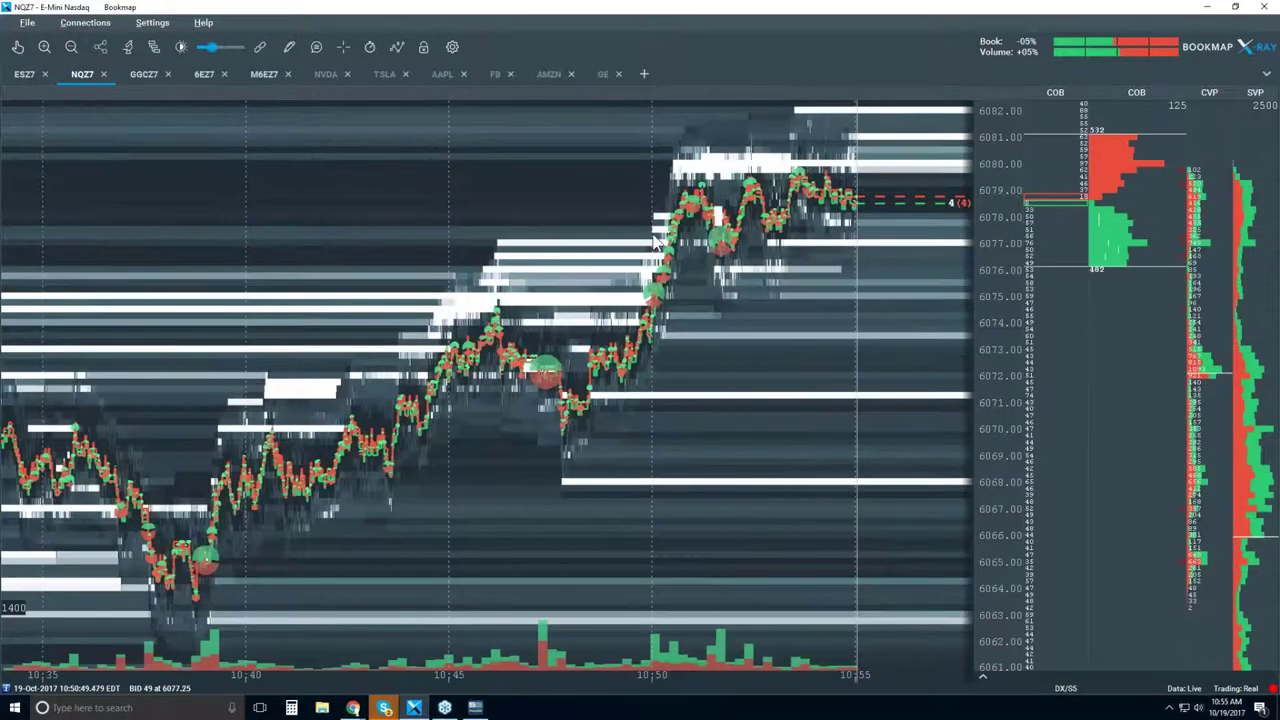
scroll(655, 240, "down", 1)
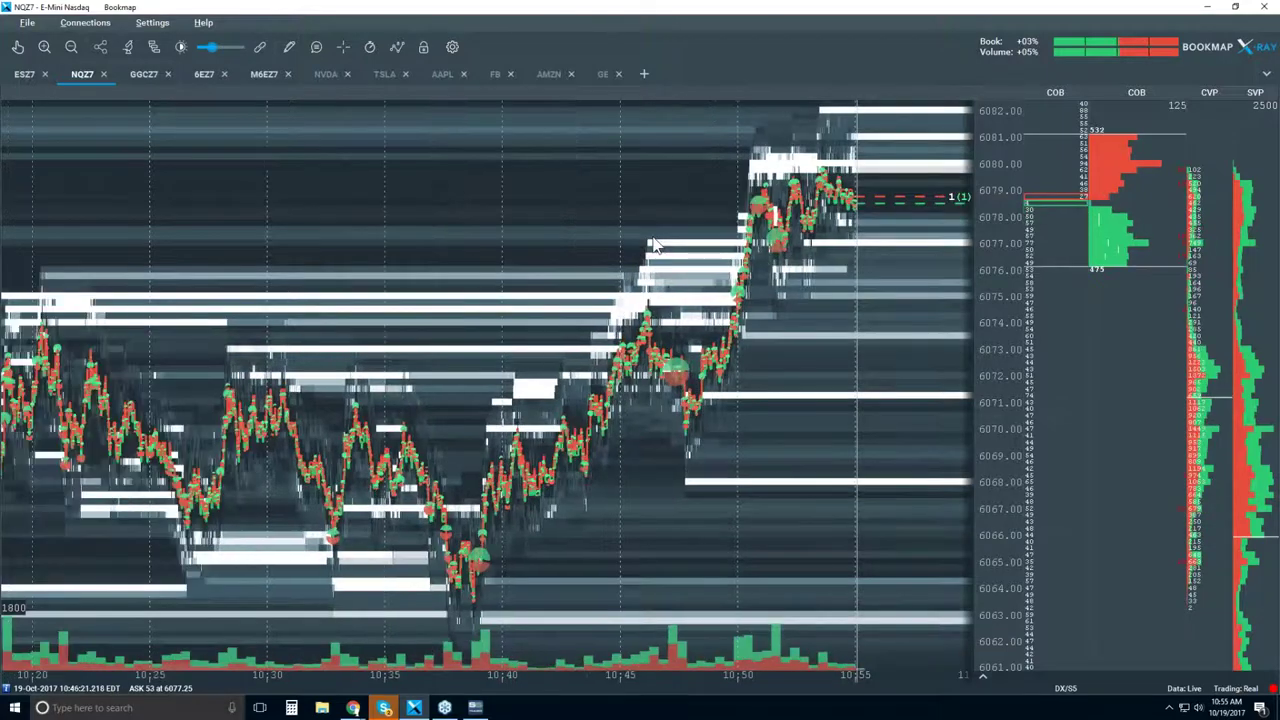
scroll(818, 152, "up", 1)
scroll(818, 152, "up", 2)
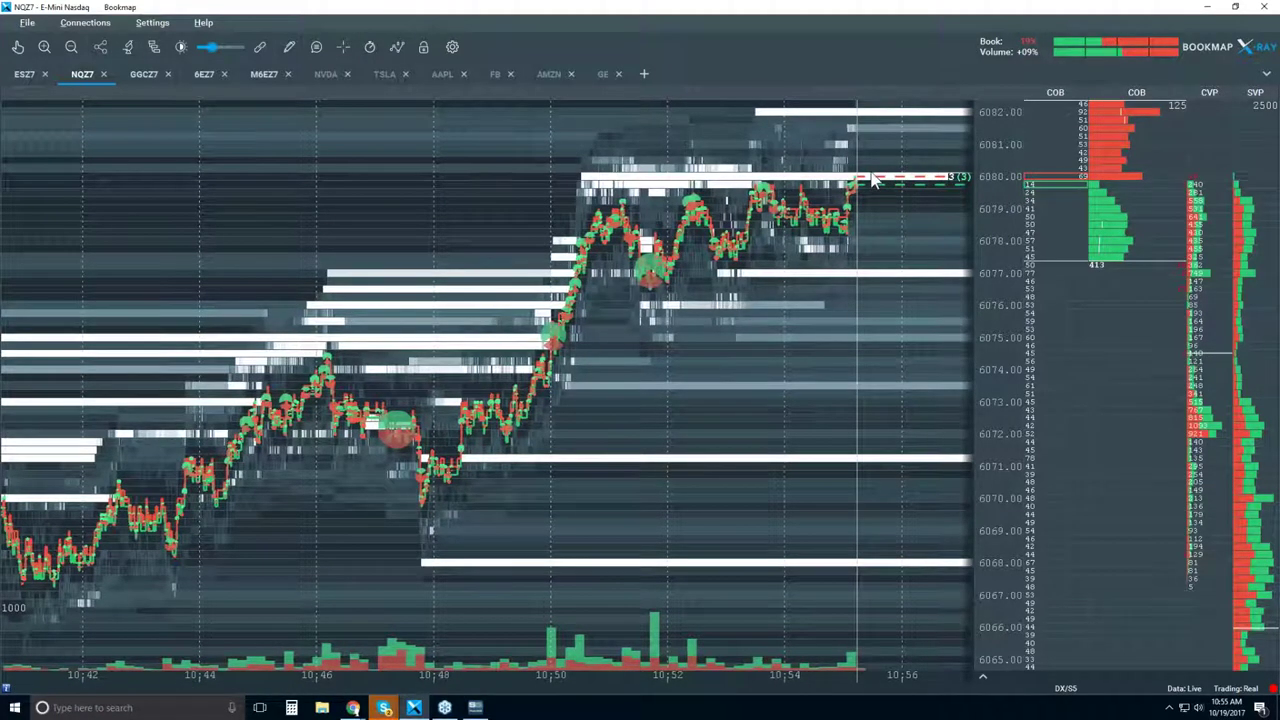
scroll(843, 172, "up", 1)
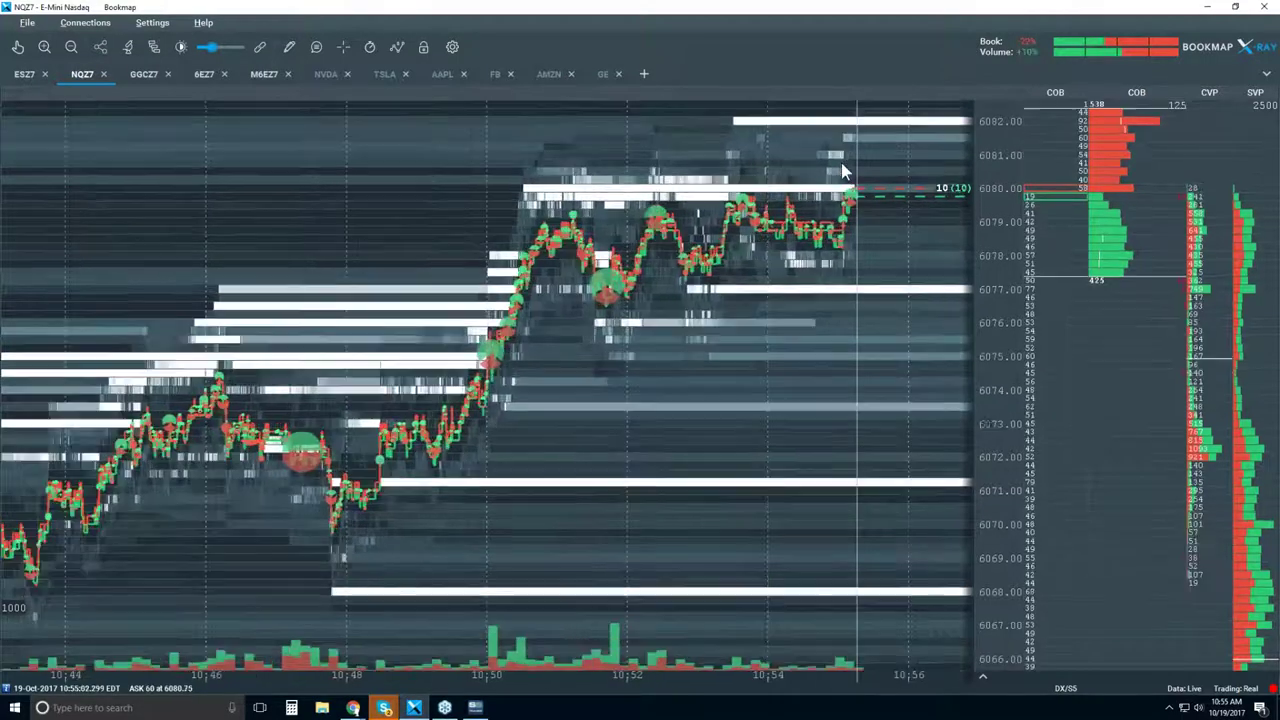
- Magnify the live price around 10:55 to examine how trades interact with the bright liquidity at 6080.00 and 6079.75
scroll(843, 172, "up", 3)
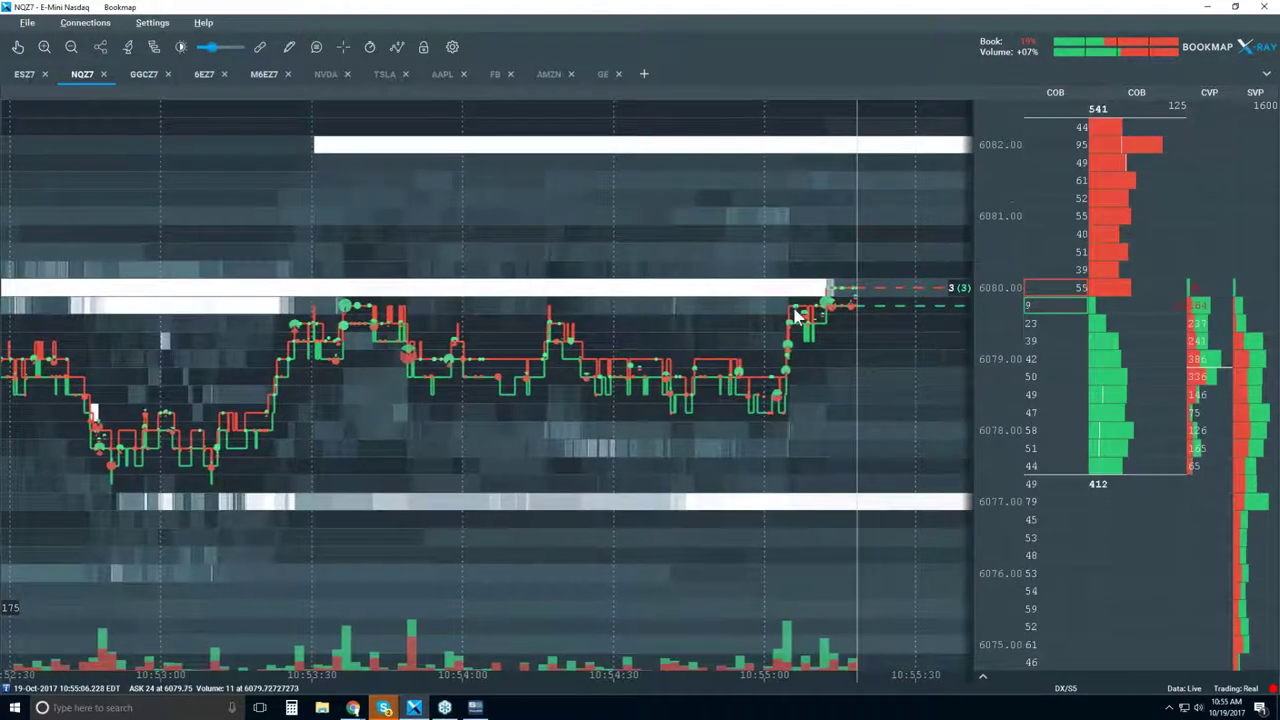
scroll(826, 266, "up", 3)
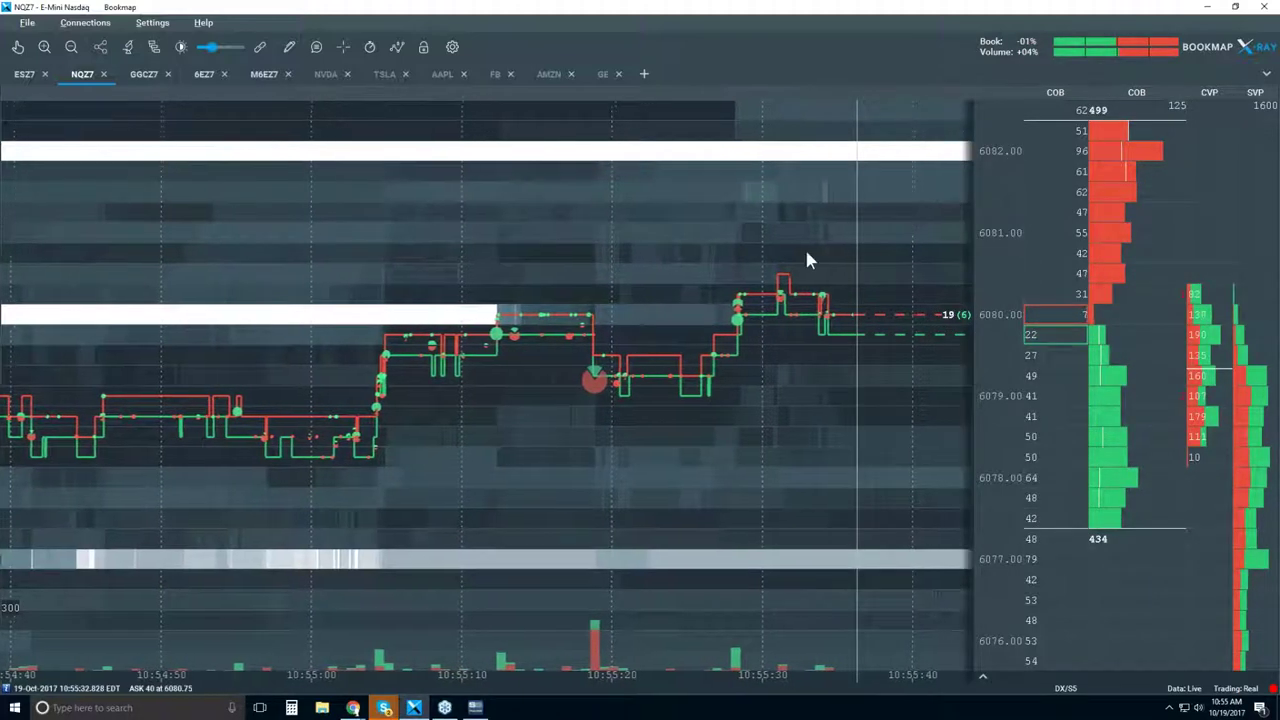
scroll(808, 260, "down", 2)
scroll(808, 260, "down", 1)
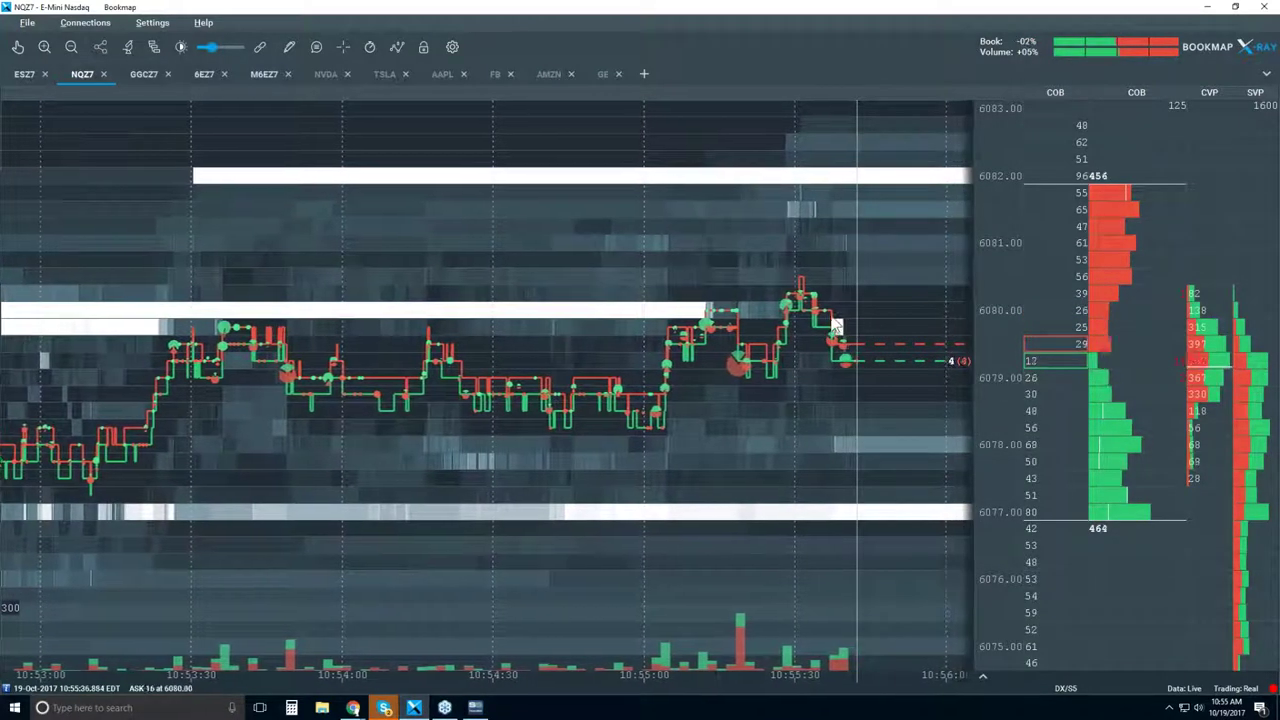
scroll(836, 326, "up", 2)
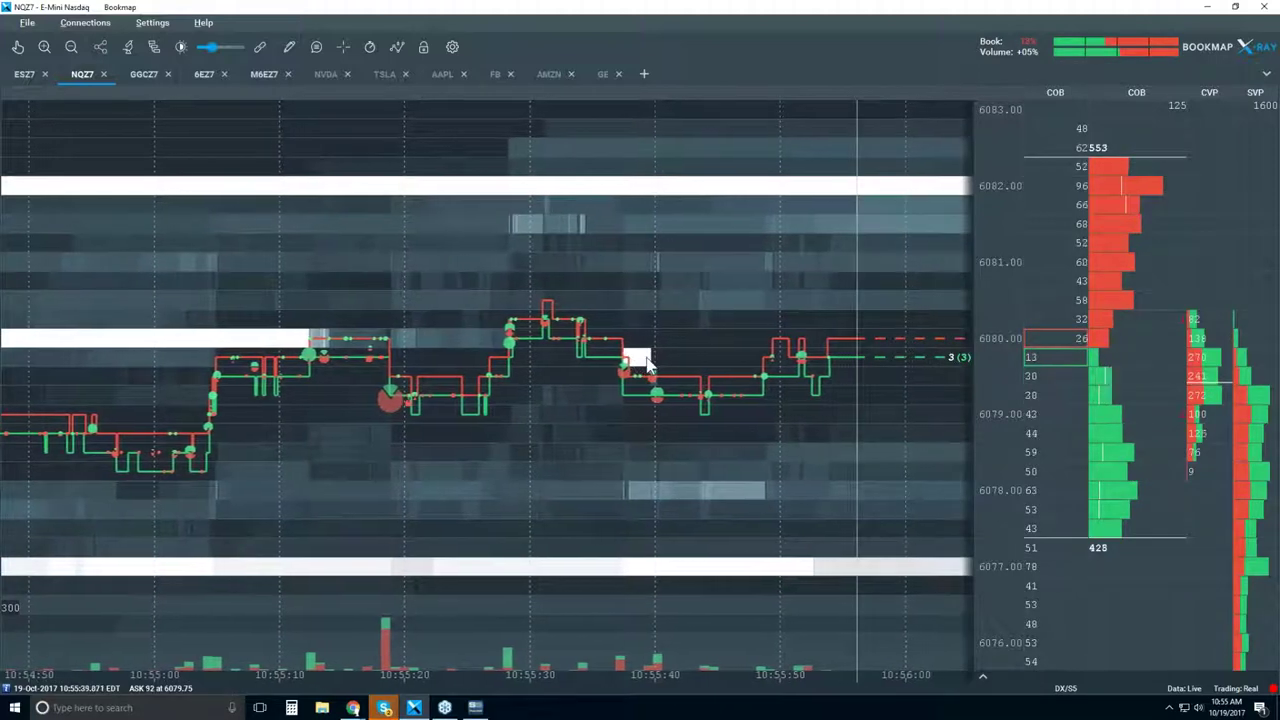
- Turn on the chart's data tooltip and inspect the bright ask block at 6079.75 between about 10:55:37 and 10:55:40
left_click(17, 47)
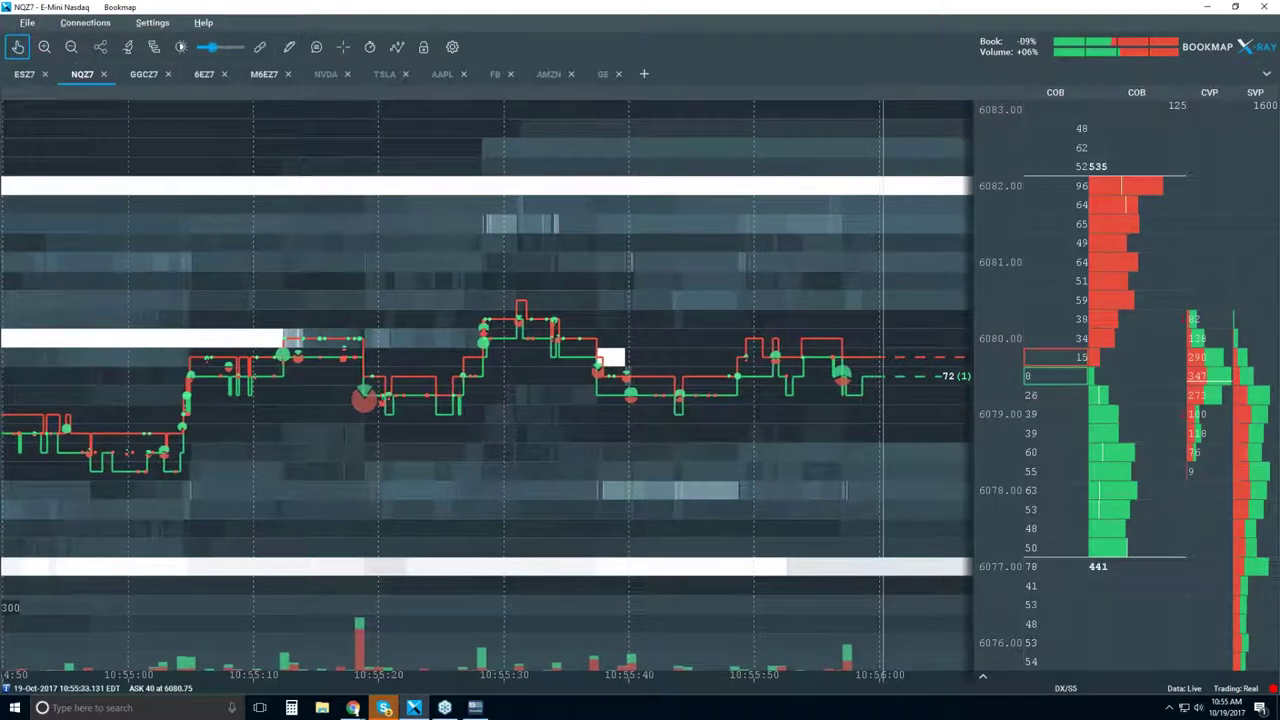
left_click(316, 47)
mouse_move(624, 350)
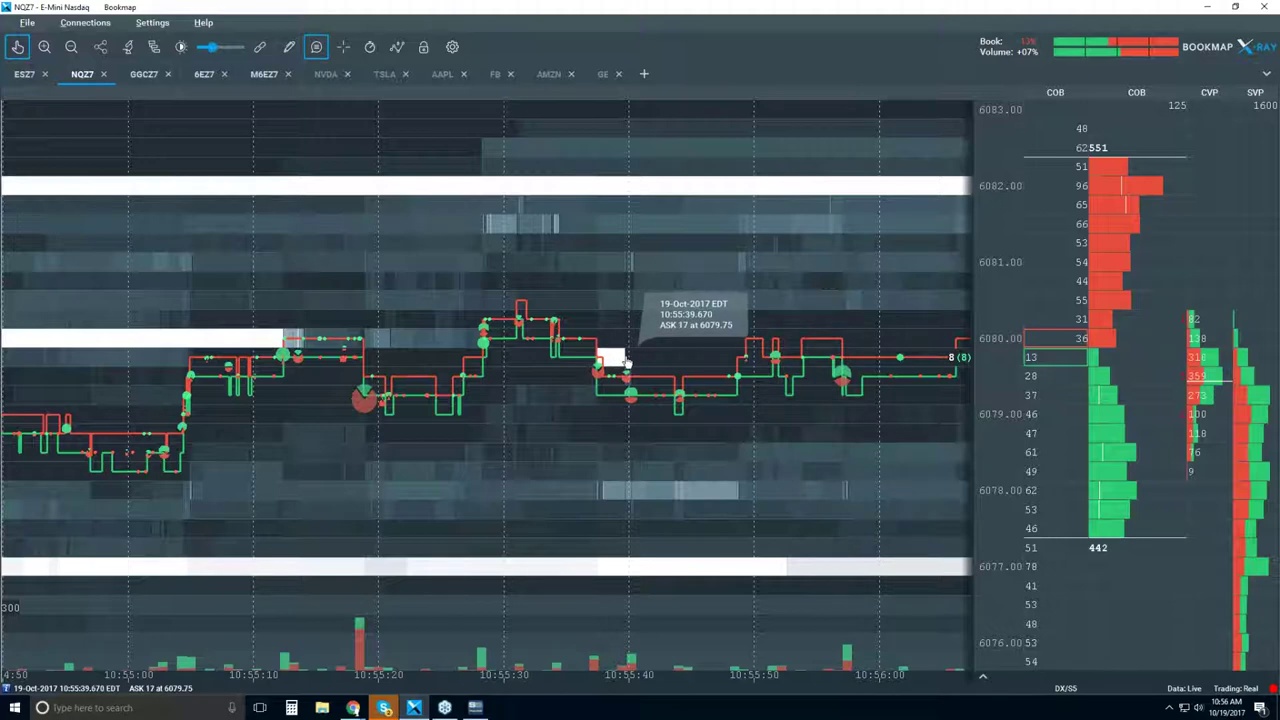
scroll(625, 362, "up", 5)
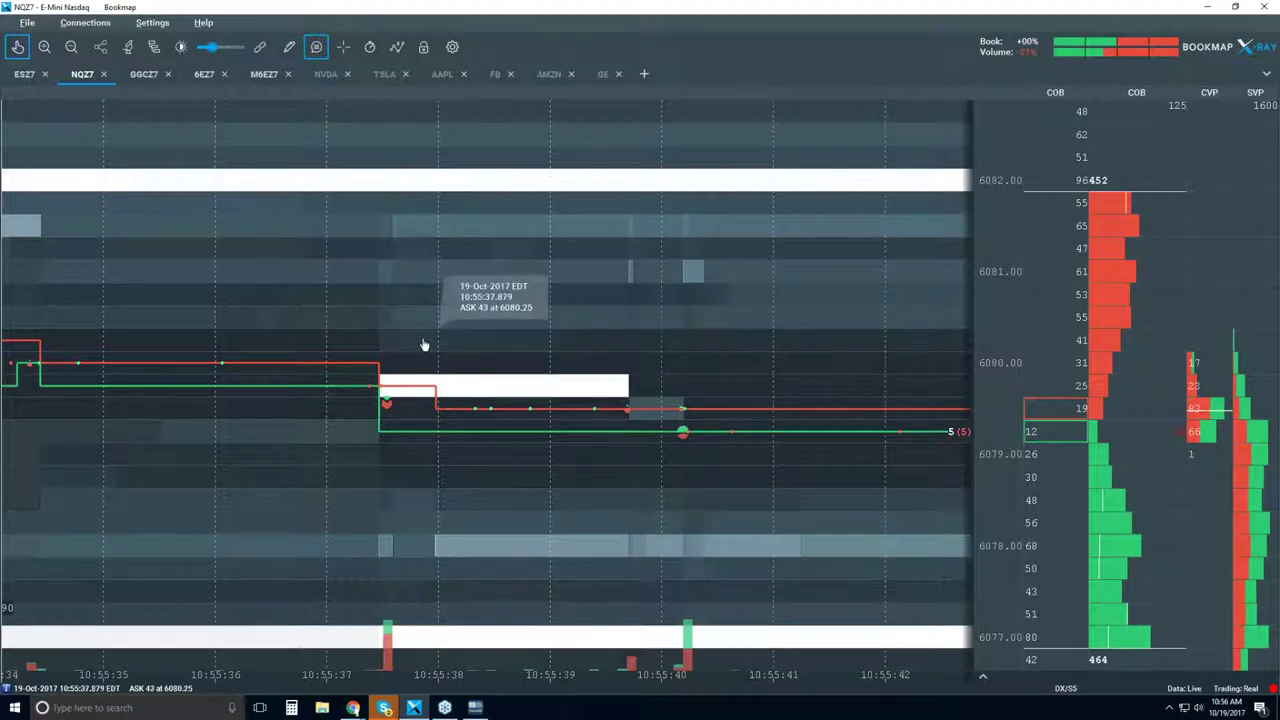
- Compare the short-lived 6079.75 ask block near 10:55:38 with the surrounding price action at several time scales
scroll(600, 296, "down", 3)
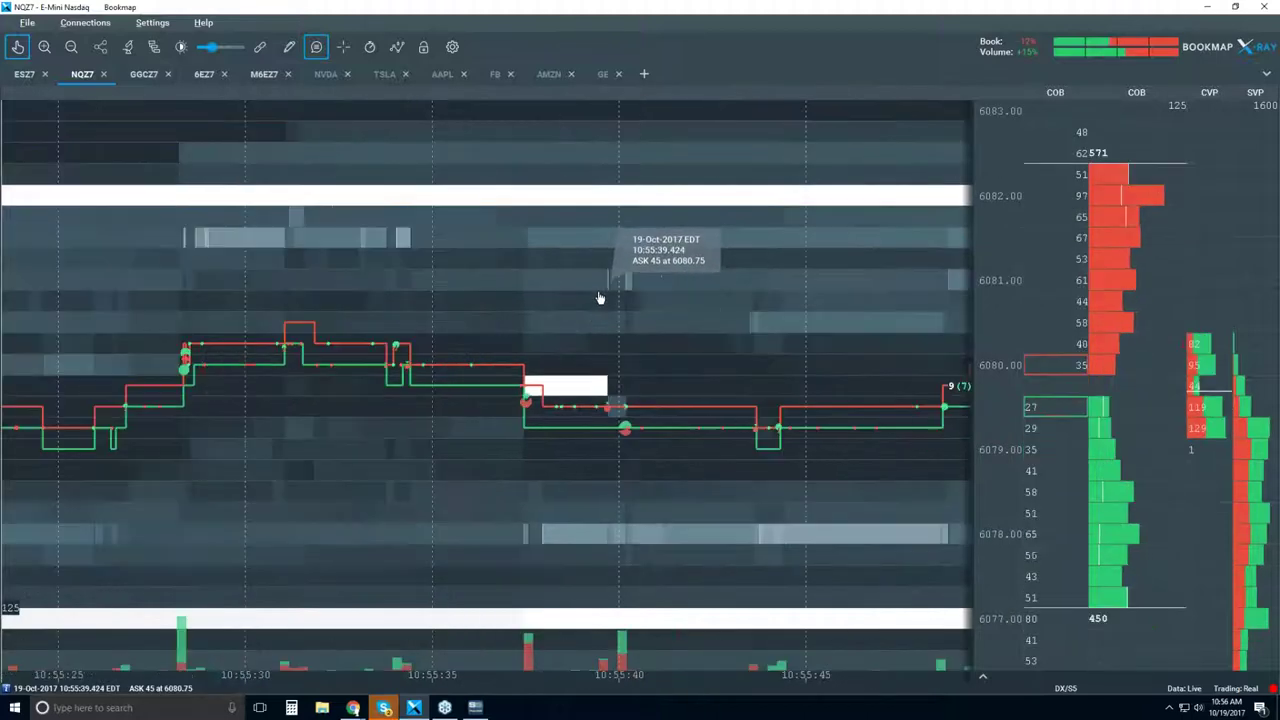
scroll(600, 297, "down", 2)
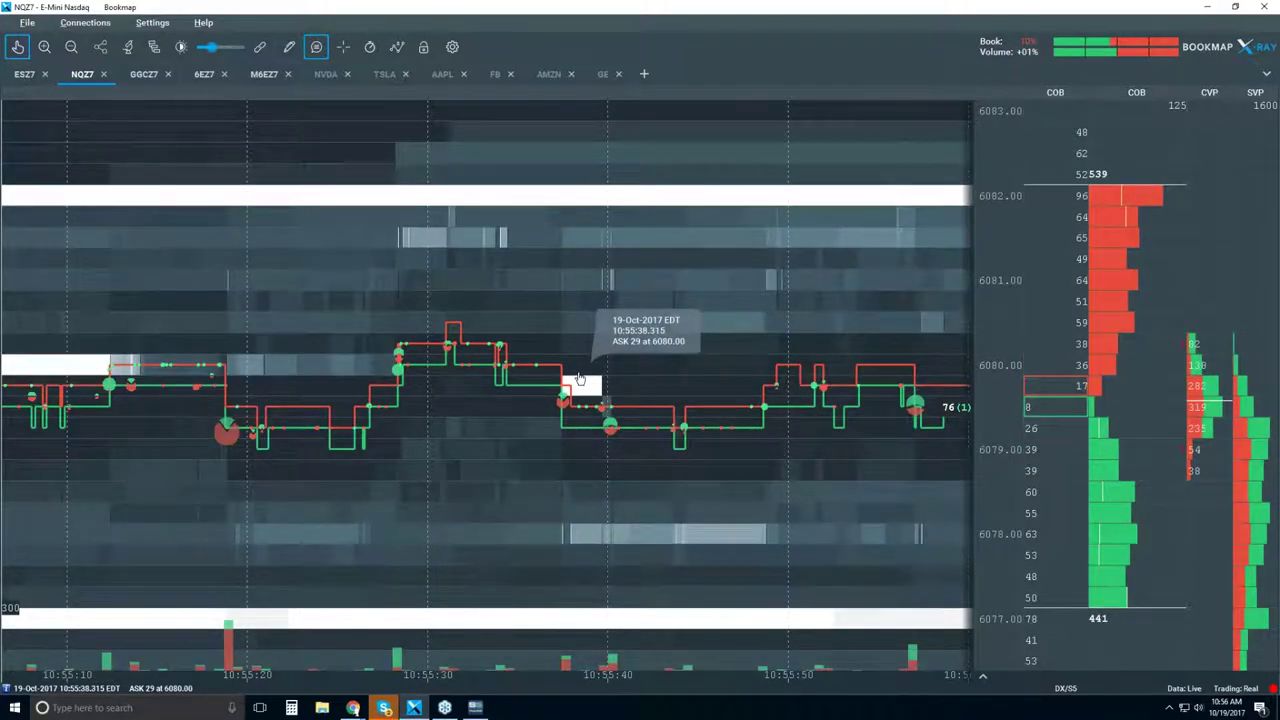
scroll(579, 378, "down", 2)
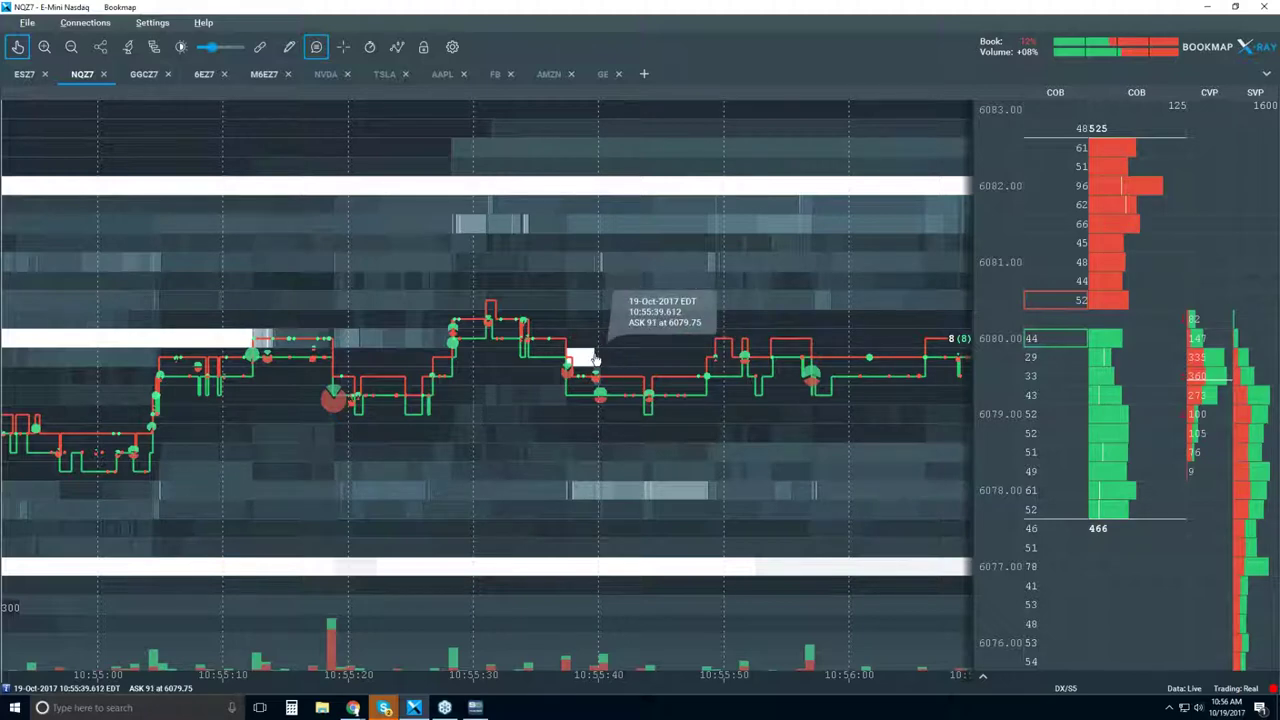
scroll(595, 360, "down", 5)
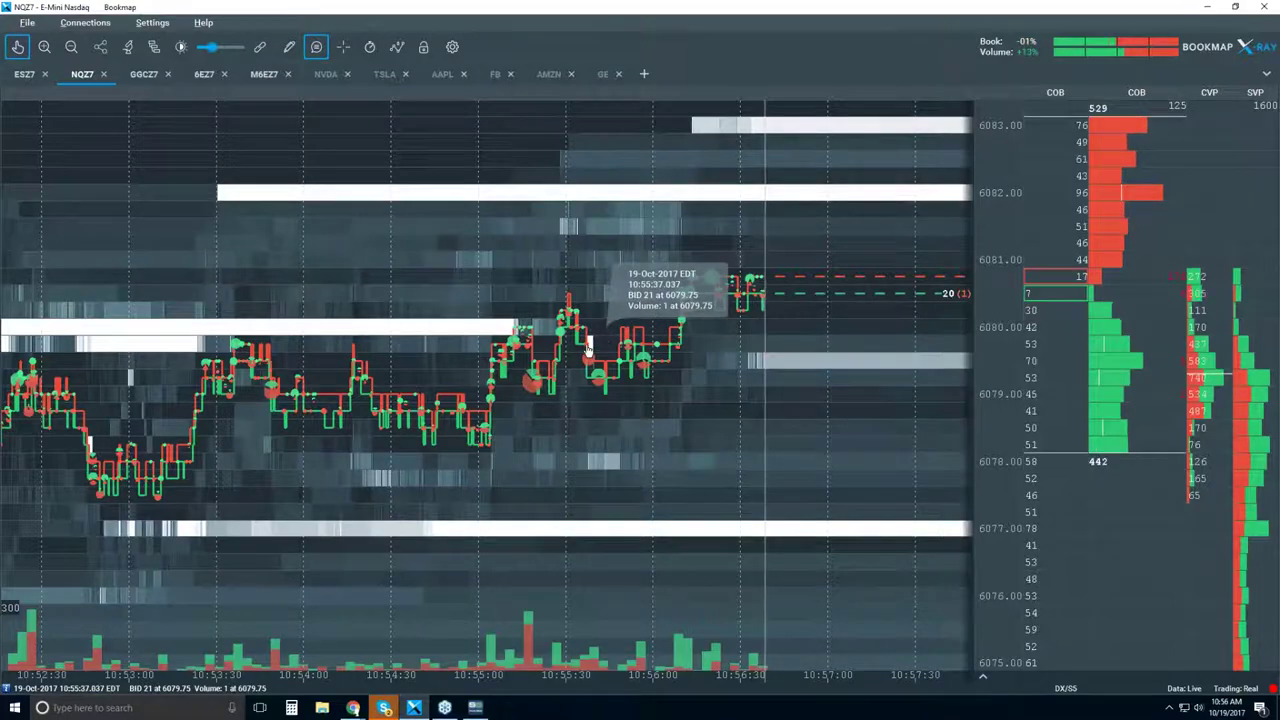
scroll(590, 355, "up", 5)
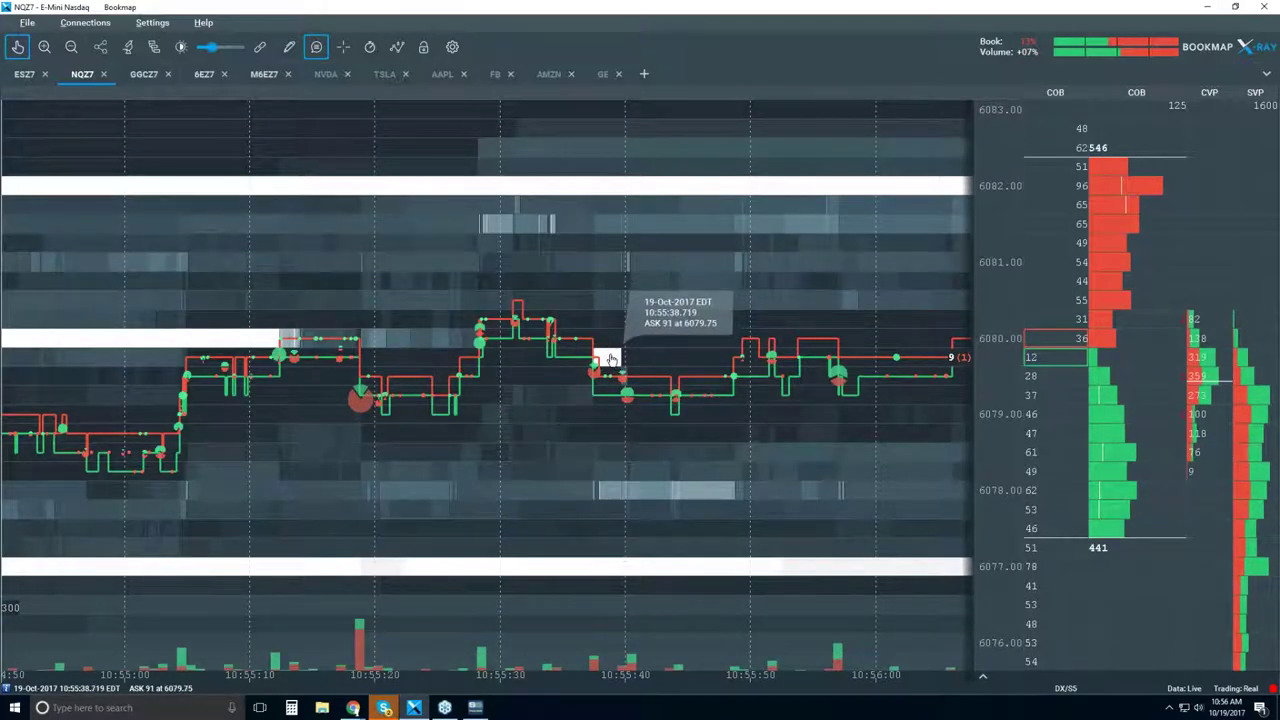
scroll(608, 358, "down", 6)
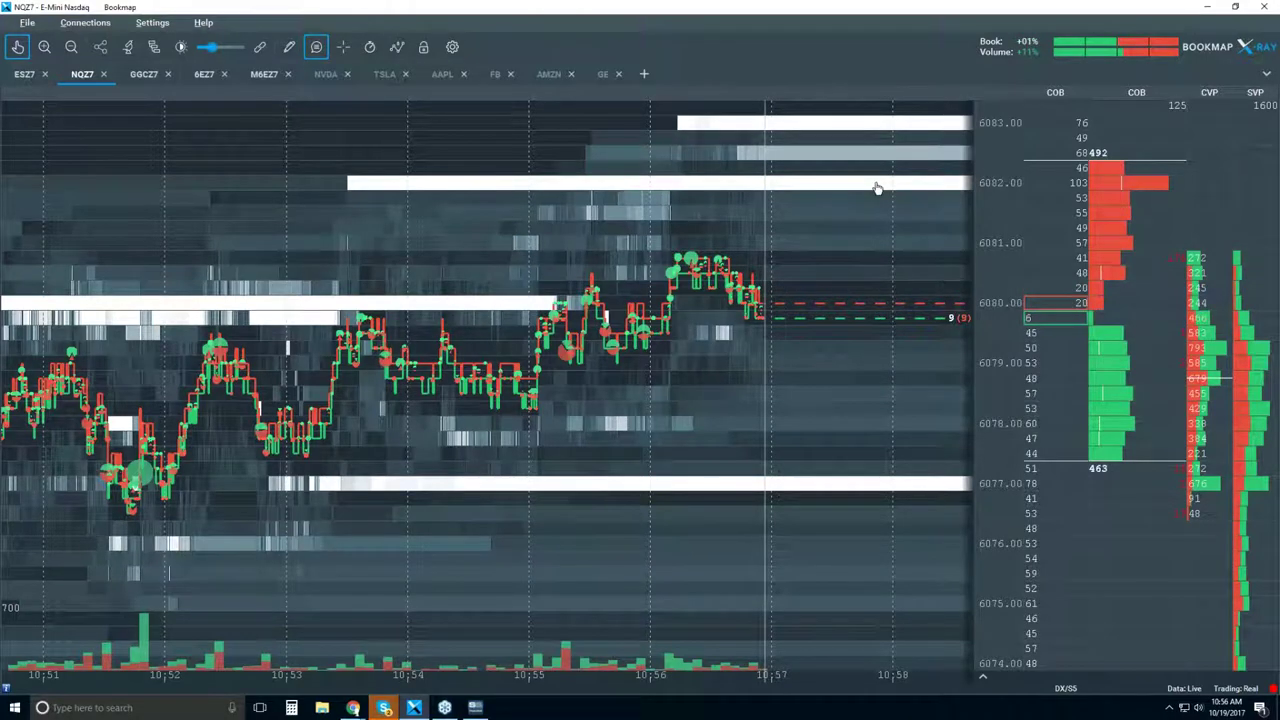
- Widen the heatmap chart to about 10:10–11:00 to review the liquidity bands, and narrow it to the 10:44–10:58 range
mouse_move(712, 286)
scroll(740, 300, "down", 5)
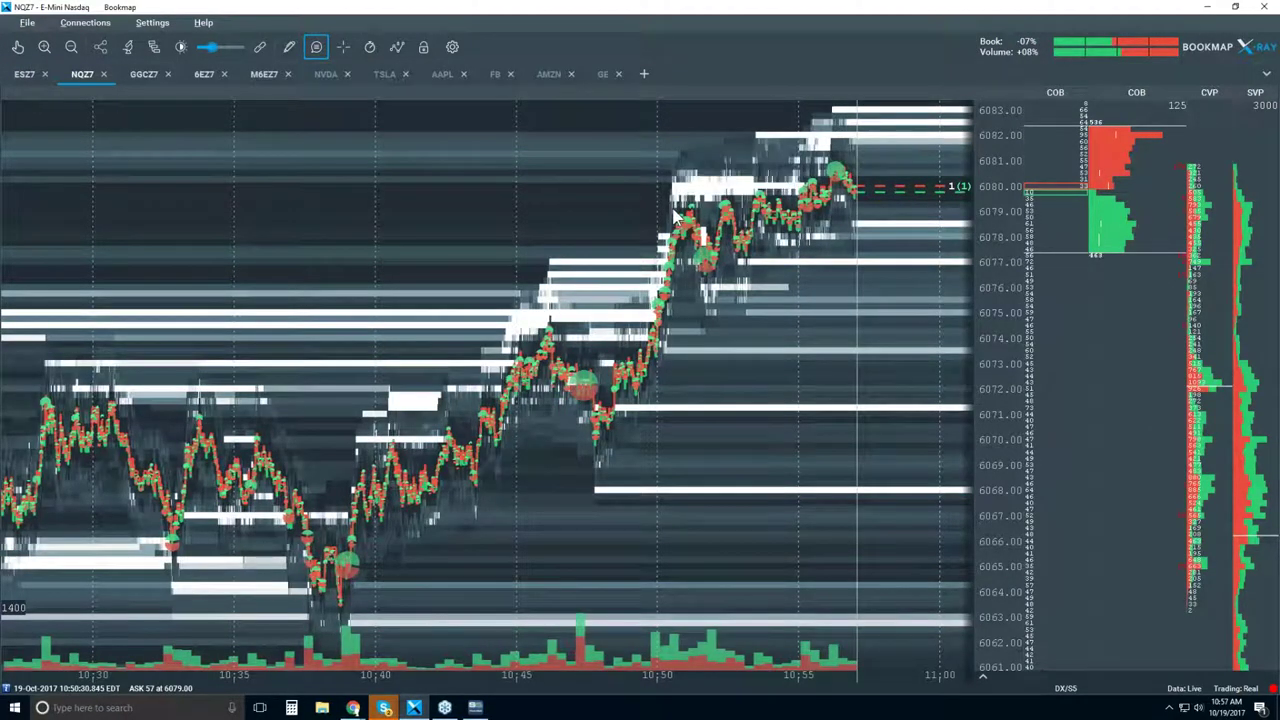
scroll(675, 218, "down", 3)
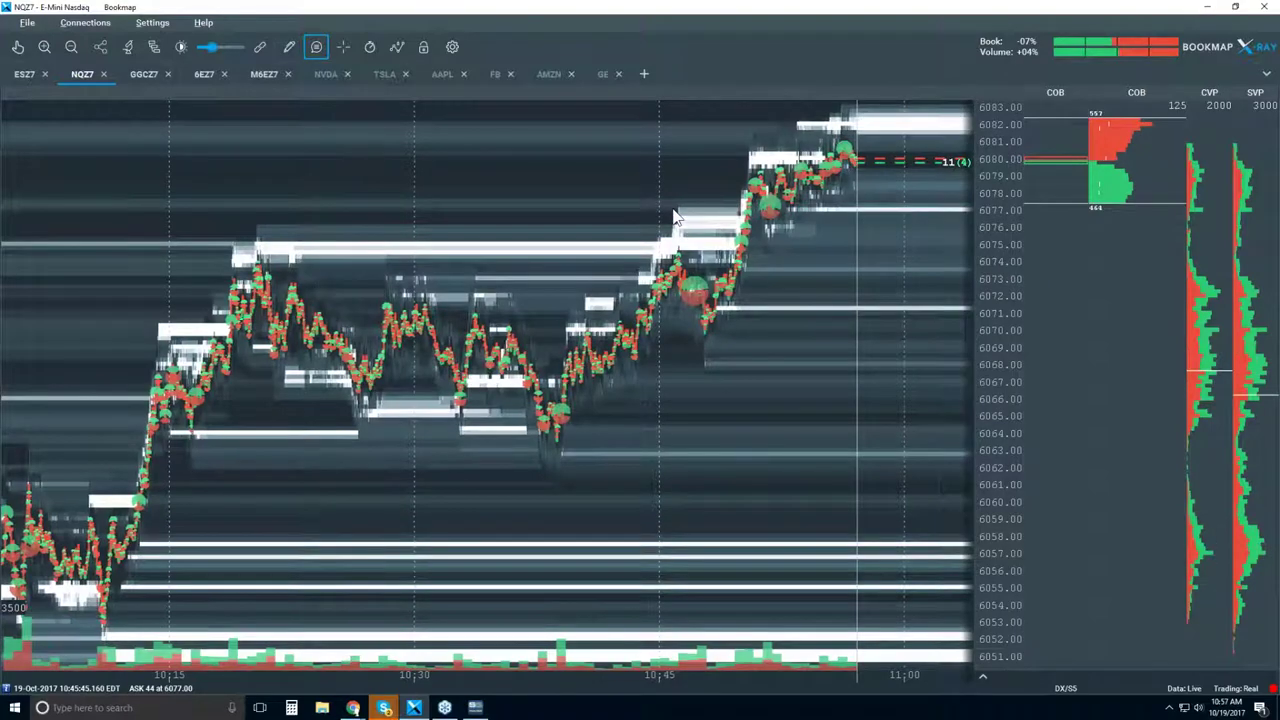
scroll(675, 218, "up", 2)
scroll(673, 216, "up", 4)
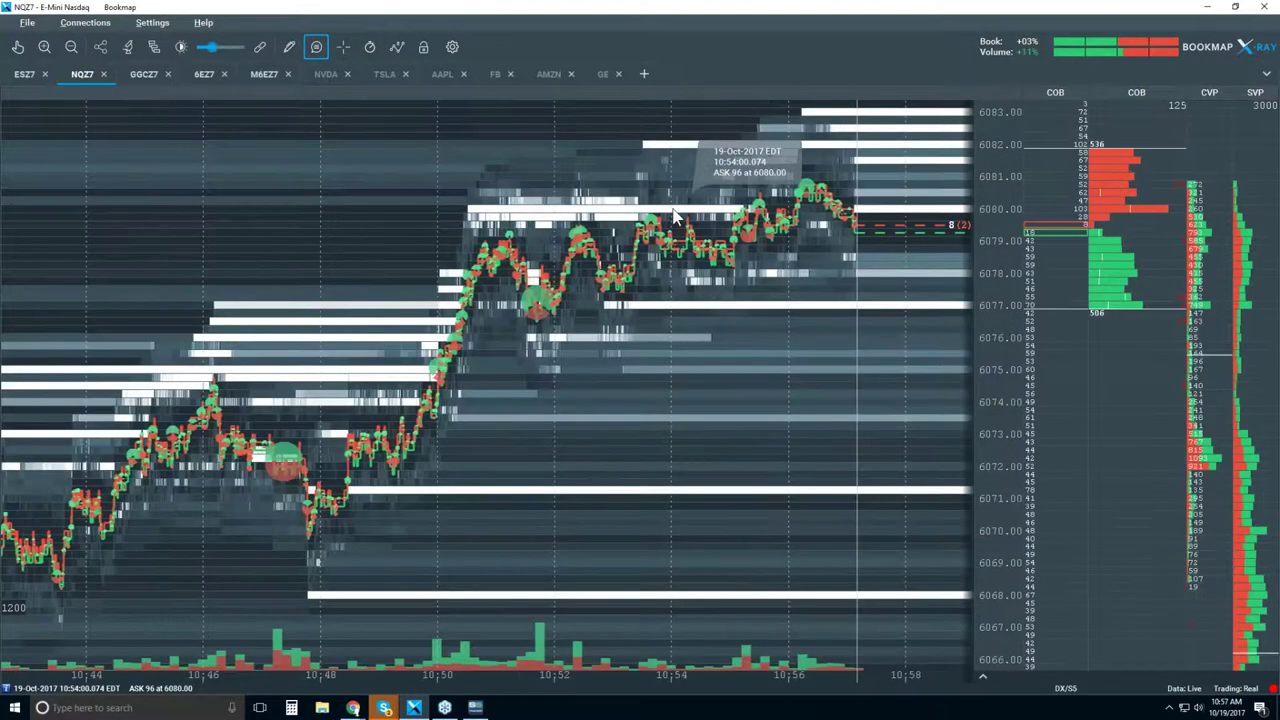
- Review NQZ7's rise and the liquidity bands around 6077.00 and 6080.00 at several time scales, from about 10:48–10:58 out to 10:25–11:00
scroll(675, 216, "up", 2)
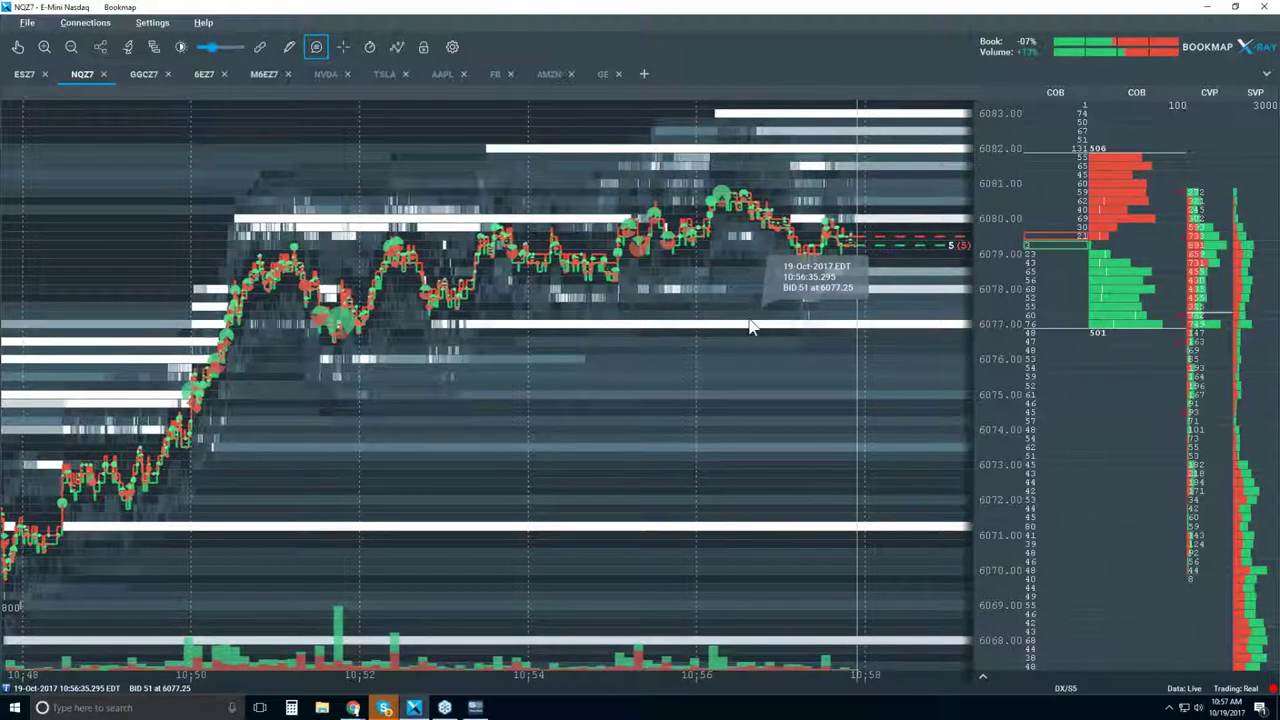
scroll(678, 205, "down", 2)
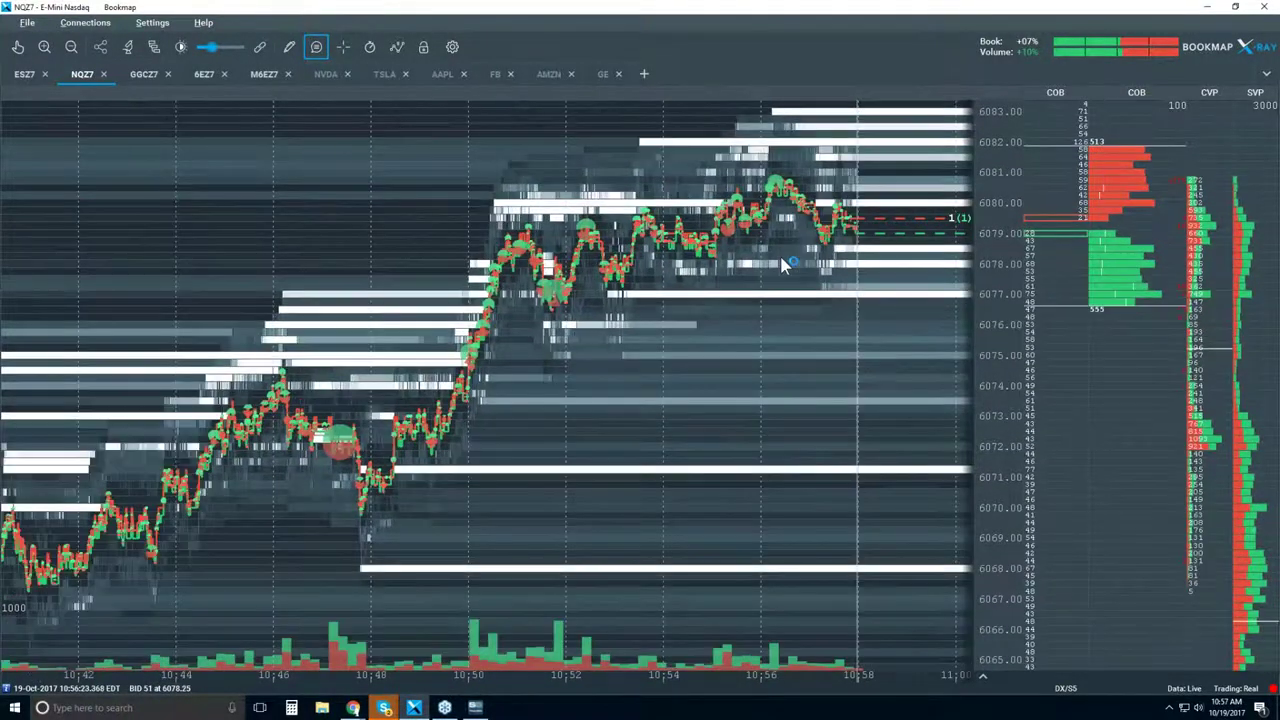
scroll(783, 262, "down", 2)
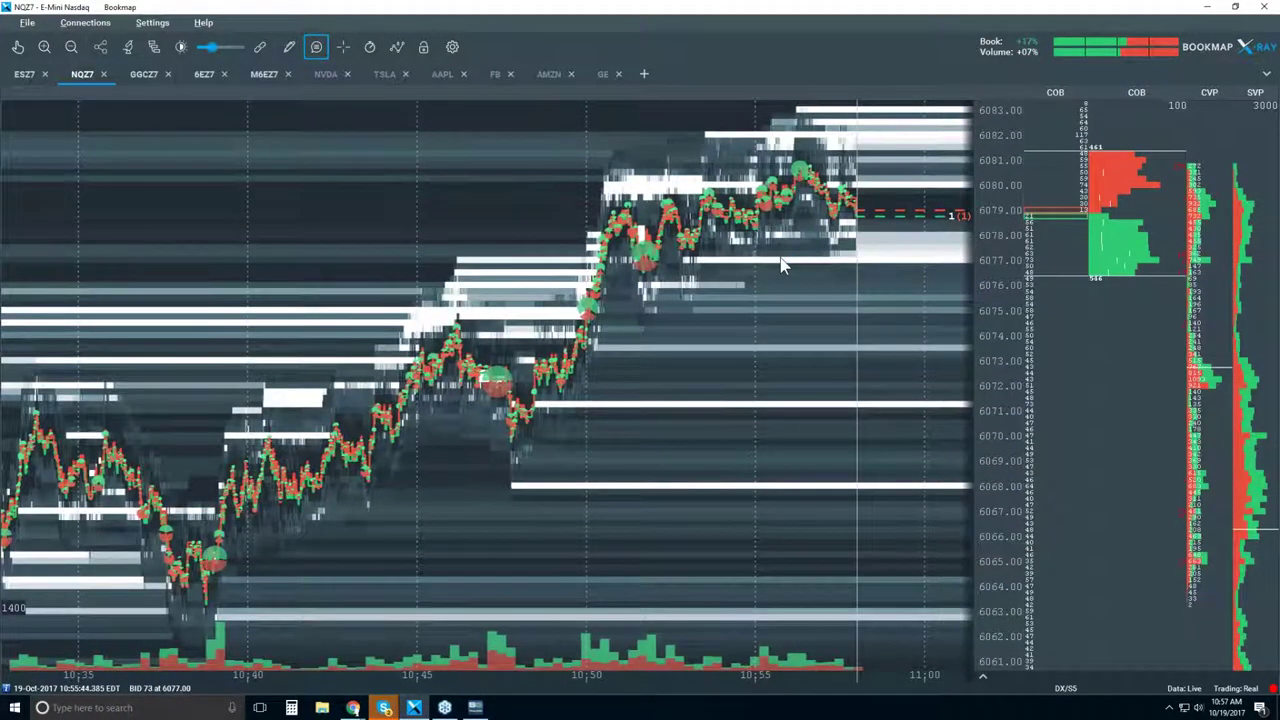
scroll(783, 262, "down", 1)
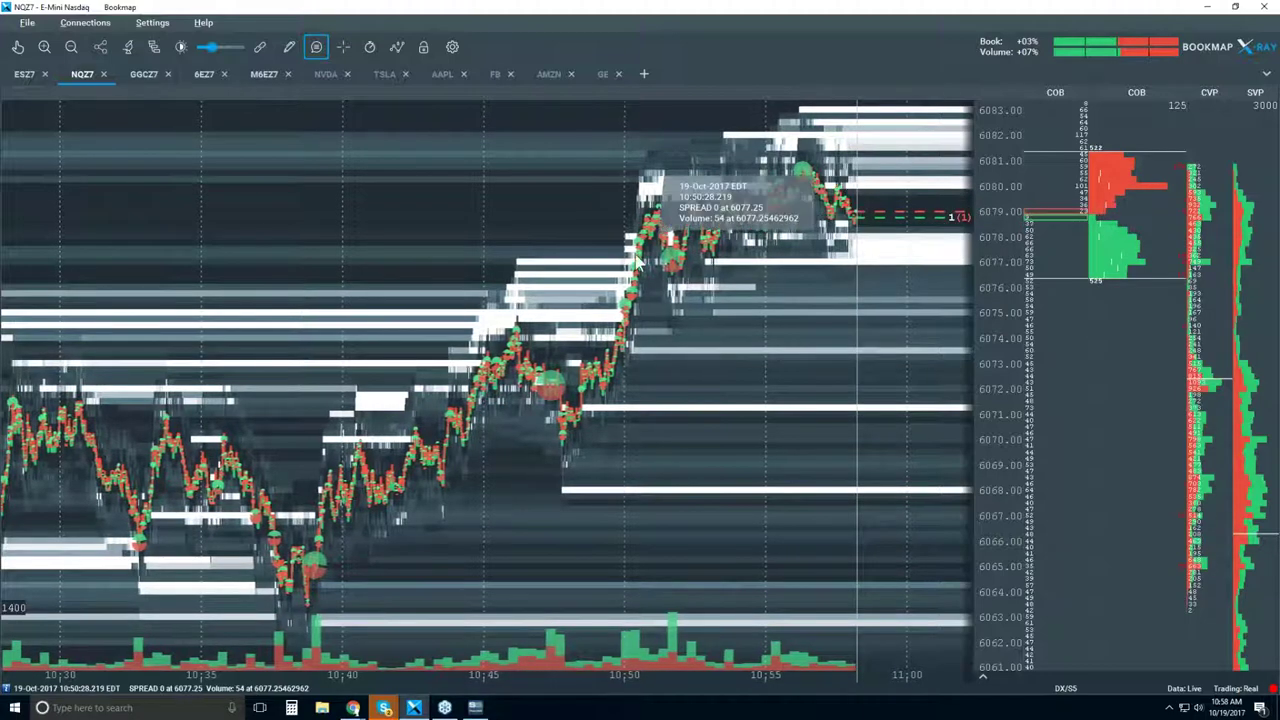
scroll(636, 262, "up", 3)
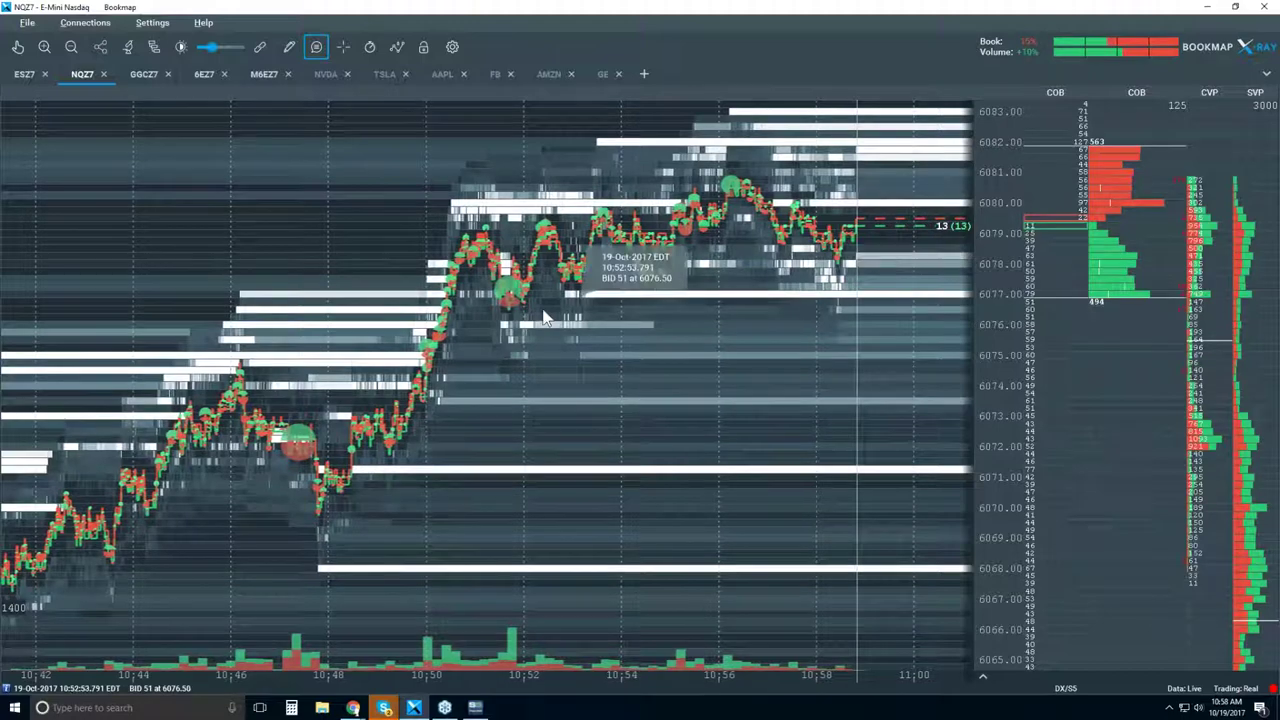
scroll(761, 300, "down", 2)
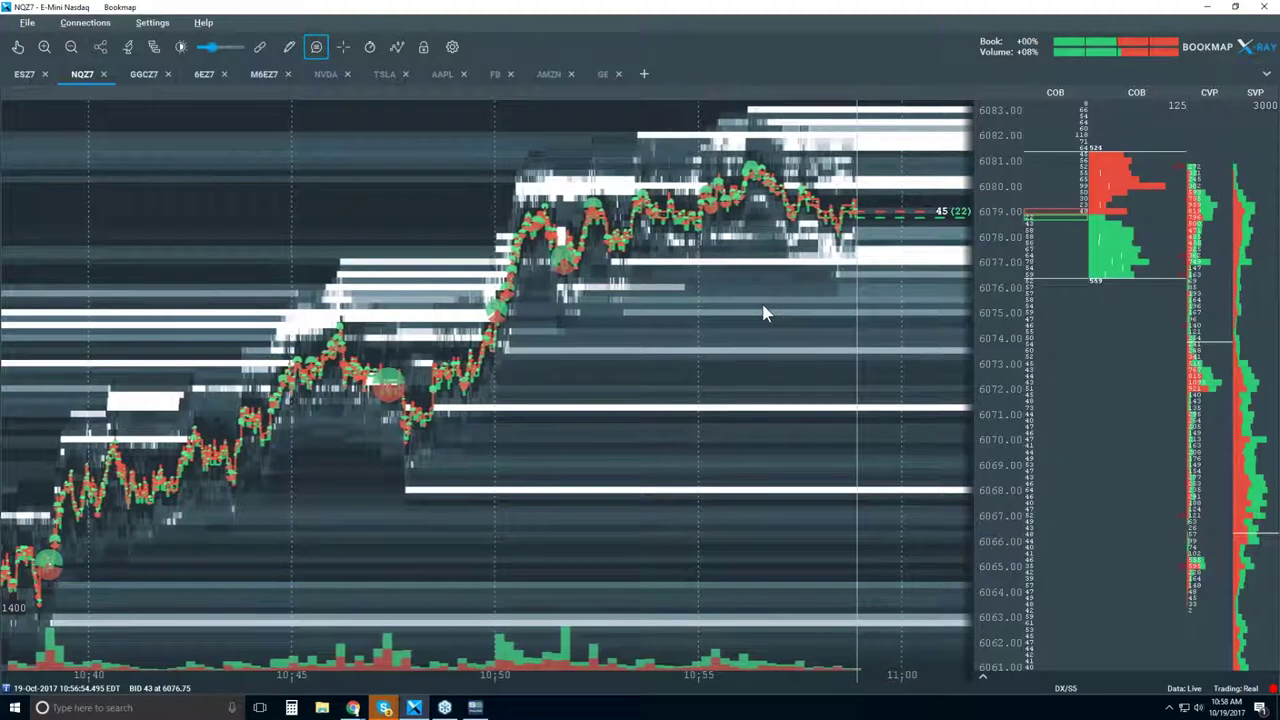
scroll(763, 313, "down", 2)
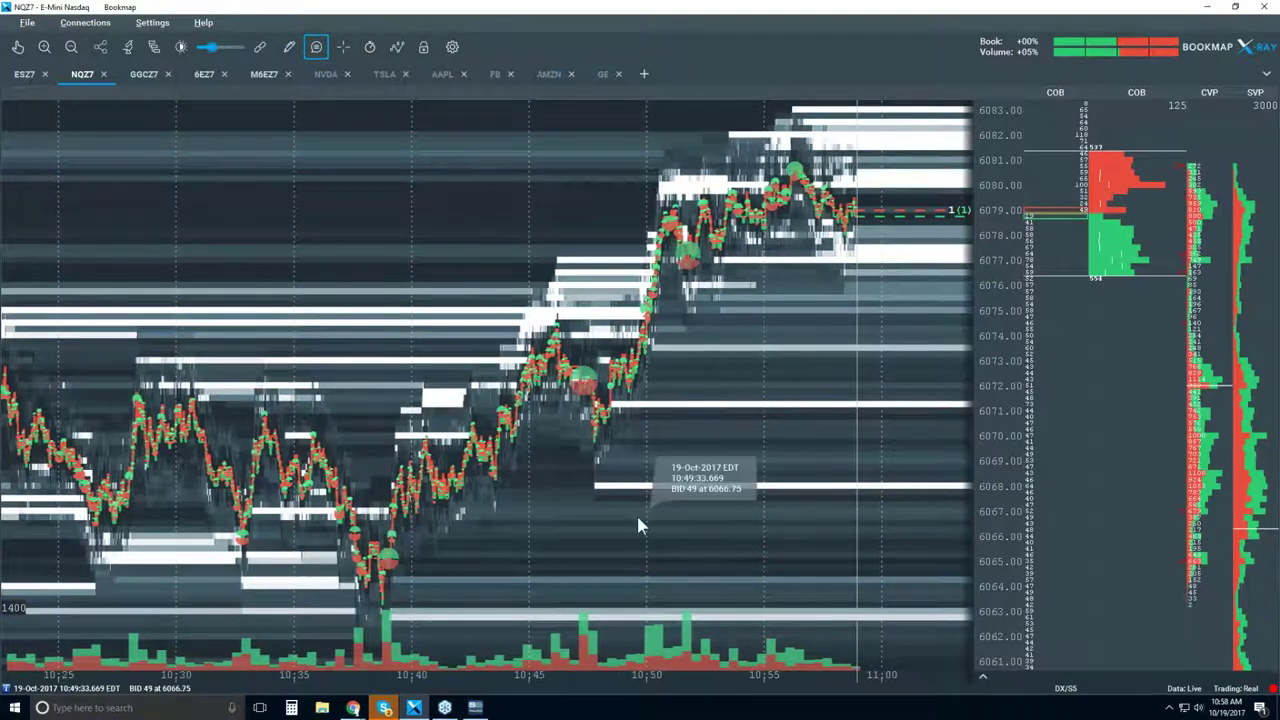
- Switch to Bookmap's YouTube channel in Chrome to show its Order Flow video snippets, and return to the NQZ7 chart at about 10:42–11:00
mouse_move(354, 708)
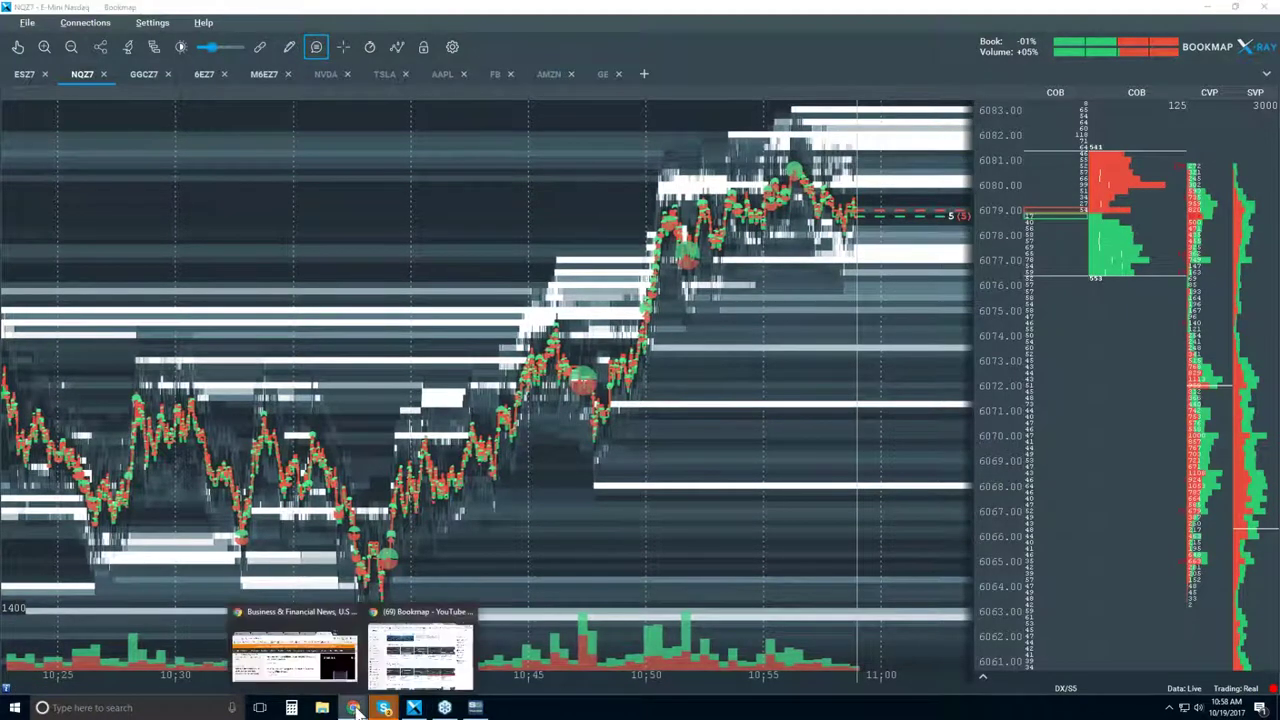
left_click(420, 655)
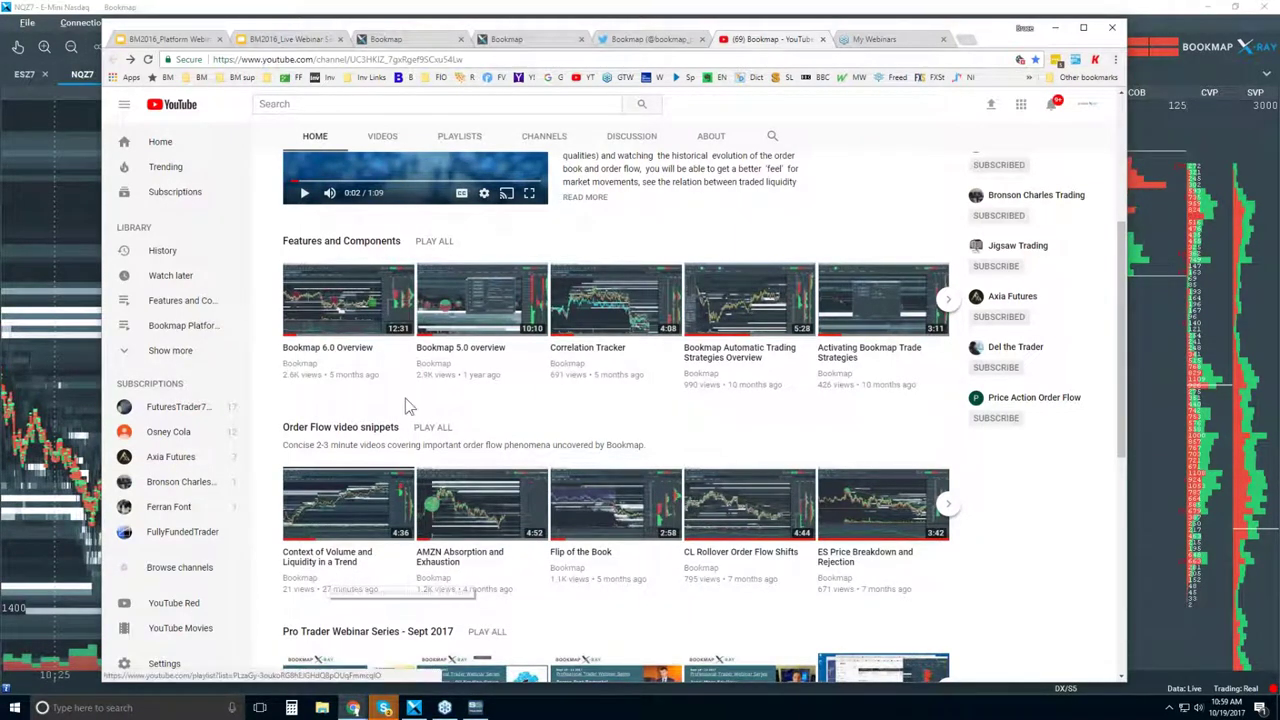
left_click(808, 8)
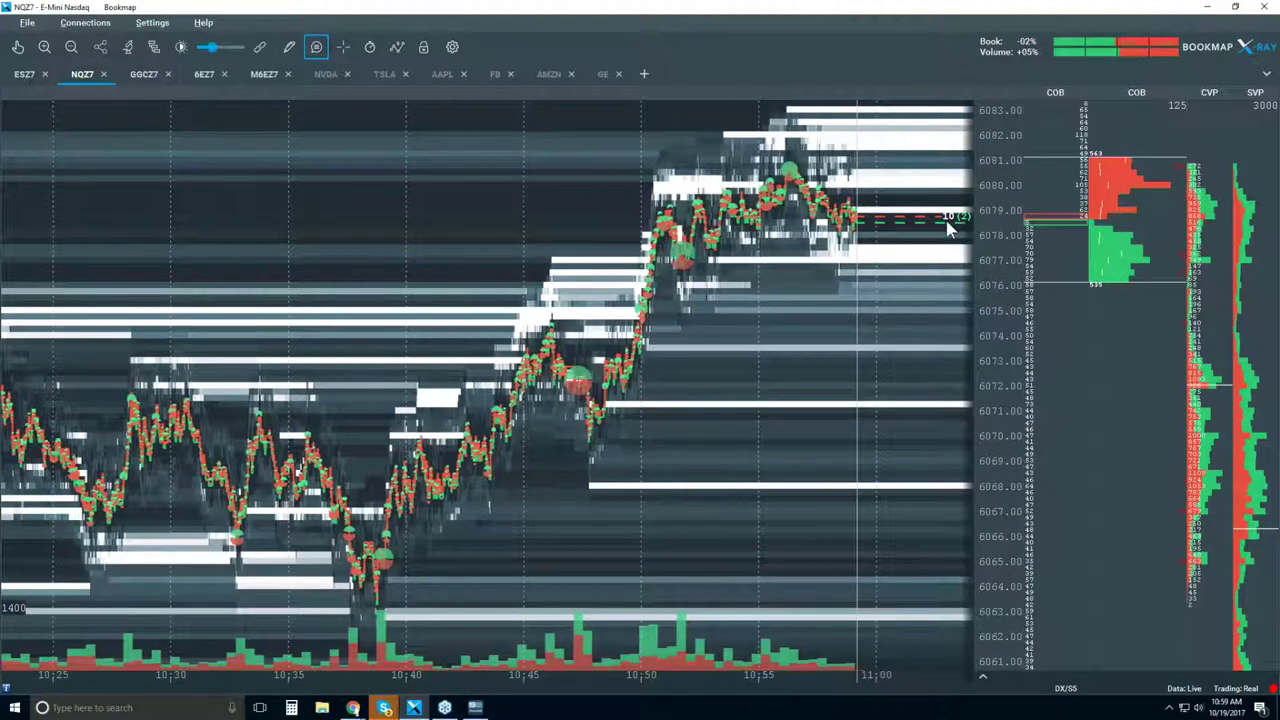
scroll(948, 215, "up", 3)
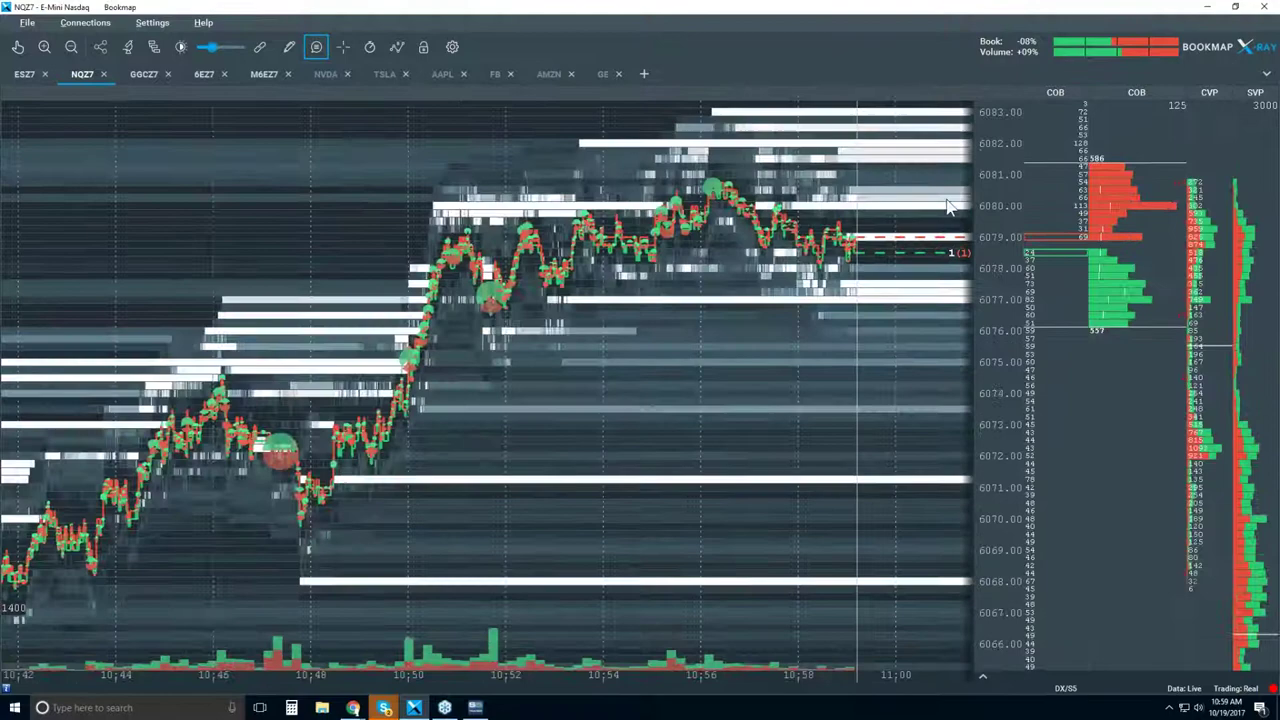